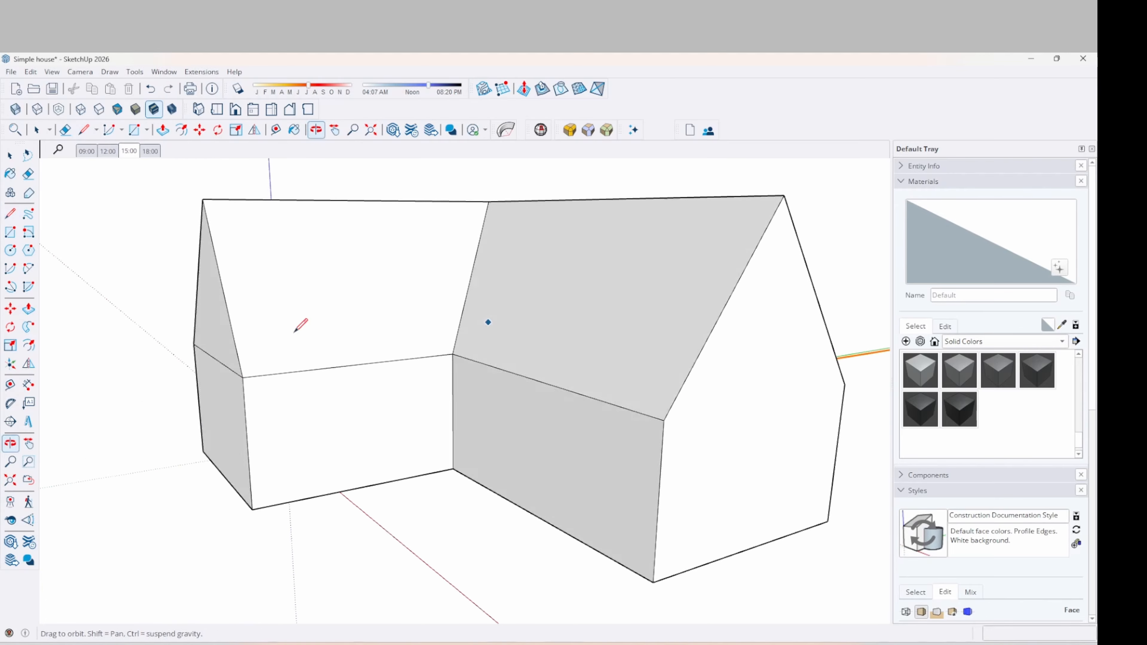
Split the right gable from its wall and inset the left gable triangle by 200 mm
click(654, 423)
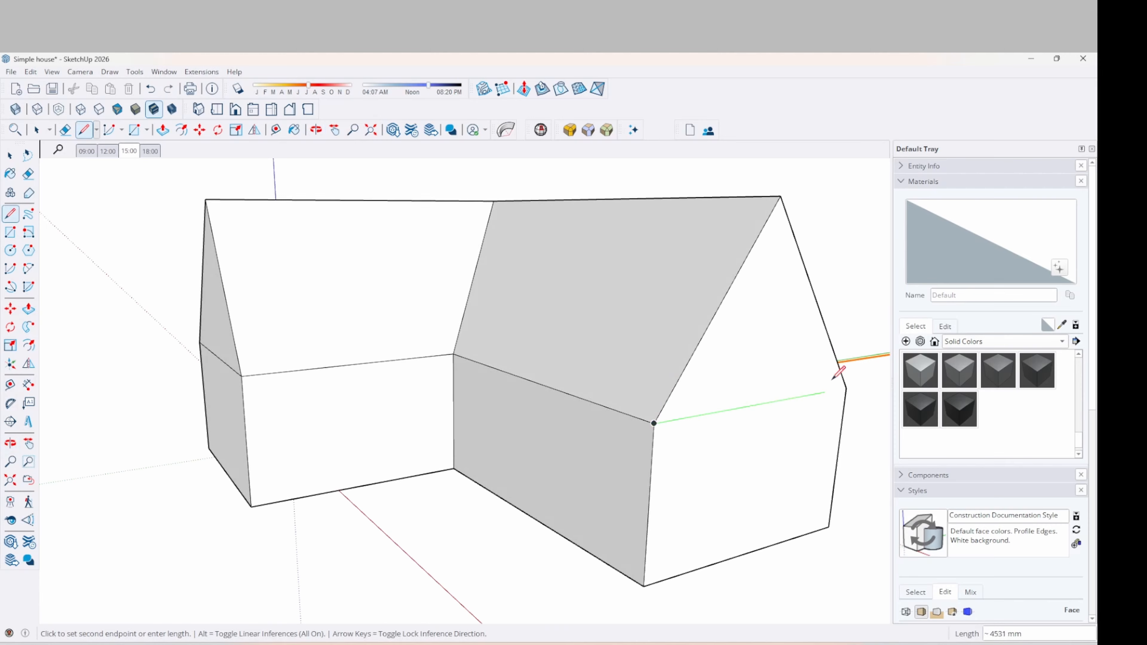
click(847, 389)
mouse_move(488, 377)
middle_down()
mouse_move(628, 397)
mouse_move(630, 325)
middle_up()
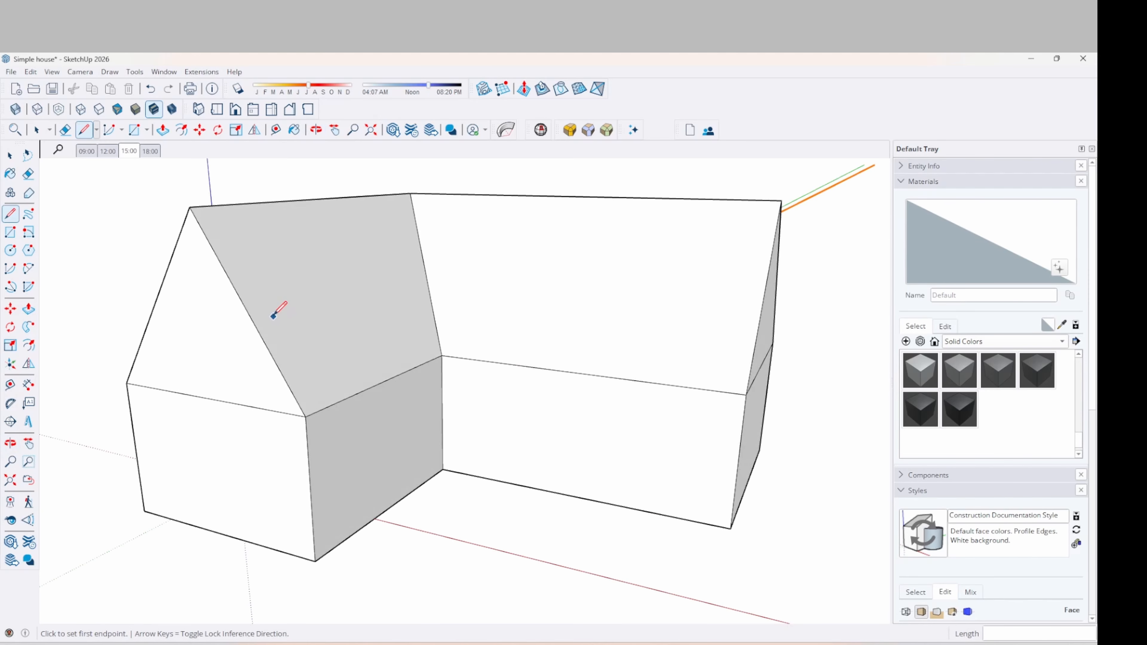
key(space)
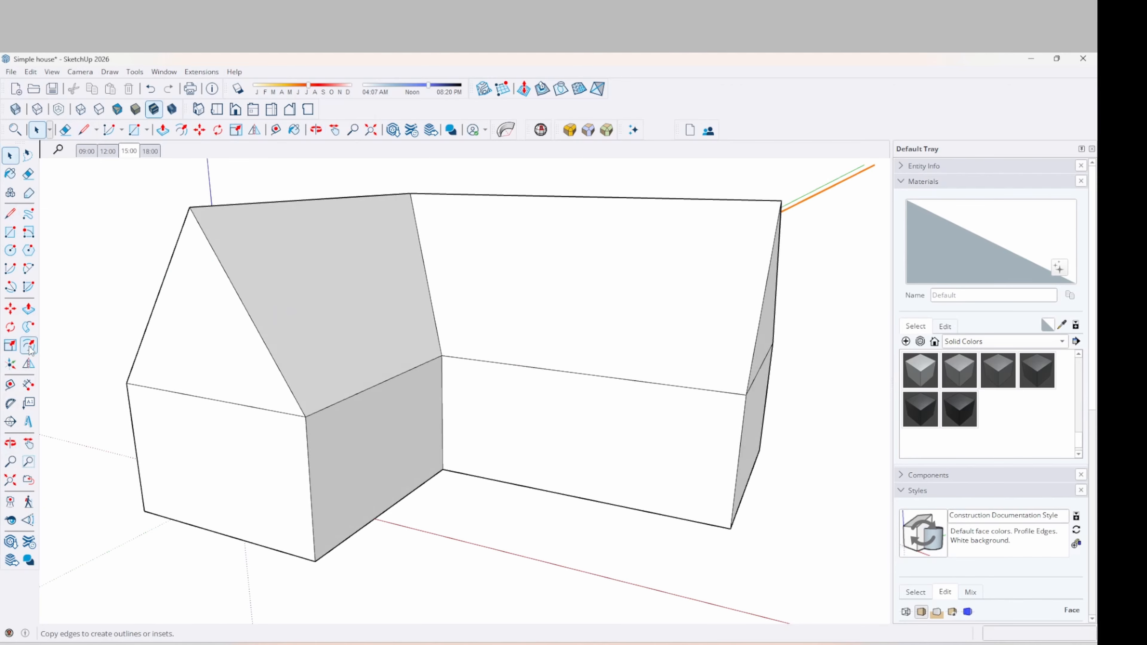
key(f)
click(214, 267)
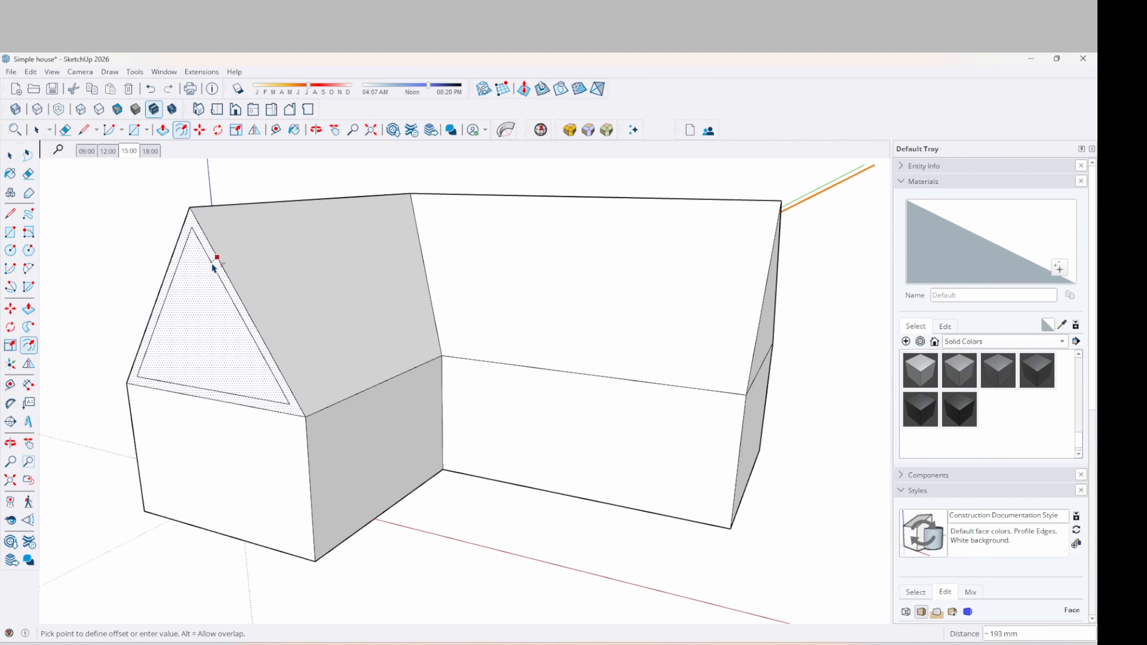
click(210, 267)
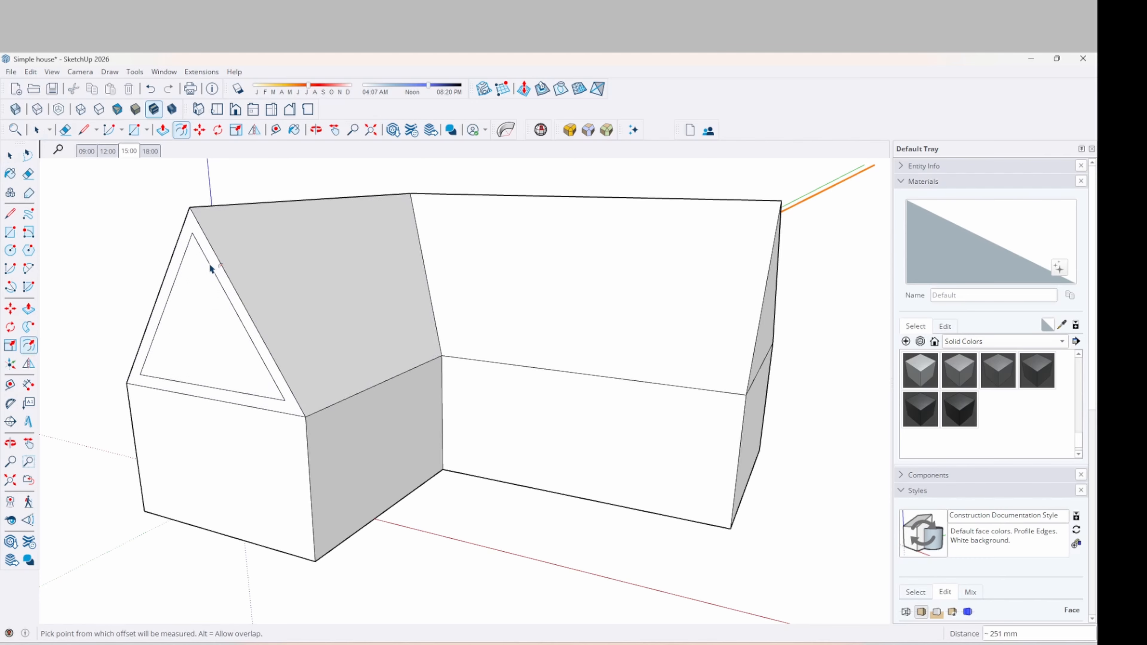
key(Return)
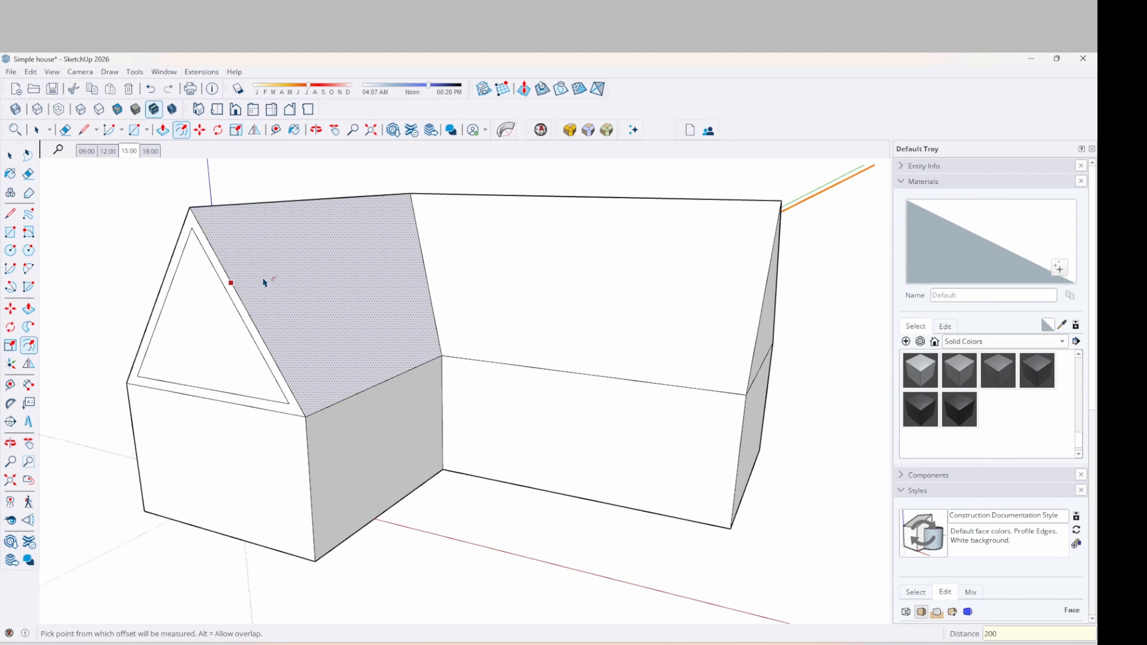
Repeat the 200 mm triangle inset on the right gable
middle_drag(261, 280, 538, 338)
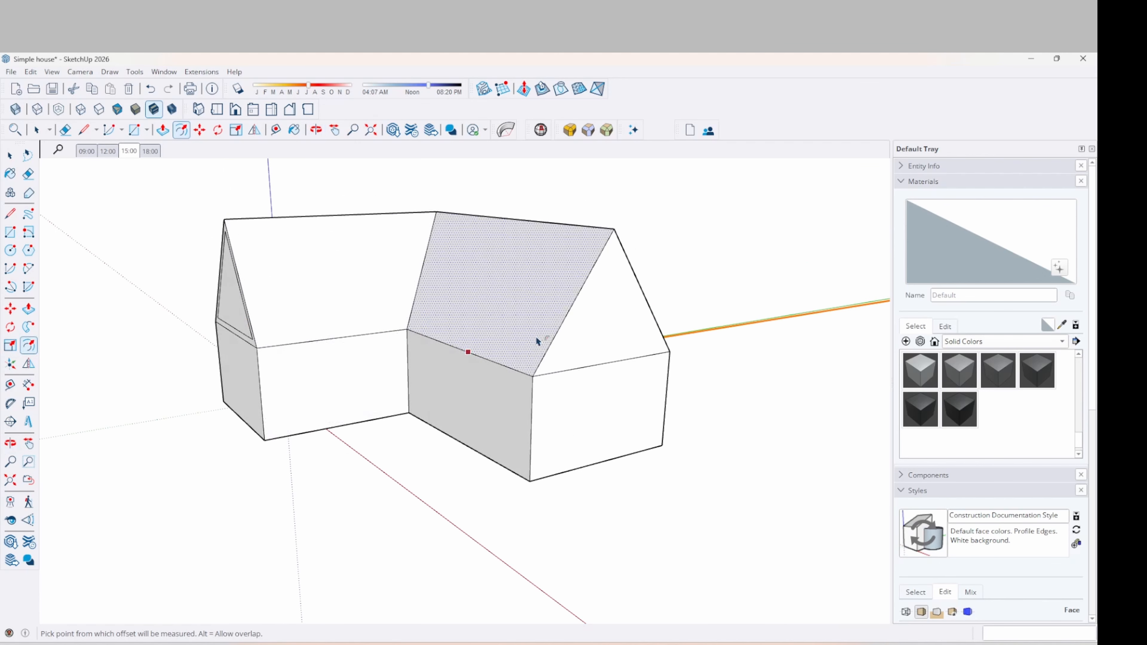
double_click(604, 321)
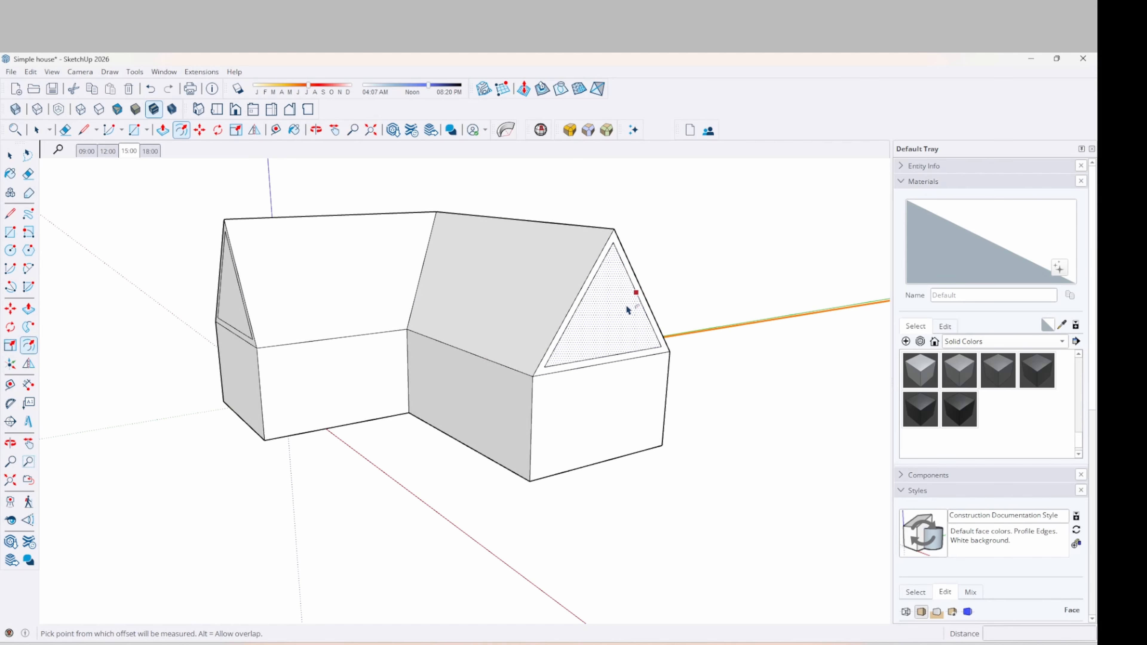
middle_drag(665, 333, 745, 346)
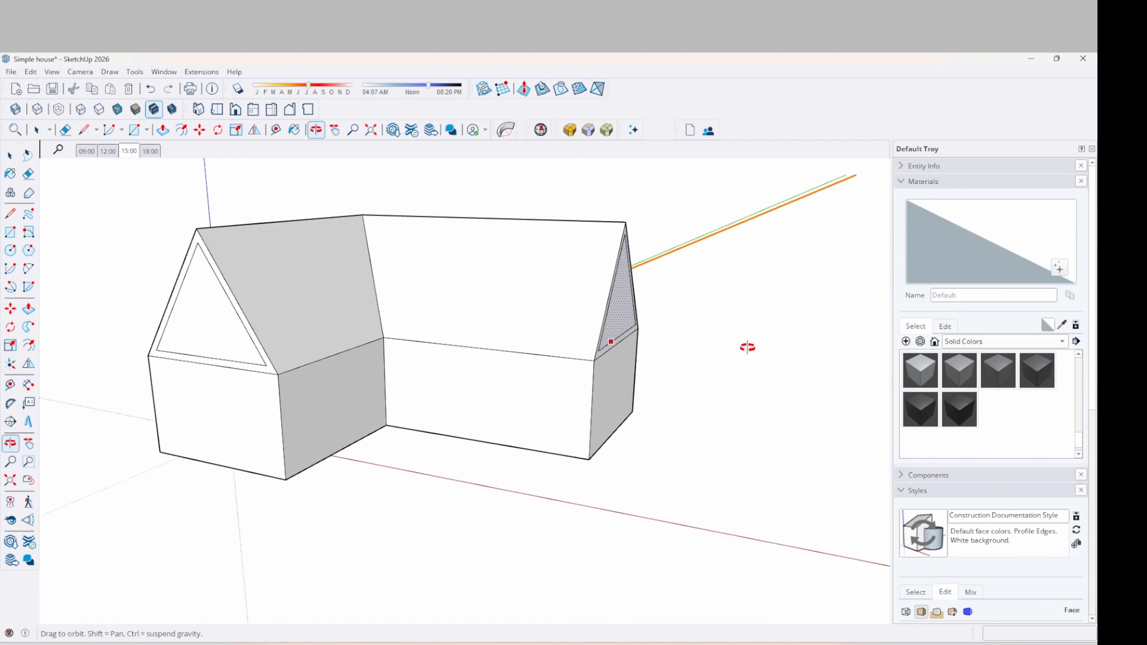
Draw short edges from both inner triangle corners down to the left gable base
scroll(225, 386, up, 5)
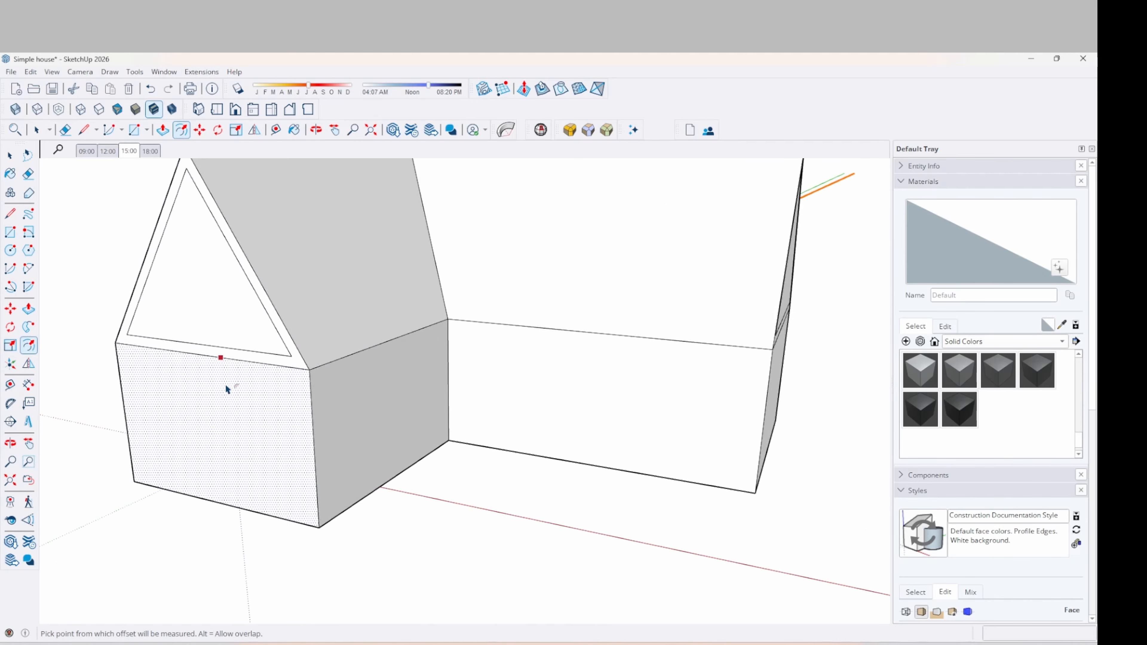
key(l)
click(291, 361)
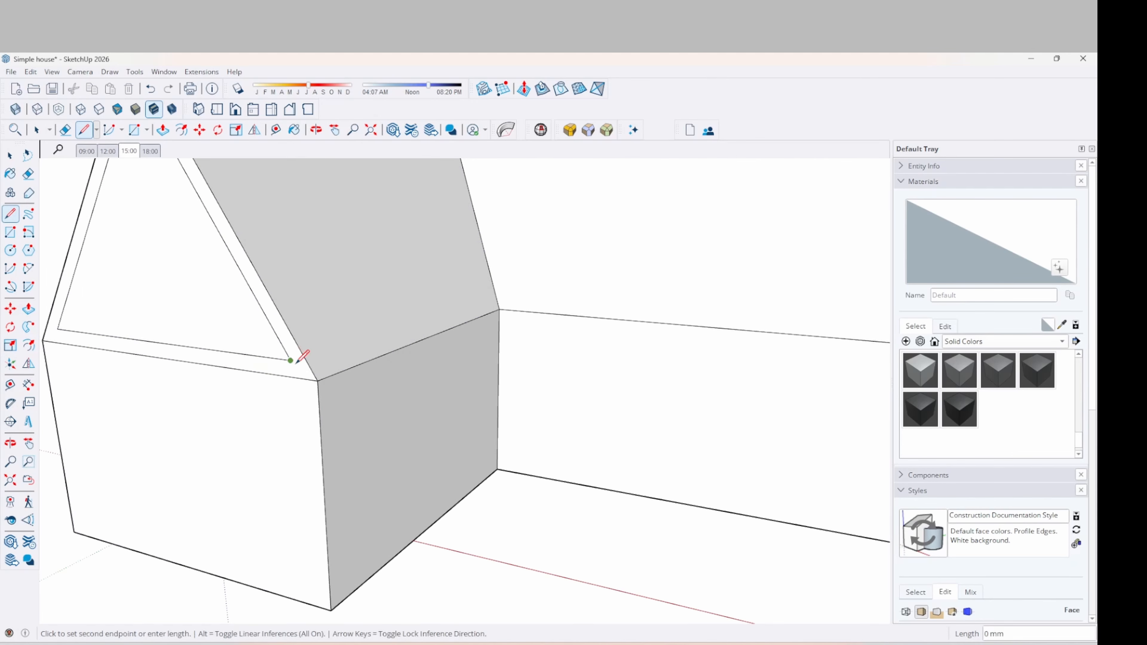
click(301, 378)
click(58, 329)
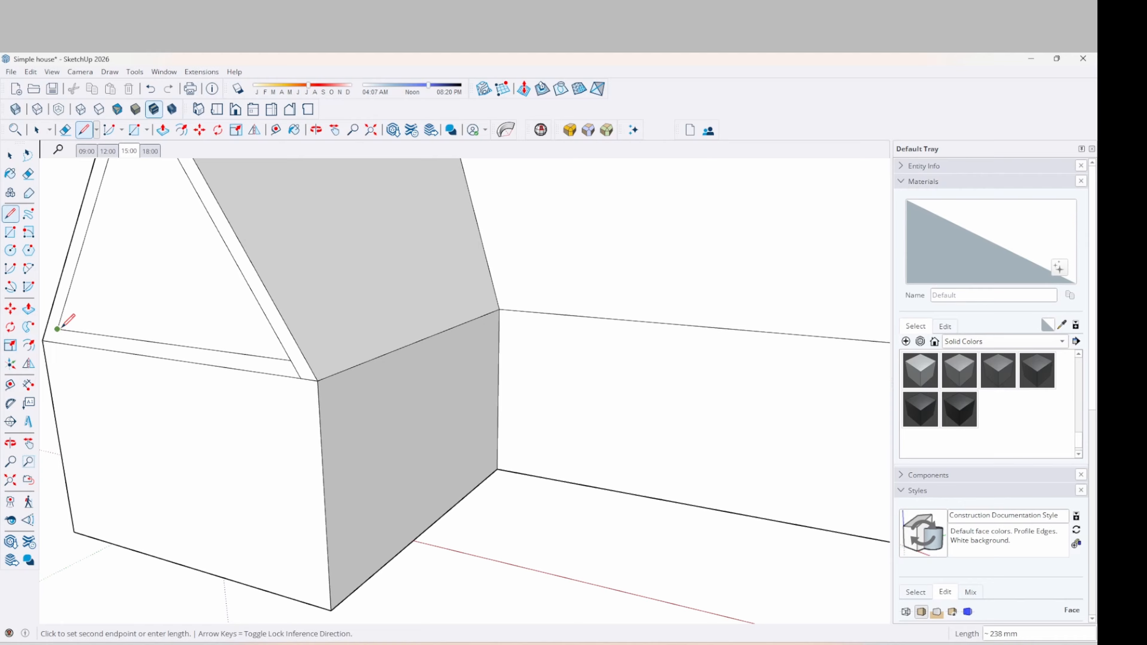
click(54, 342)
Delete the inner triangle's bottom edge, leaving two sloping trim strips
key(space)
click(173, 345)
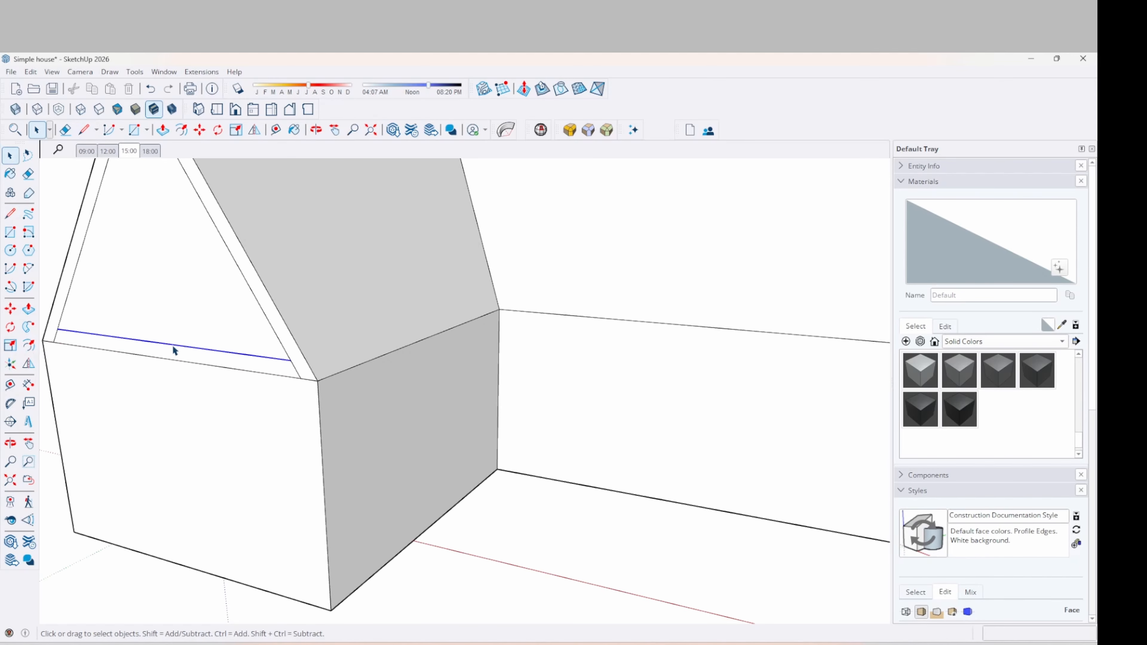
key(Delete)
middle_drag(238, 338, 269, 351)
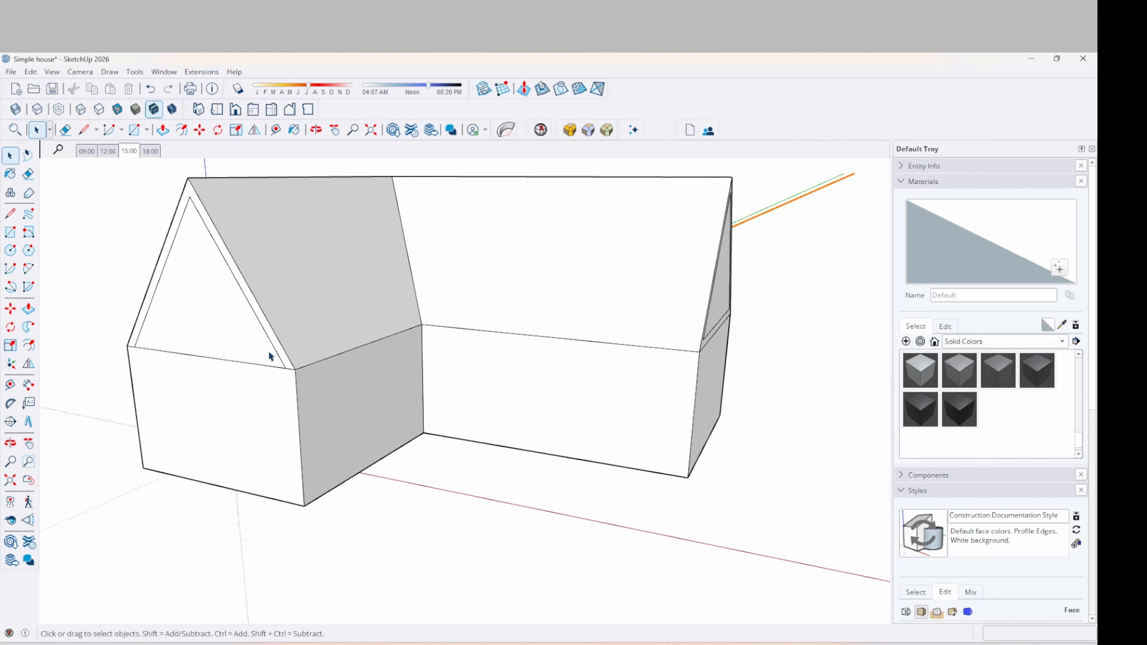
click(272, 335)
Push the front wing's side wall about 238 mm inward beneath the roof
key(p)
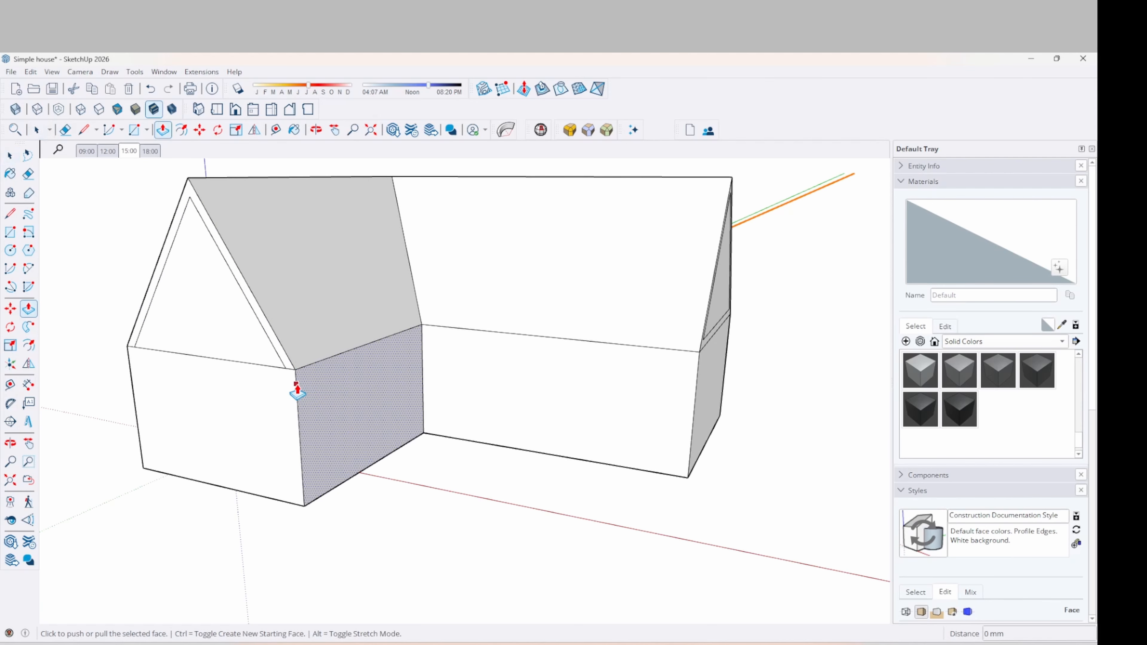
click(282, 378)
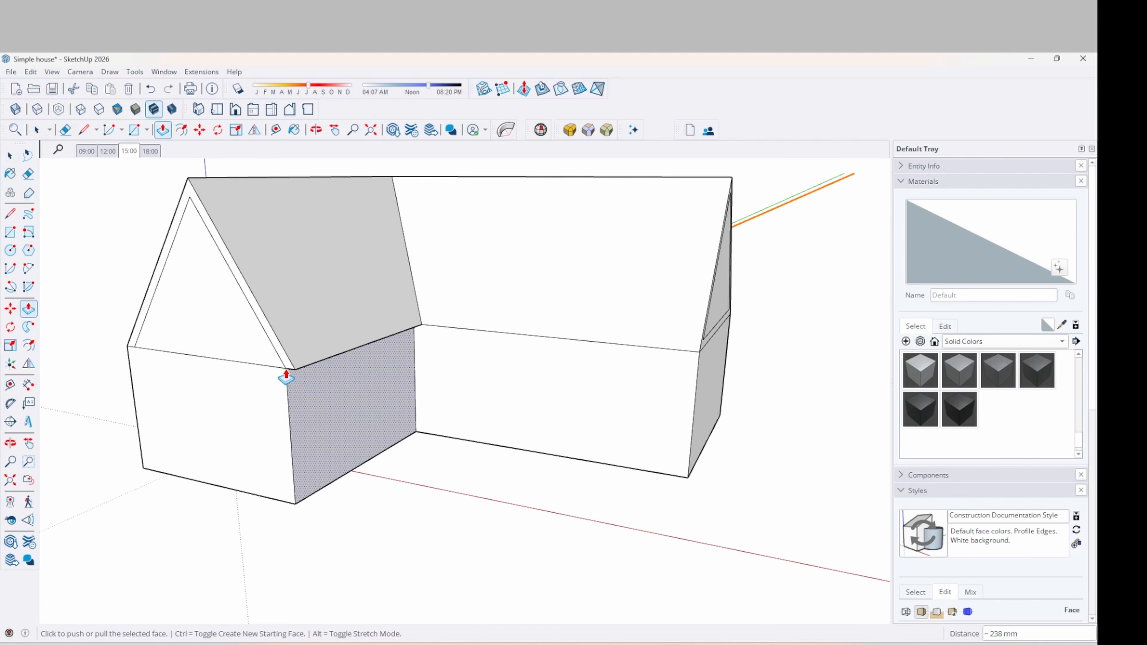
middle_drag(215, 379, 289, 435)
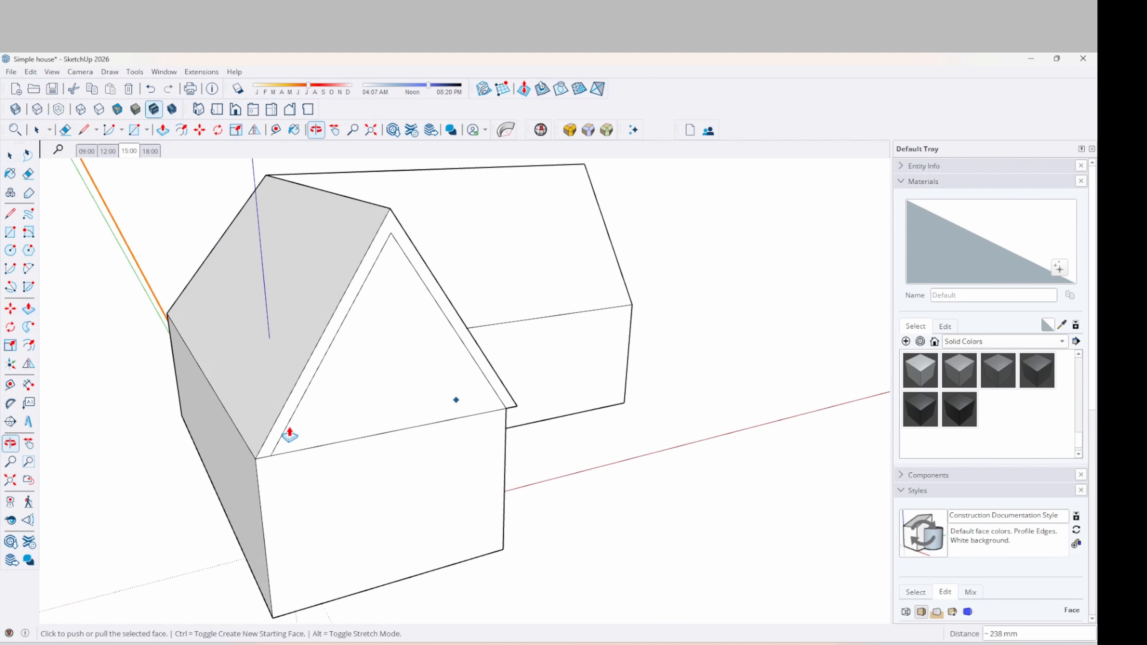
key(Escape)
click(246, 470)
click(268, 461)
middle_drag(331, 407, 183, 330)
key(space)
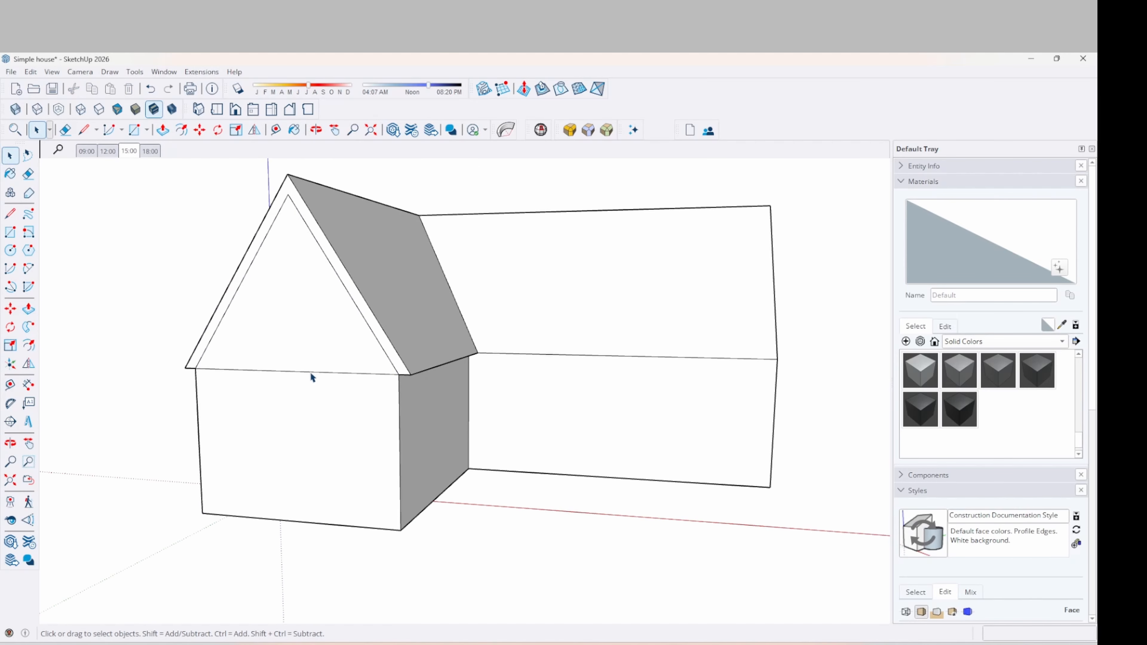
key(e)
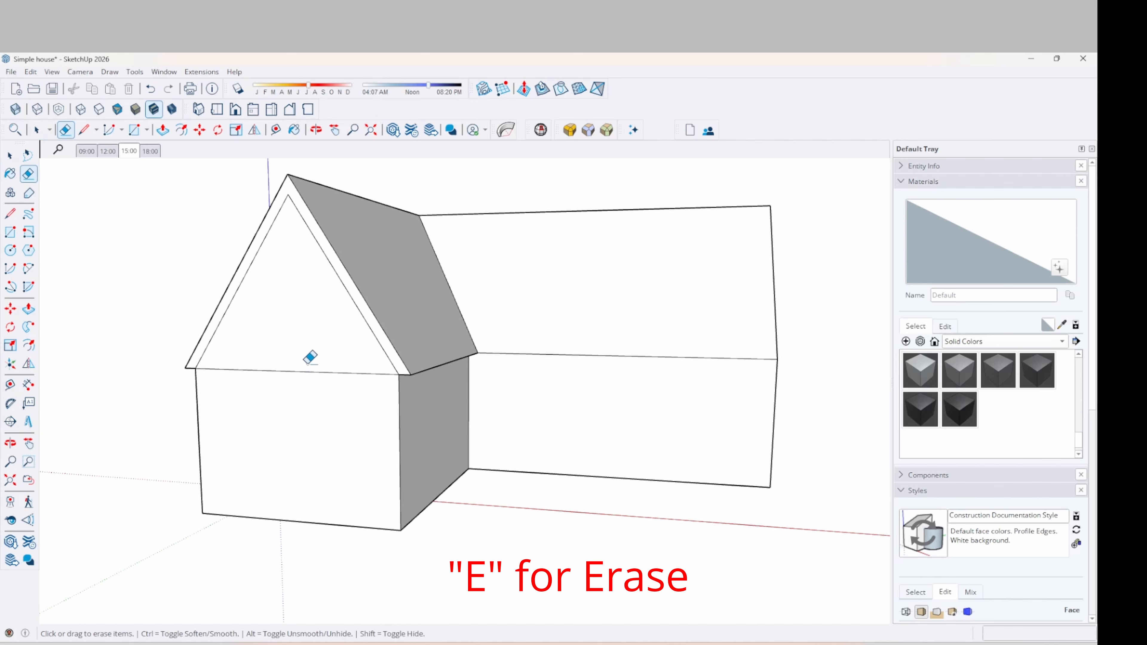
mouse_move(313, 380)
middle_down()
mouse_move(269, 422)
mouse_move(199, 392)
mouse_move(251, 402)
mouse_move(680, 392)
mouse_move(569, 393)
mouse_move(579, 403)
middle_up()
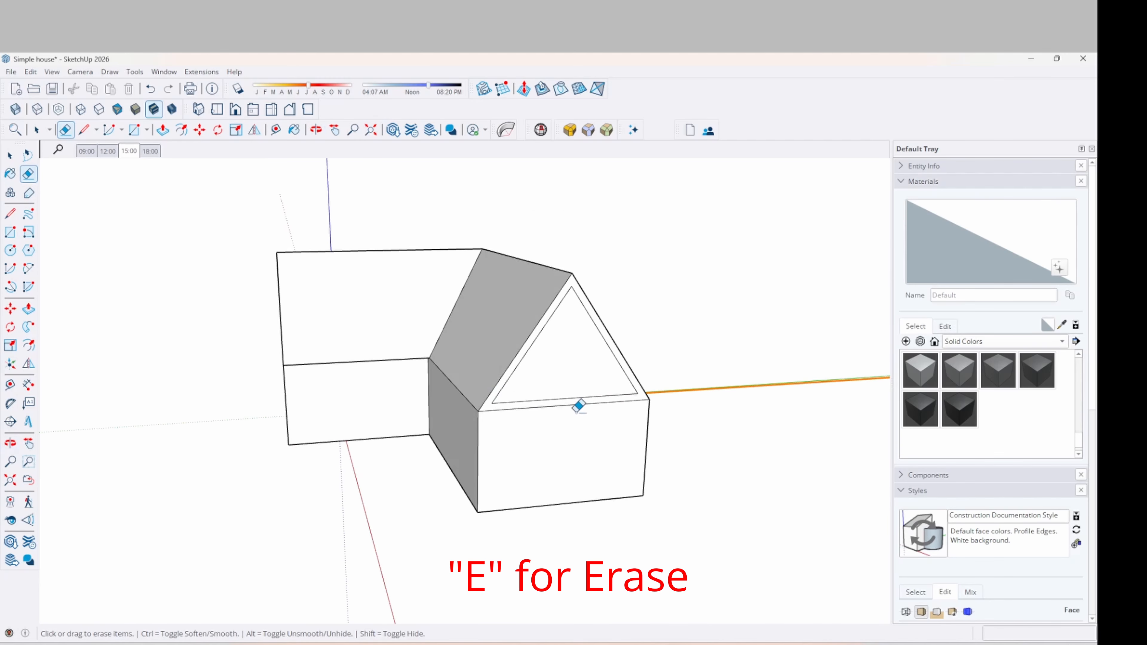
scroll(569, 402, up, 2)
key(space)
Draw an edge from the right gable's inner triangle corner down to the gable base
key(l)
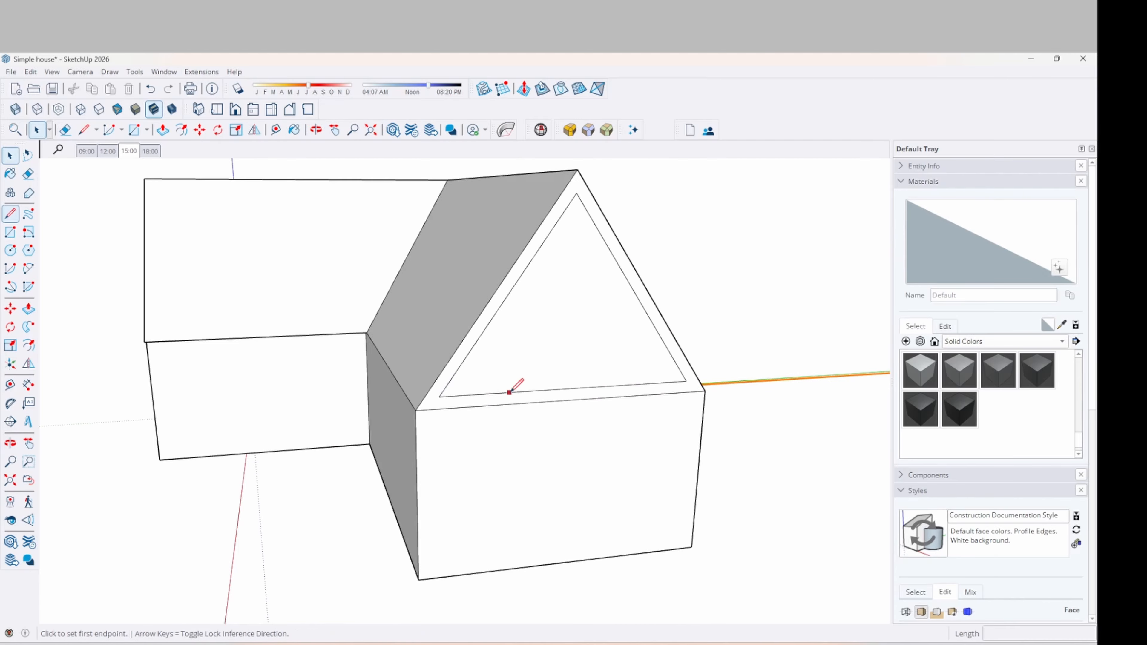
scroll(512, 390, up, 2)
click(416, 388)
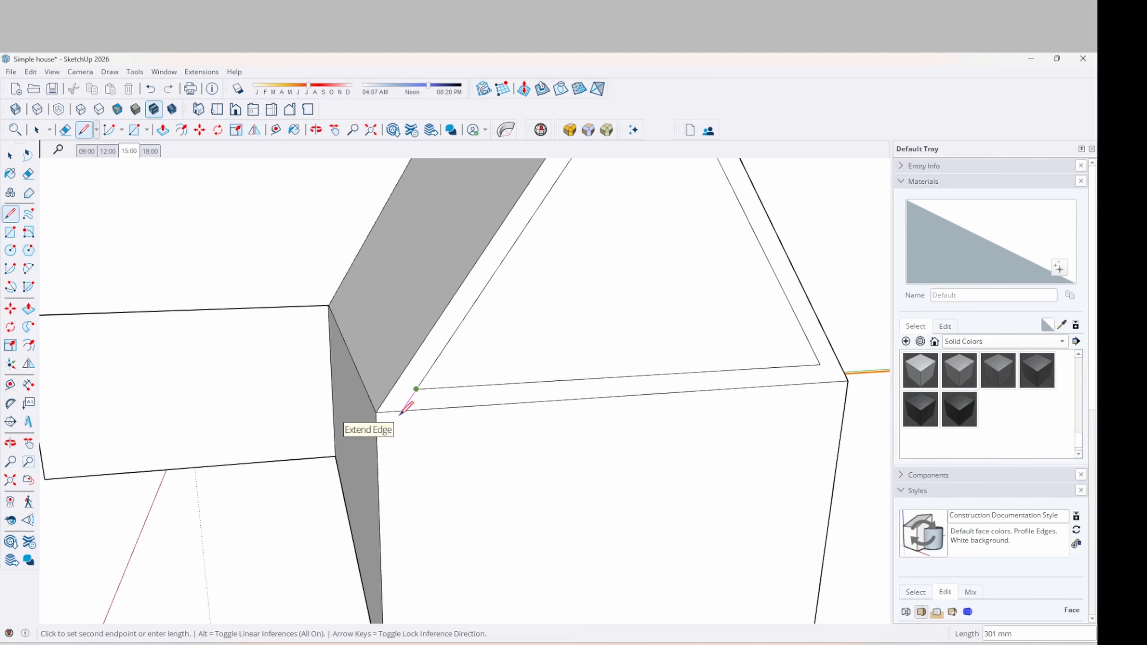
click(402, 412)
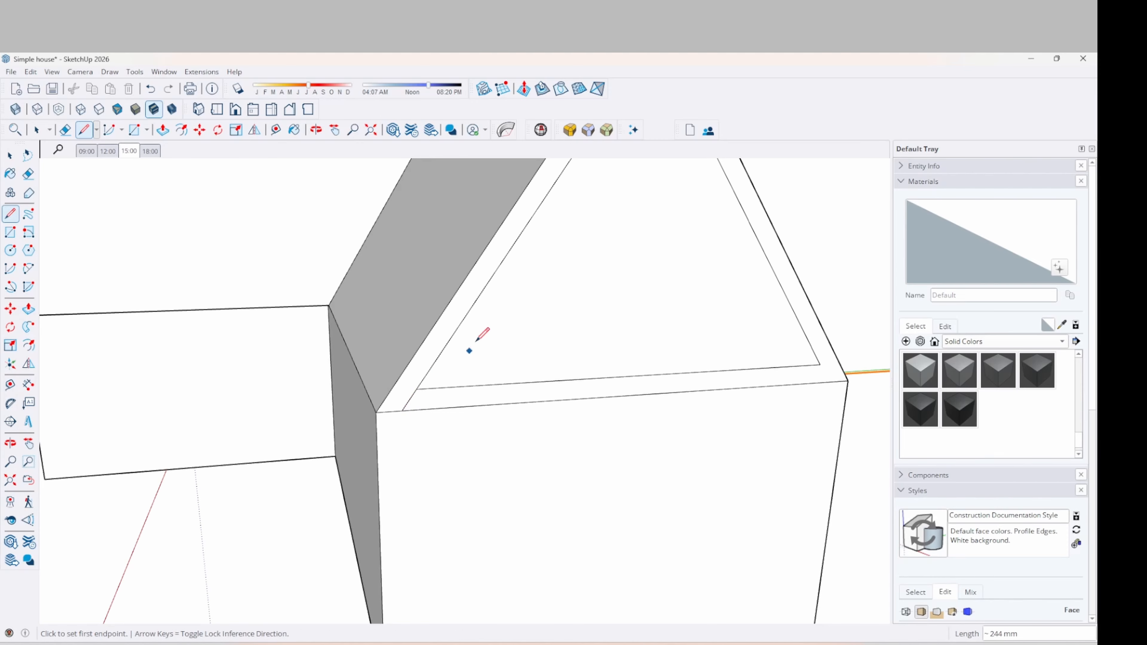
click(820, 364)
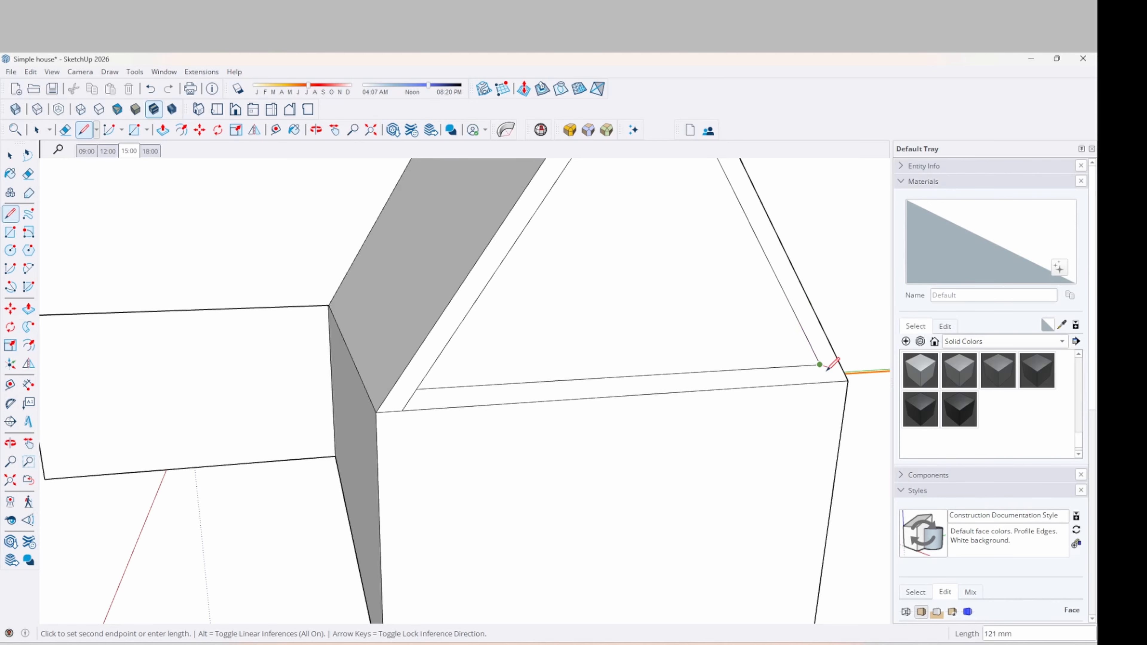
scroll(830, 368, up, 5)
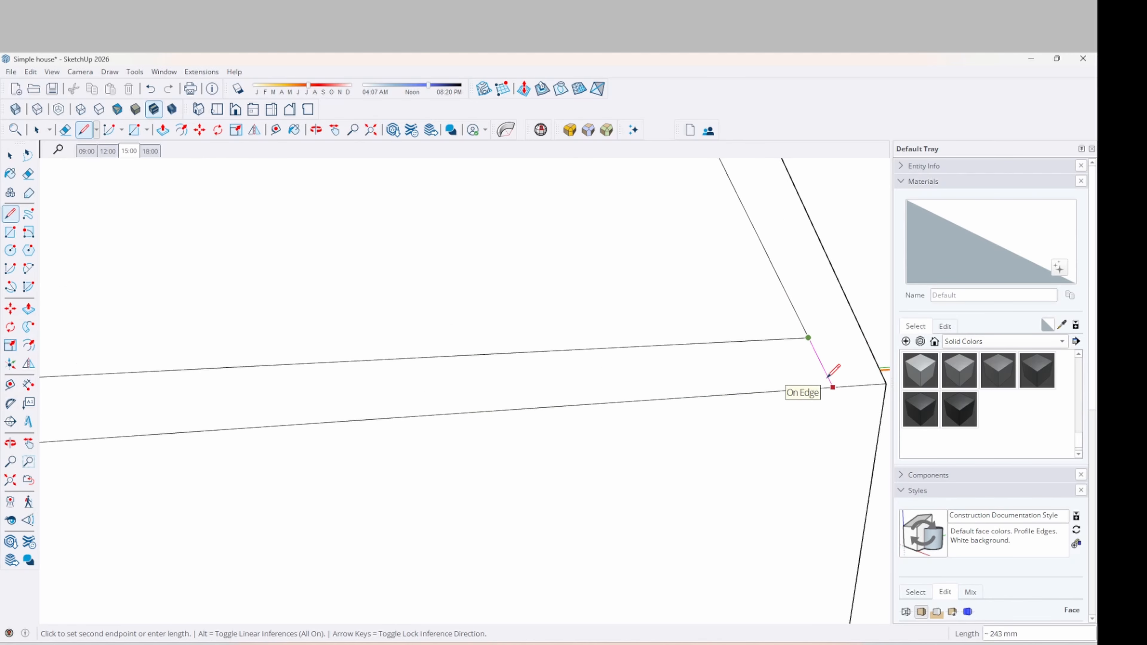
scroll(831, 372, up, 2)
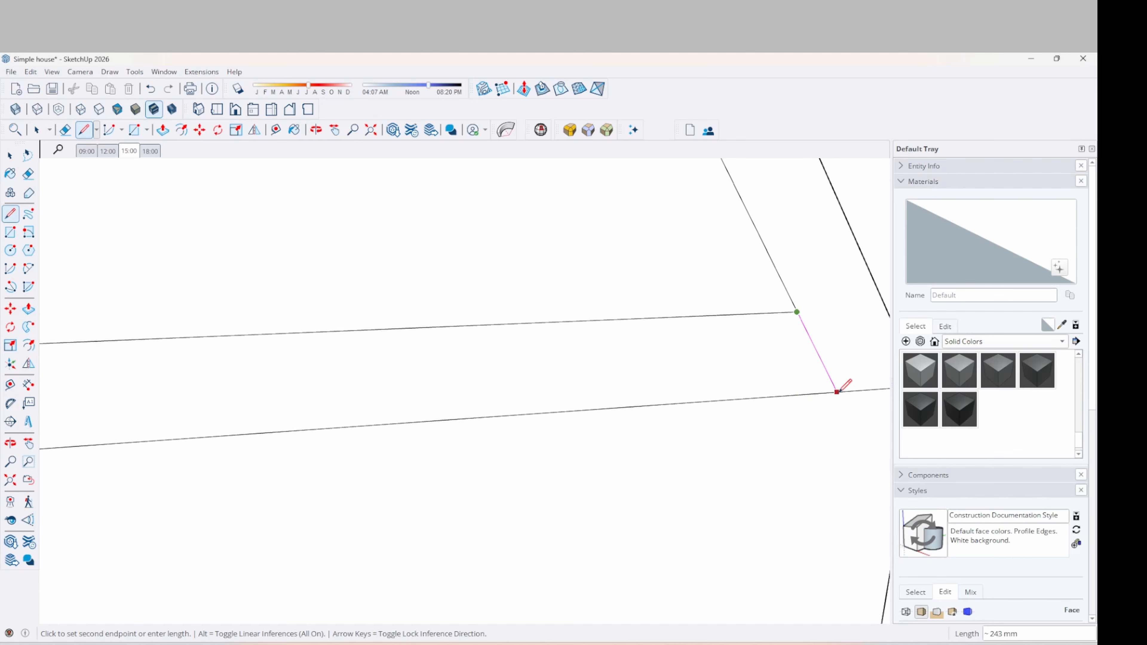
click(836, 392)
scroll(723, 391, down, 7)
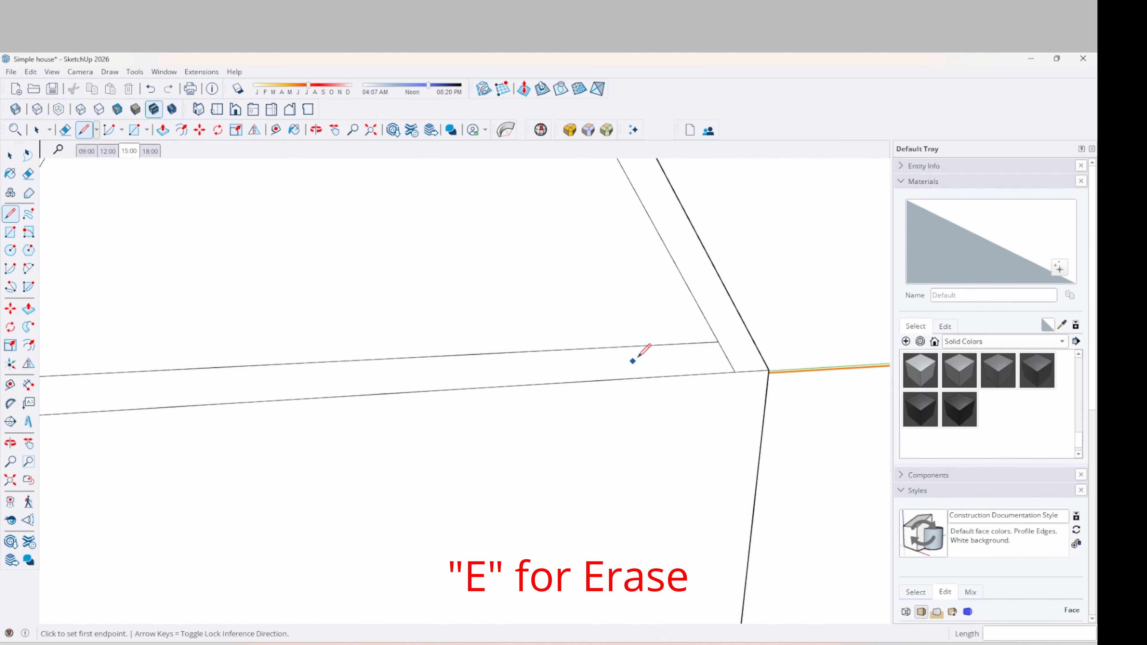
Erase the stray inner top edge on the gable wall
key(space)
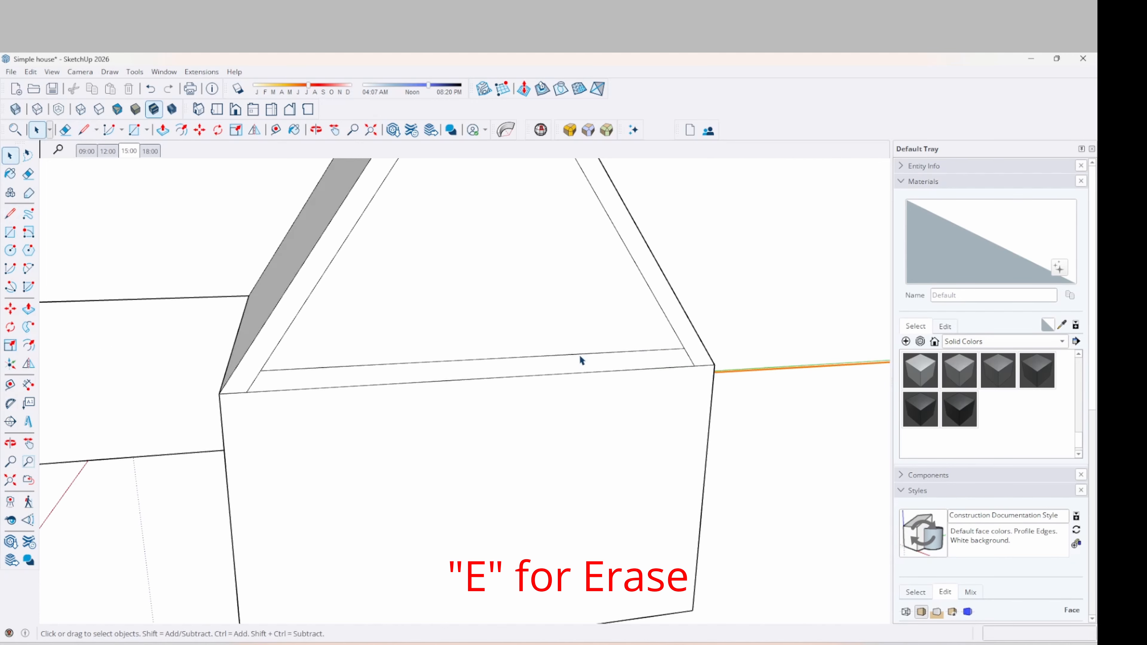
key(e)
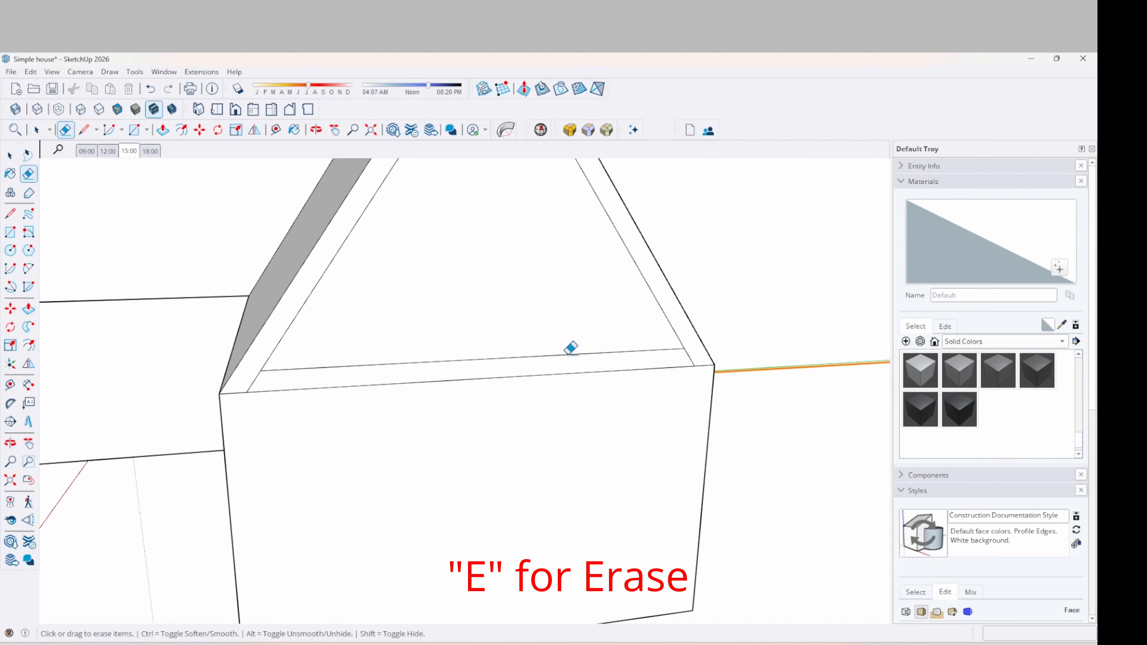
click(564, 353)
scroll(446, 322, down, 4)
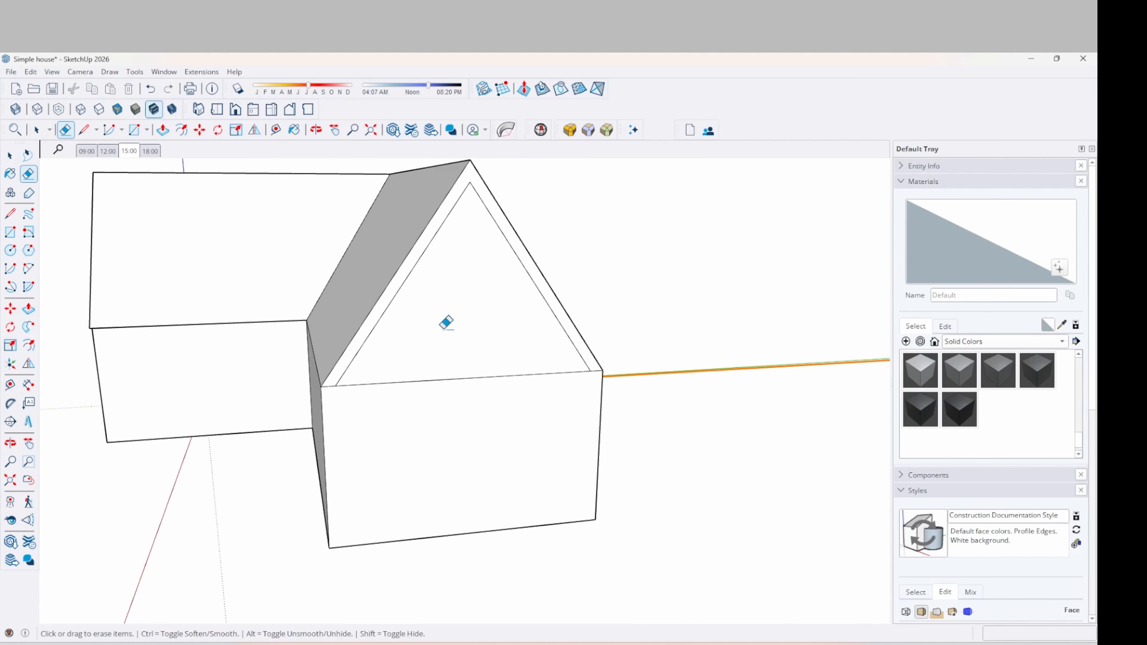
mouse_move(445, 323)
middle_down()
mouse_move(493, 334)
mouse_move(430, 403)
middle_up()
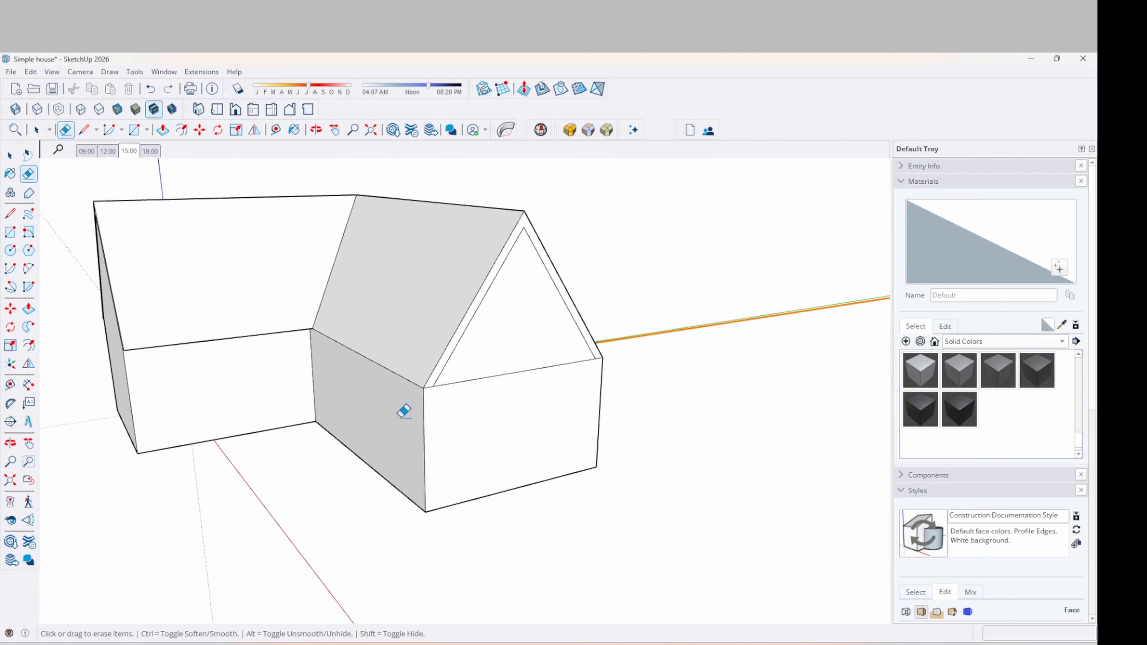
Push the recessed wall face back out and the side wall back in
key(p)
click(418, 403)
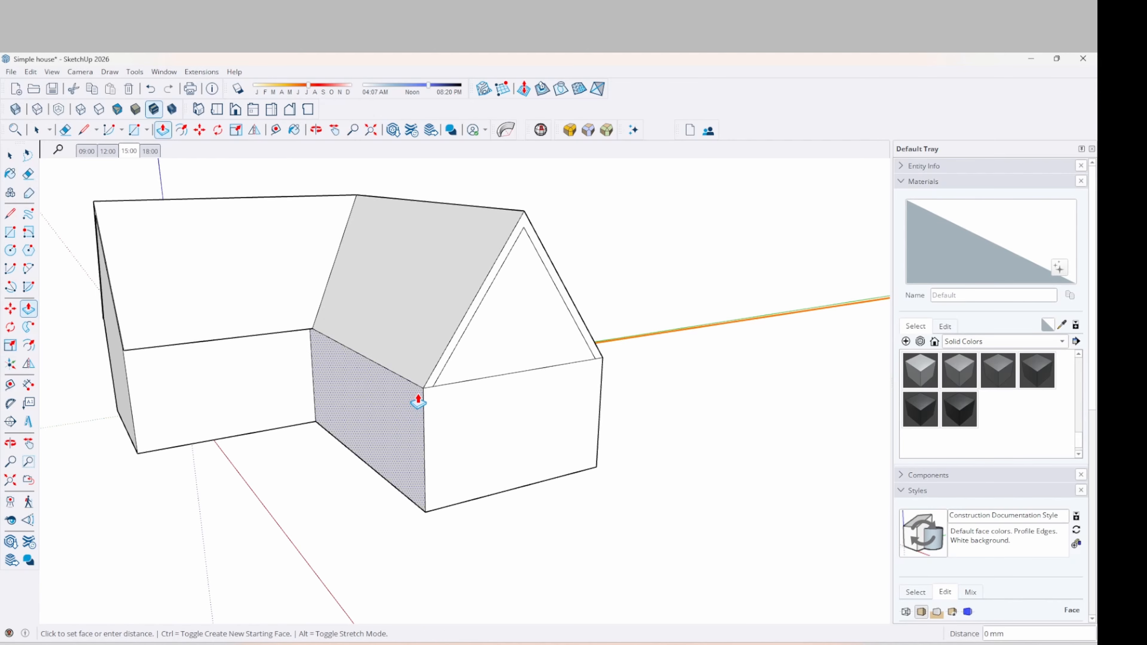
click(436, 391)
middle_drag(528, 379, 578, 397)
click(518, 402)
click(518, 402)
middle_drag(505, 449, 754, 451)
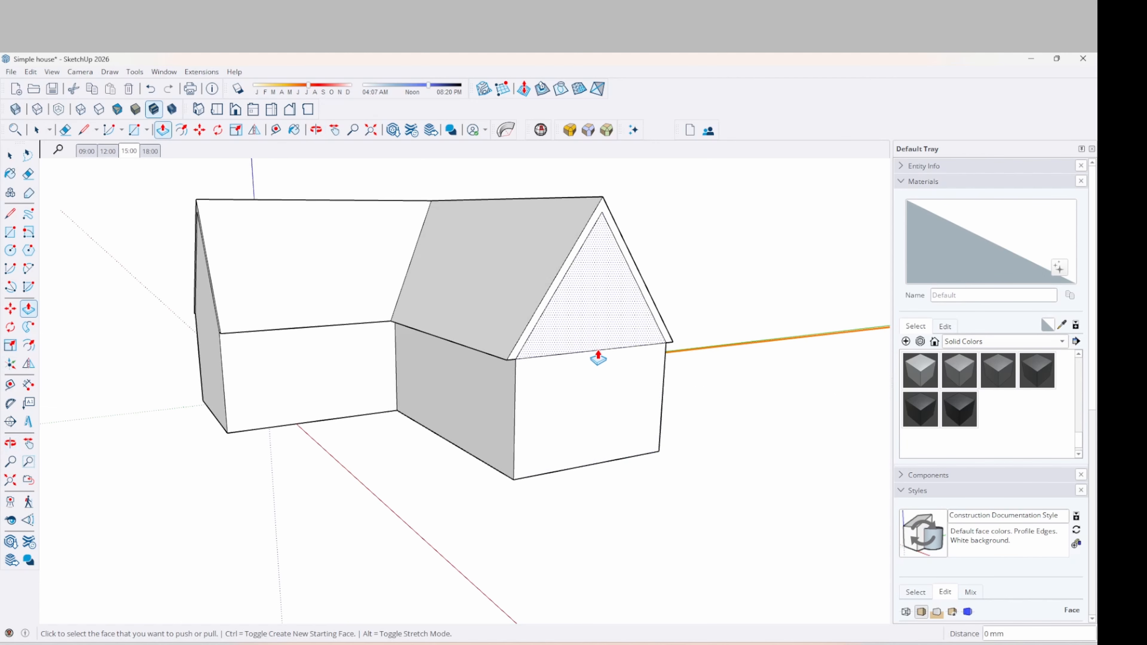
Erase the gable triangle's bottom edge to merge it with the wall
key(e)
click(594, 350)
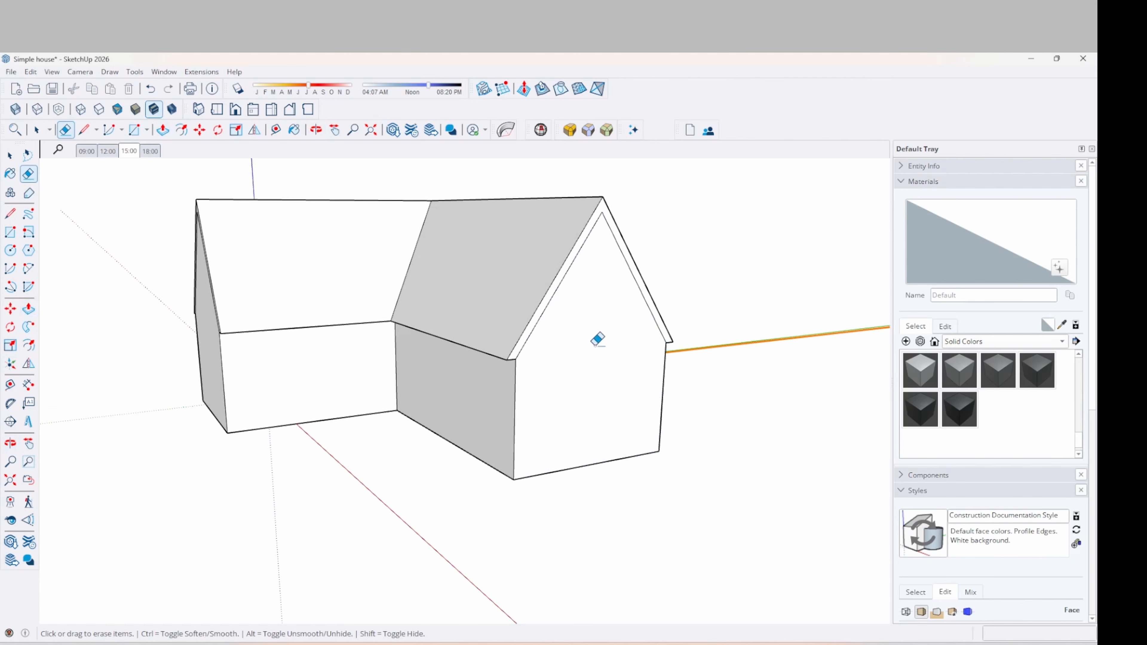
scroll(575, 332, down, 3)
middle_drag(511, 384, 824, 383)
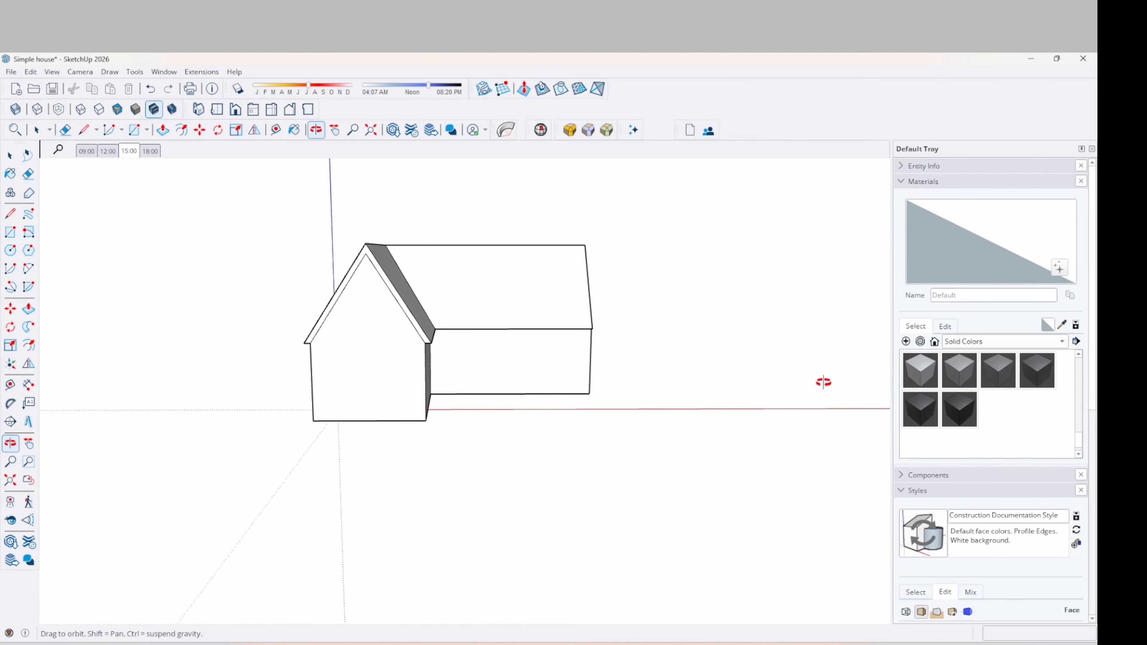
Extrude the left gable's trim strip 180 mm outward
middle_drag(673, 415, 524, 466)
scroll(324, 260, up, 5)
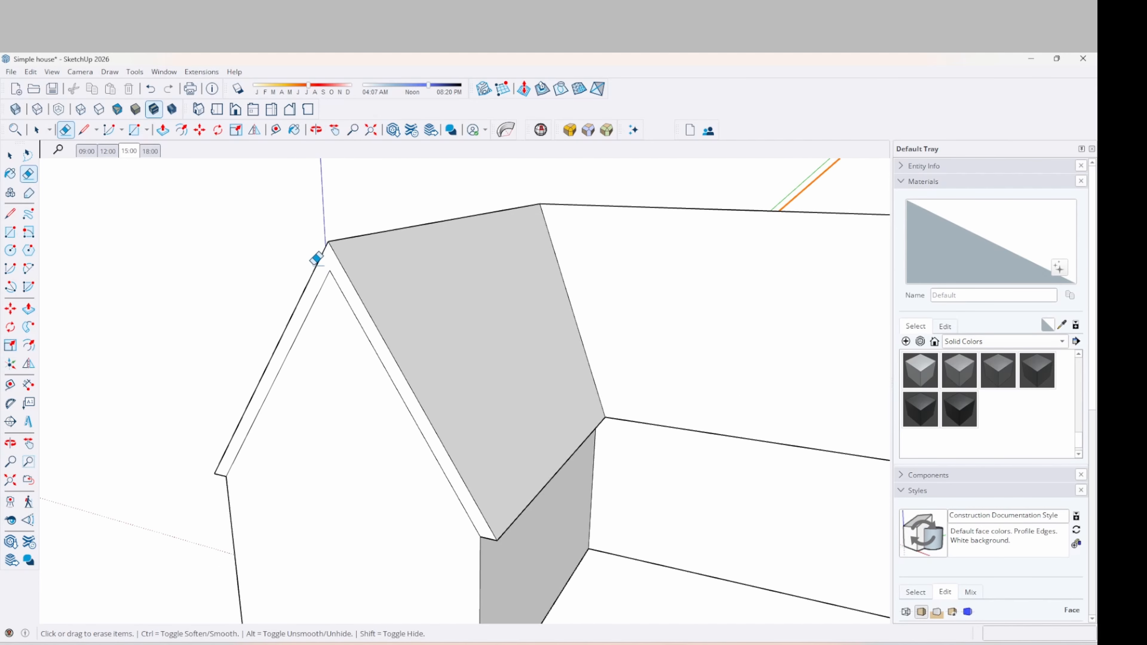
key(p)
click(322, 270)
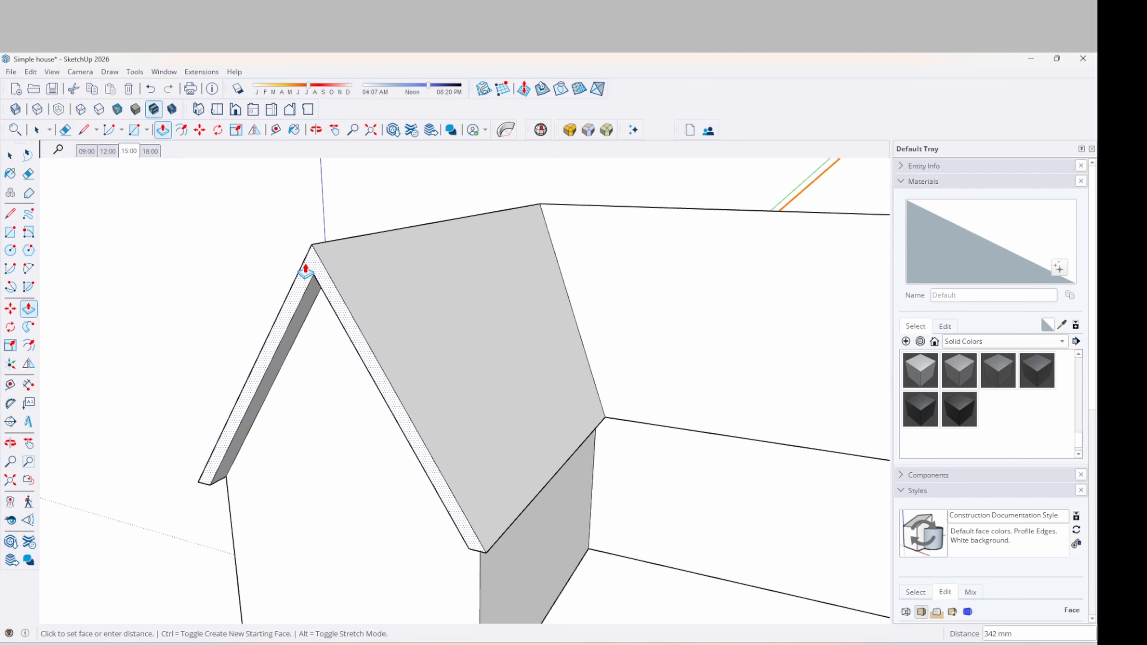
text(180)
key(Return)
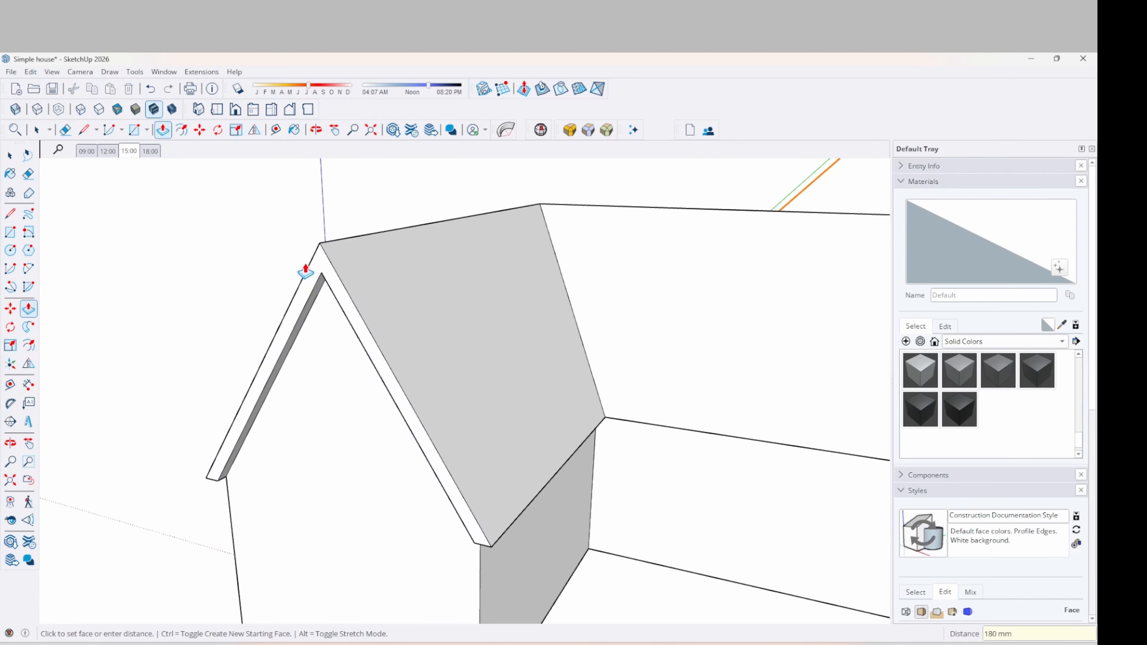
scroll(146, 318, down, 5)
Extrude the other gable's trim strip by the same 180 mm
middle_drag(146, 318, 605, 303)
scroll(571, 288, up, 5)
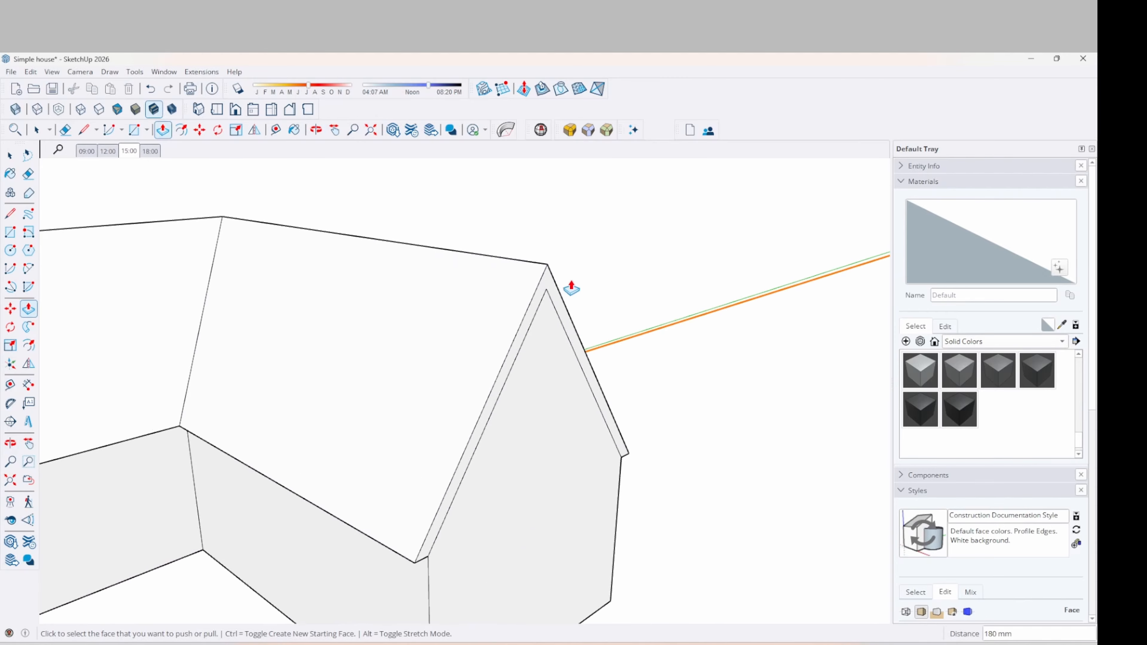
scroll(552, 288, up, 2)
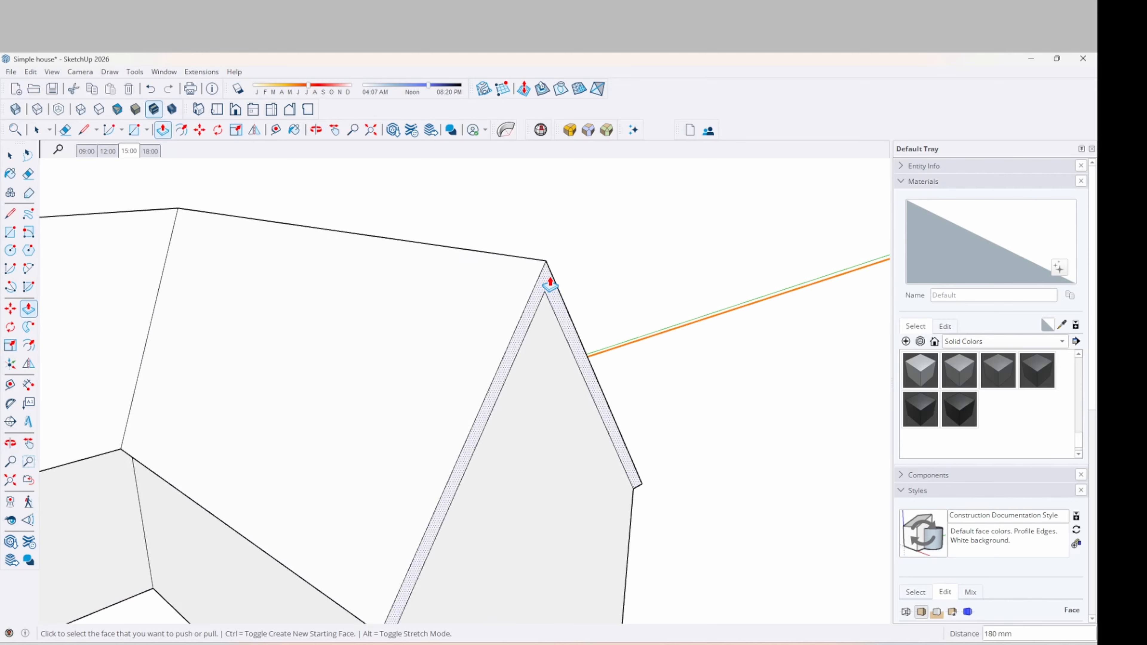
double_click(546, 285)
scroll(668, 258, down, 6)
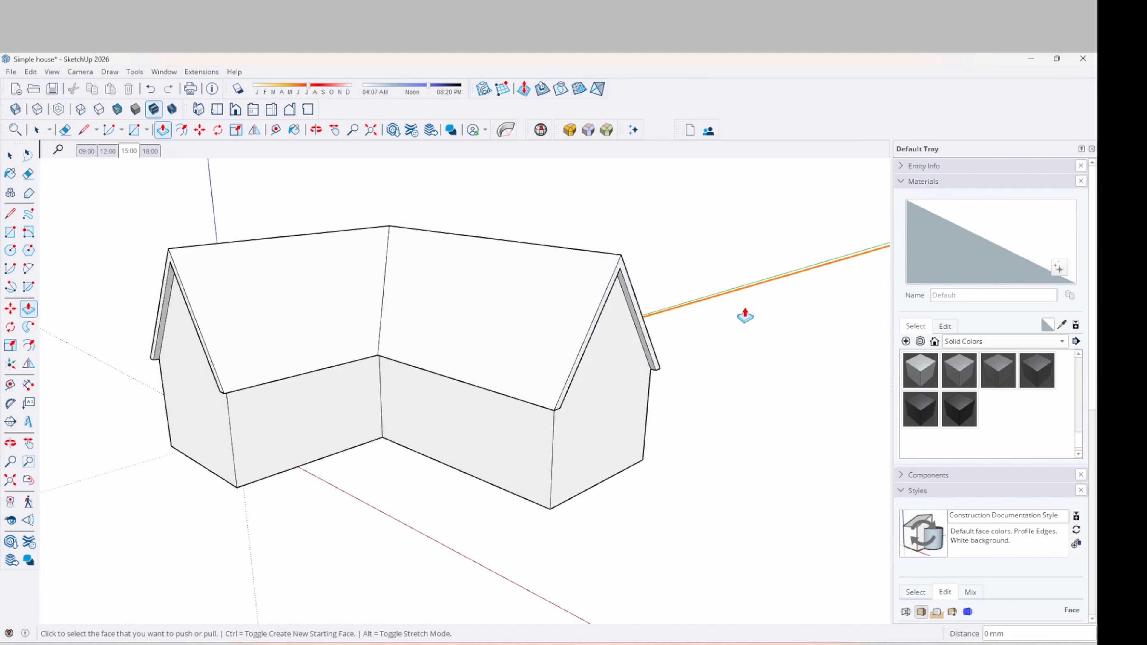
middle_drag(699, 379, 563, 367)
Select the left and right roof faces plus the right verge strip
key(space)
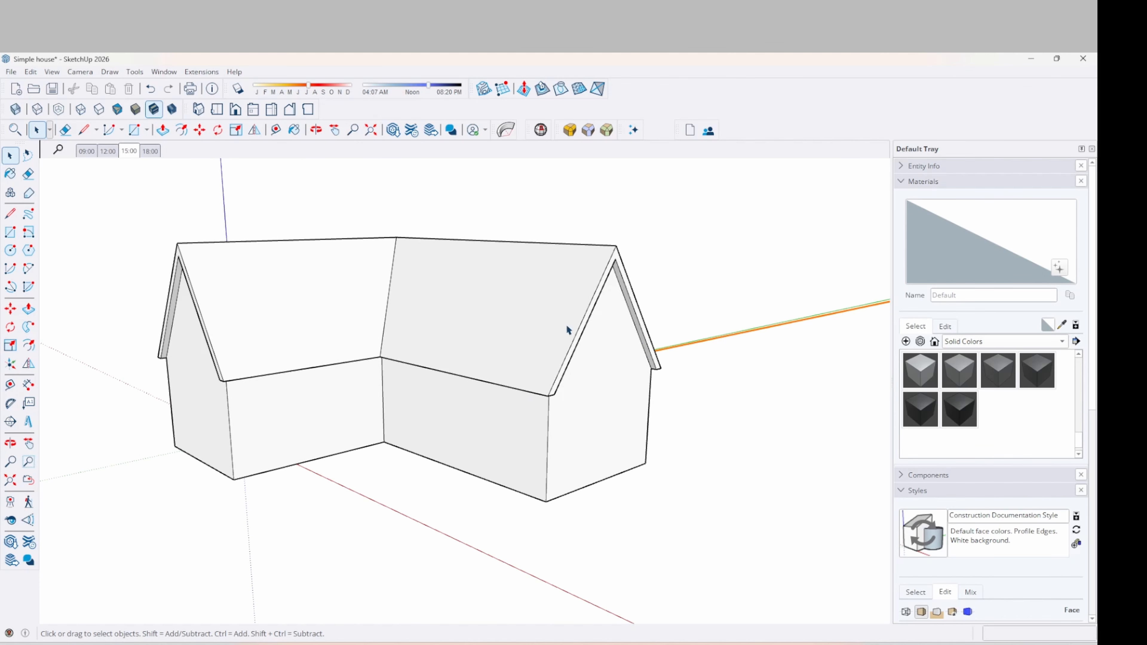
middle_drag(566, 324, 557, 301)
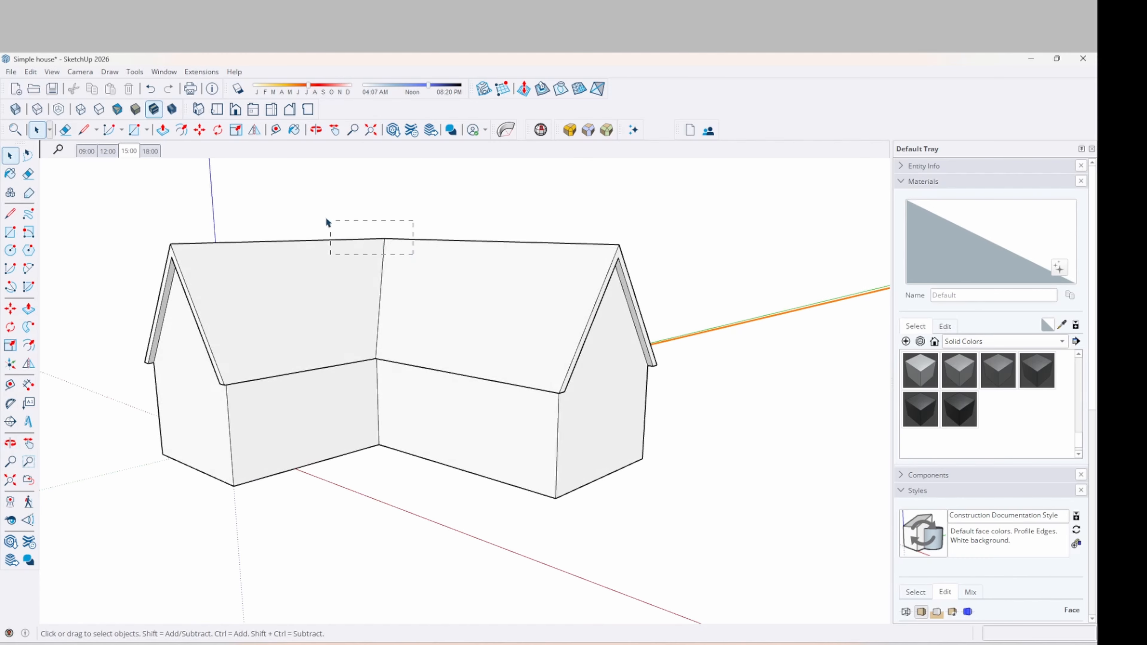
drag(327, 222, 325, 220)
click(277, 292)
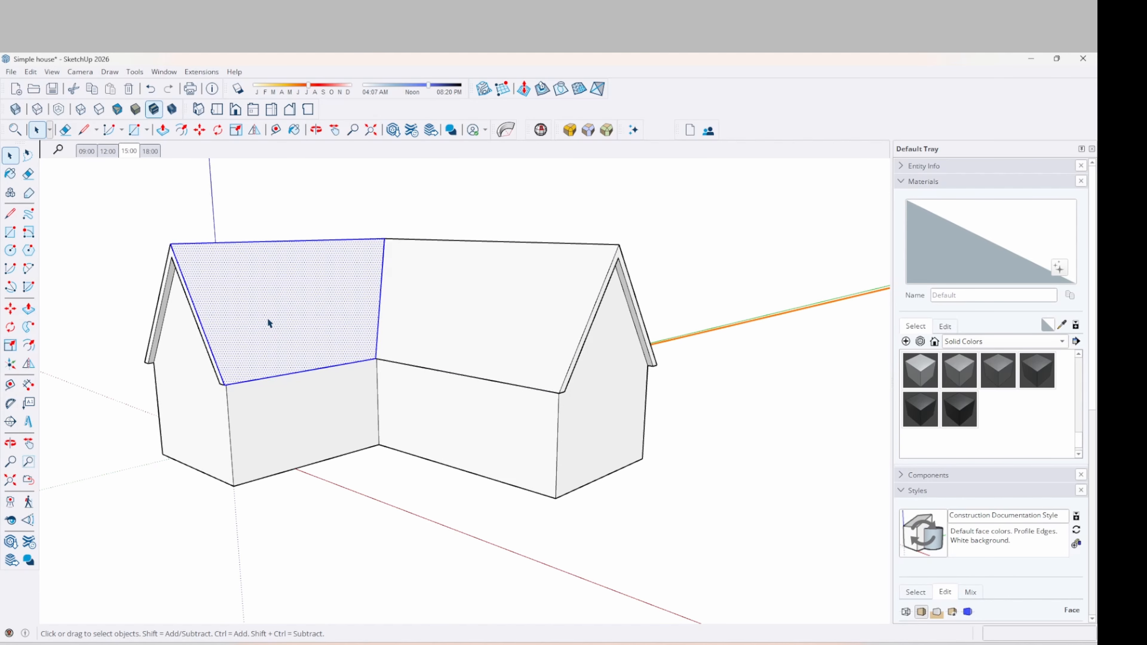
ctrl+click(459, 270)
middle_drag(461, 271, 541, 261)
ctrl+click(541, 262)
Add the narrow roof strip, left verge strip and both verge undersides
middle_drag(492, 294, 579, 164)
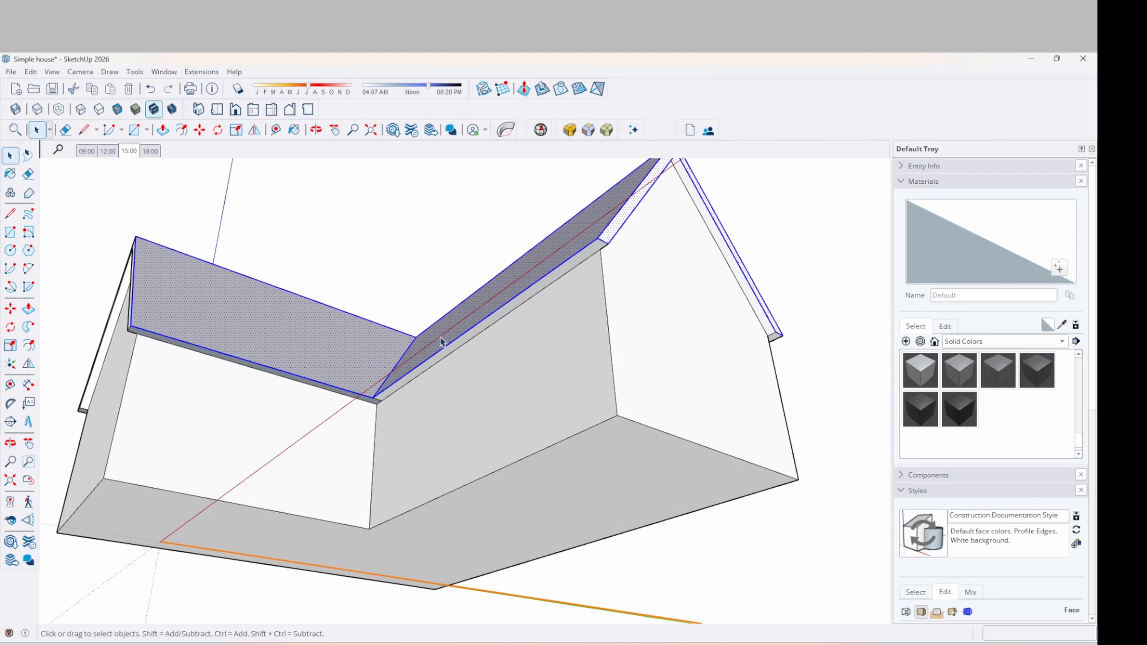
scroll(411, 362, up, 3)
ctrl+double_click(396, 400)
scroll(340, 422, down, 5)
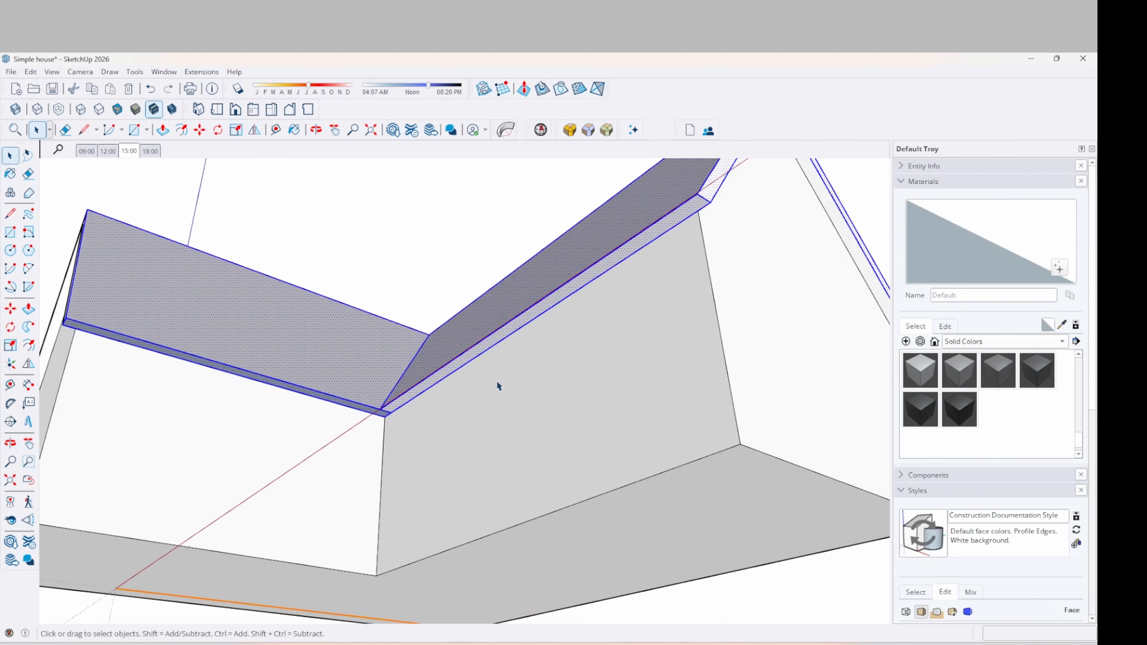
middle_drag(497, 387, 625, 433)
ctrl+click(243, 292)
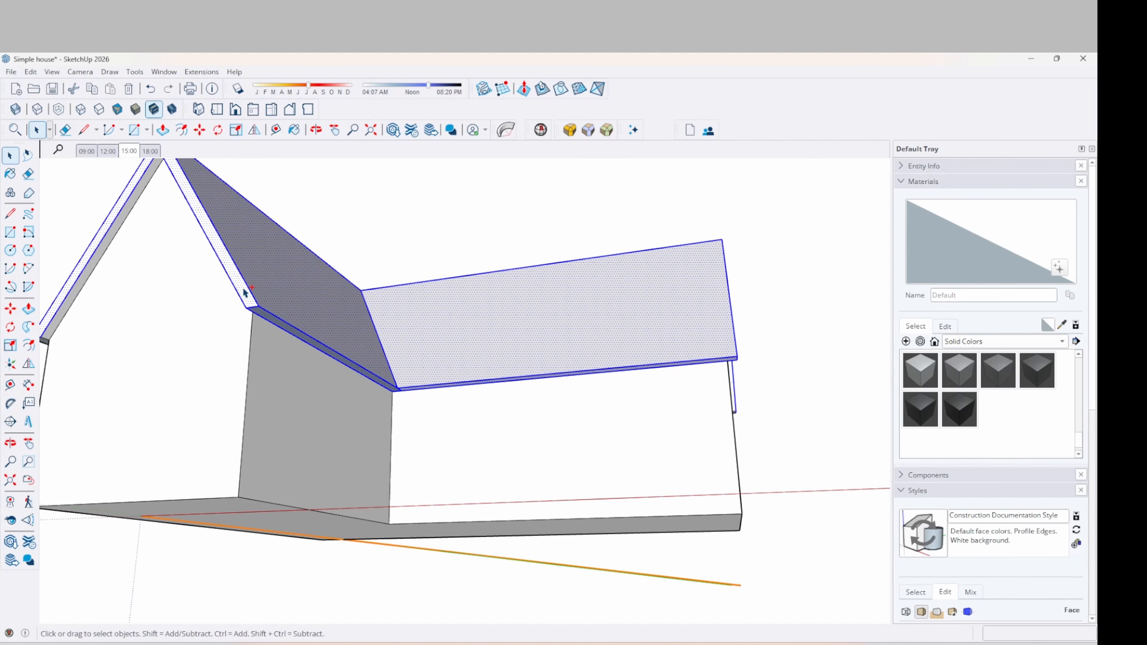
ctrl+click(114, 240)
middle_drag(114, 240, 540, 279)
ctrl+click(522, 293)
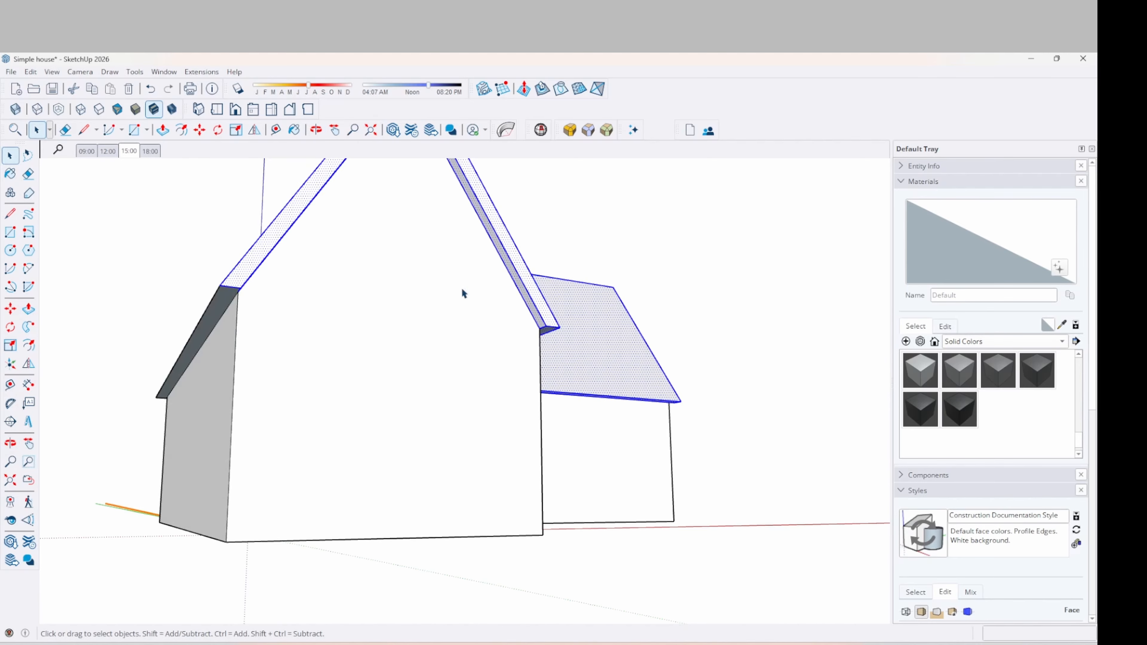
middle_drag(462, 288, 466, 278)
ctrl+click(266, 278)
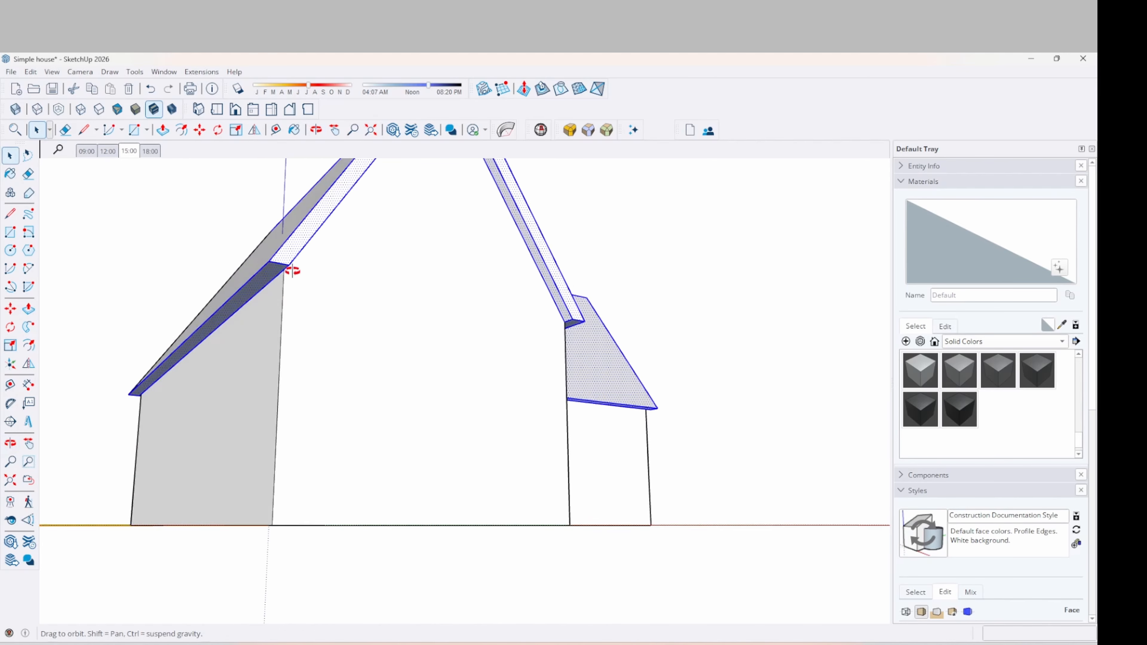
middle_drag(292, 267, 422, 311)
Add the remaining roof slopes and their underside strips to the selection
ctrl+click(417, 299)
scroll(581, 308, down, 3)
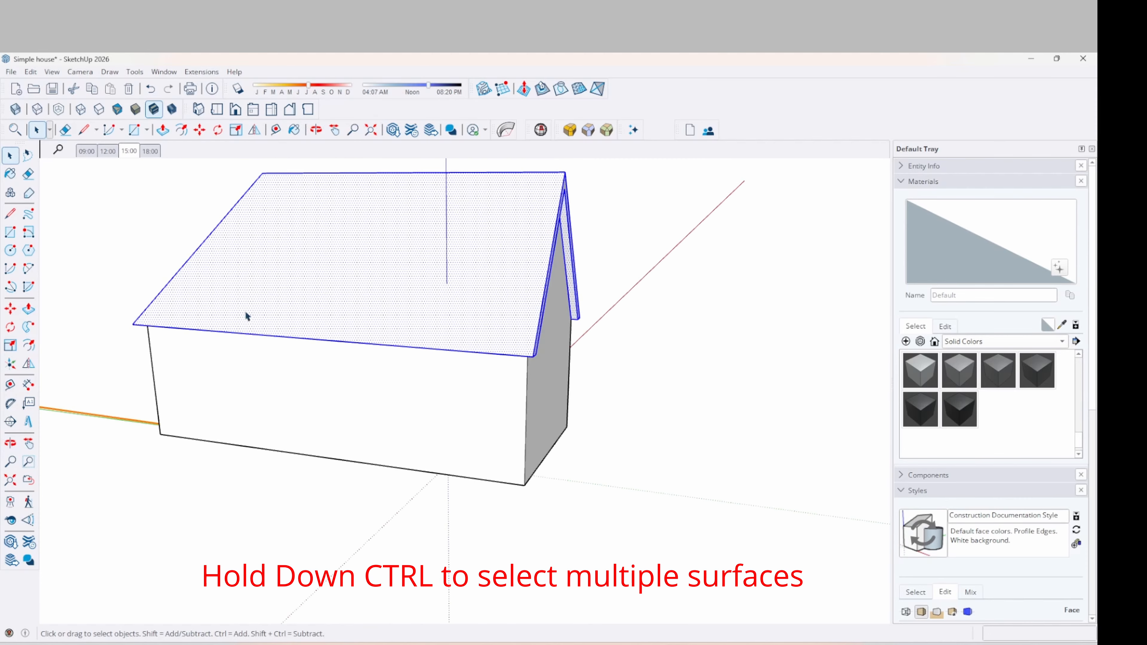
middle_drag(247, 313, 608, 361)
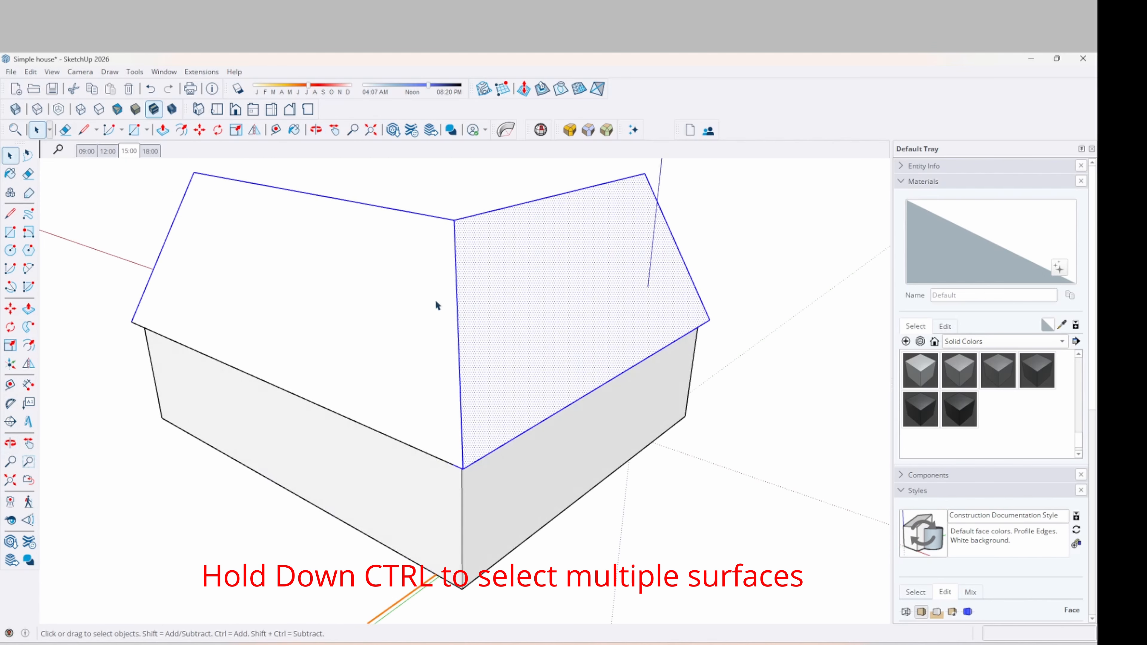
ctrl+click(335, 311)
middle_drag(440, 390, 885, 339)
ctrl+click(479, 226)
scroll(475, 229, down, 3)
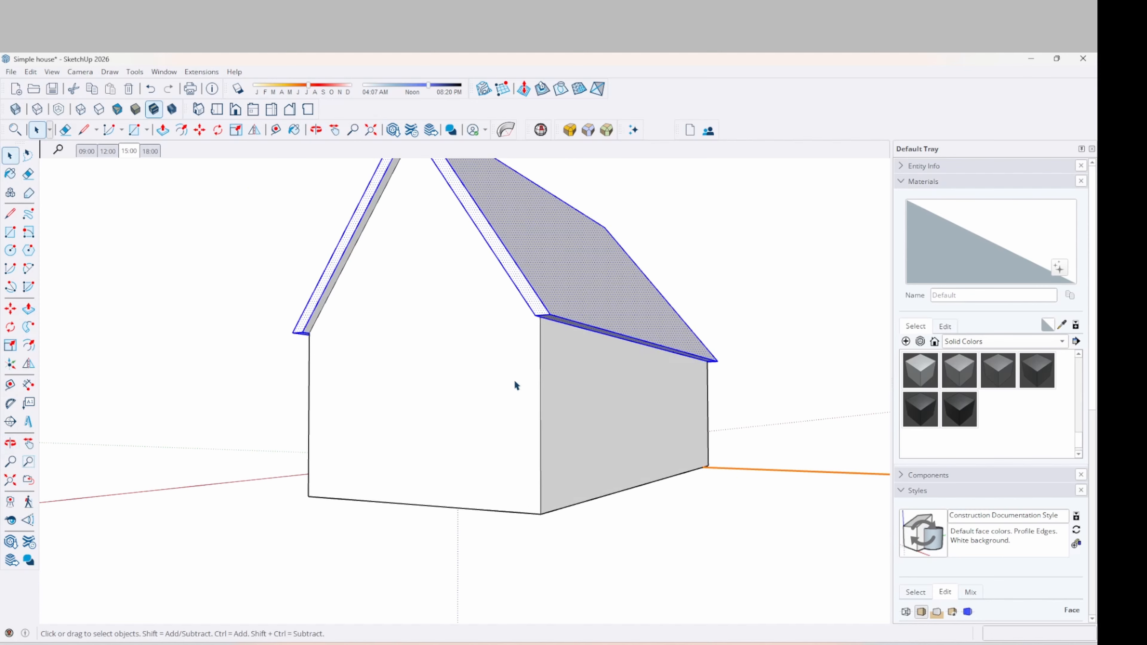
middle_drag(530, 312, 394, 299)
scroll(289, 274, up, 4)
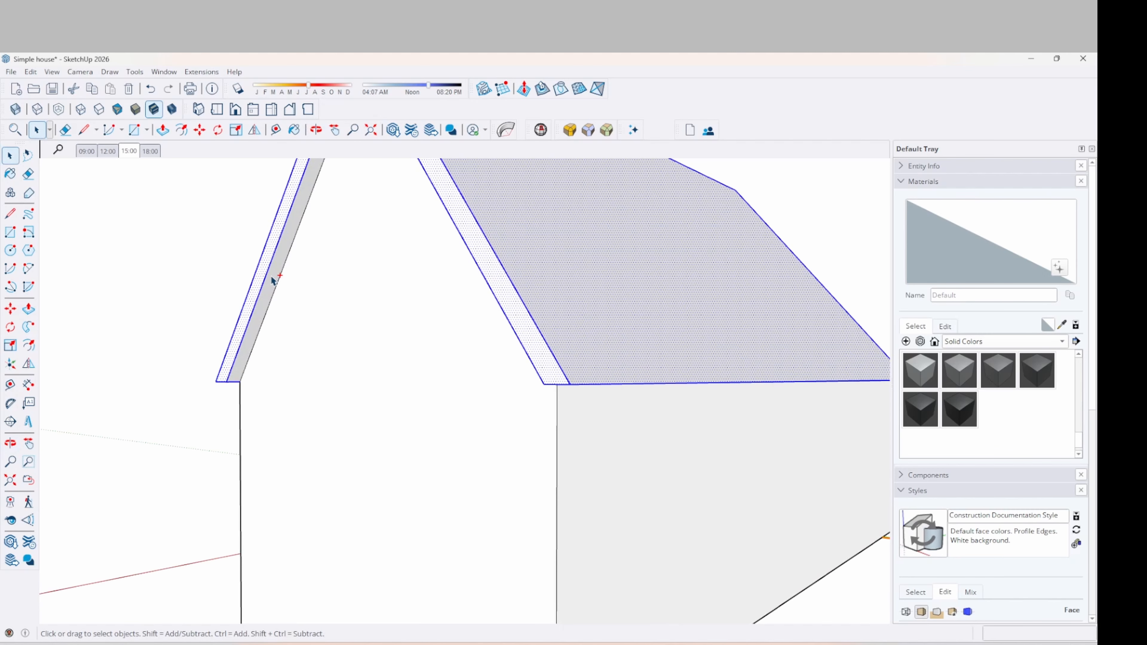
ctrl+click(271, 280)
middle_drag(311, 326, 655, 322)
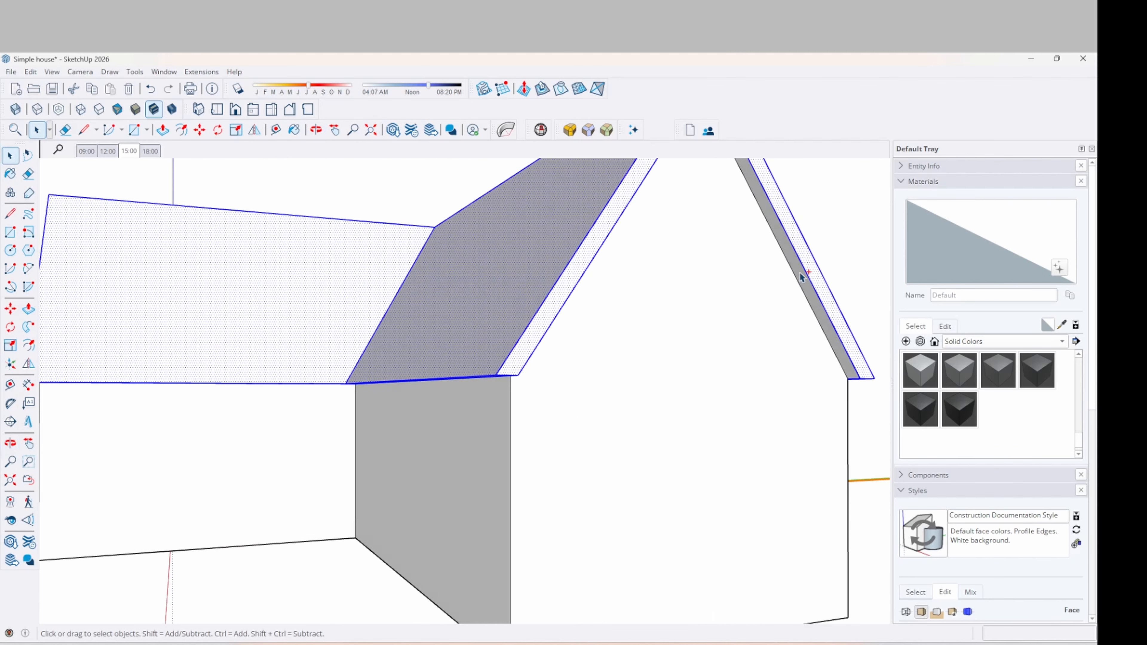
ctrl+click(802, 277)
scroll(712, 292, down, 5)
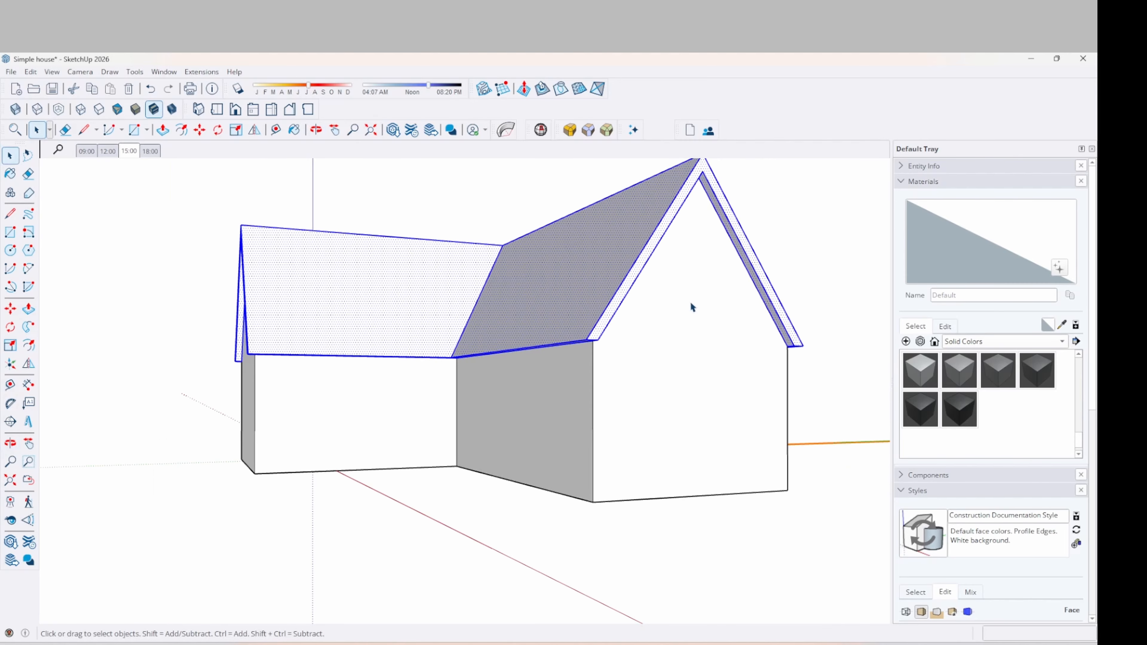
mouse_move(689, 307)
middle_down()
mouse_move(681, 341)
mouse_move(608, 292)
middle_up()
right_click(593, 288)
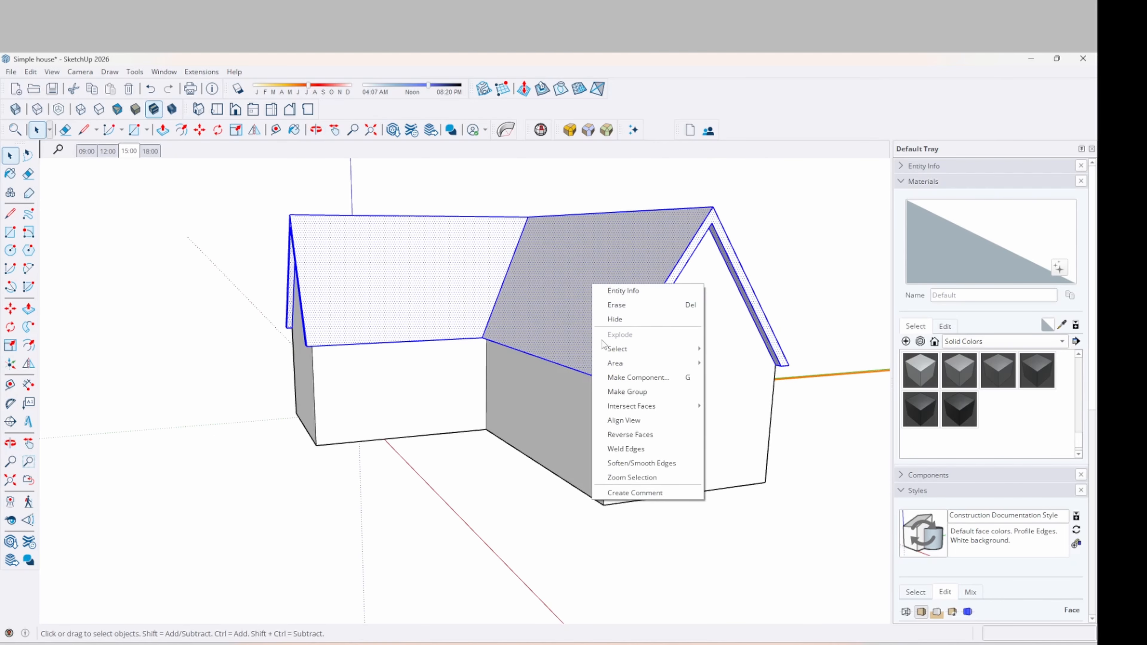
click(627, 392)
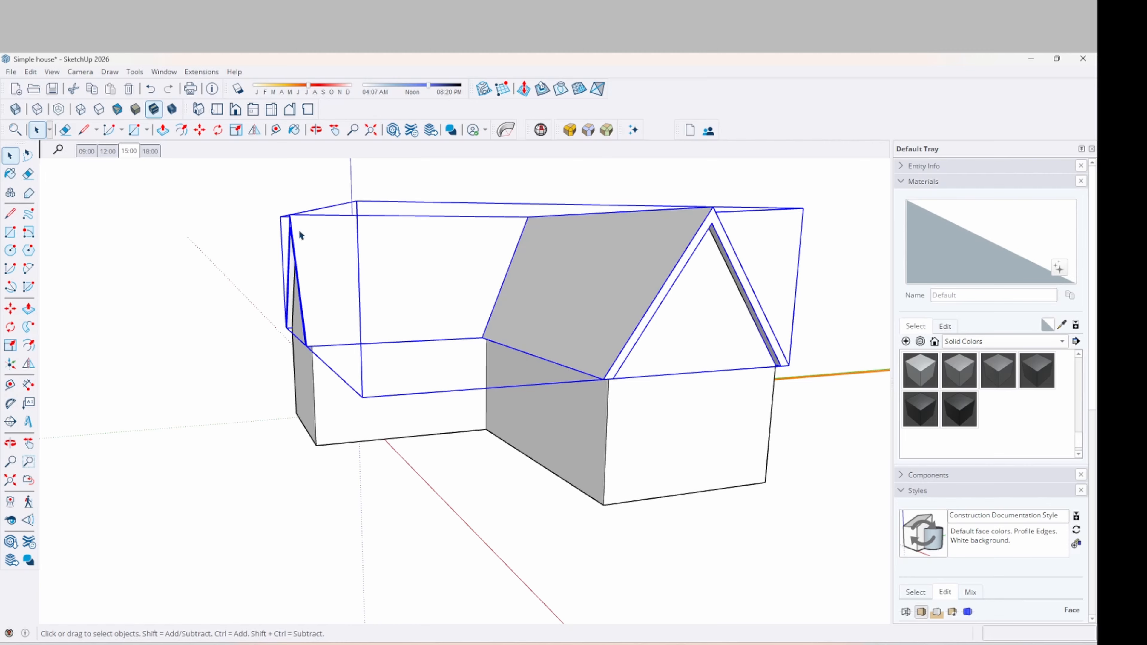
scroll(119, 239, down, 3)
middle_drag(119, 238, 433, 299)
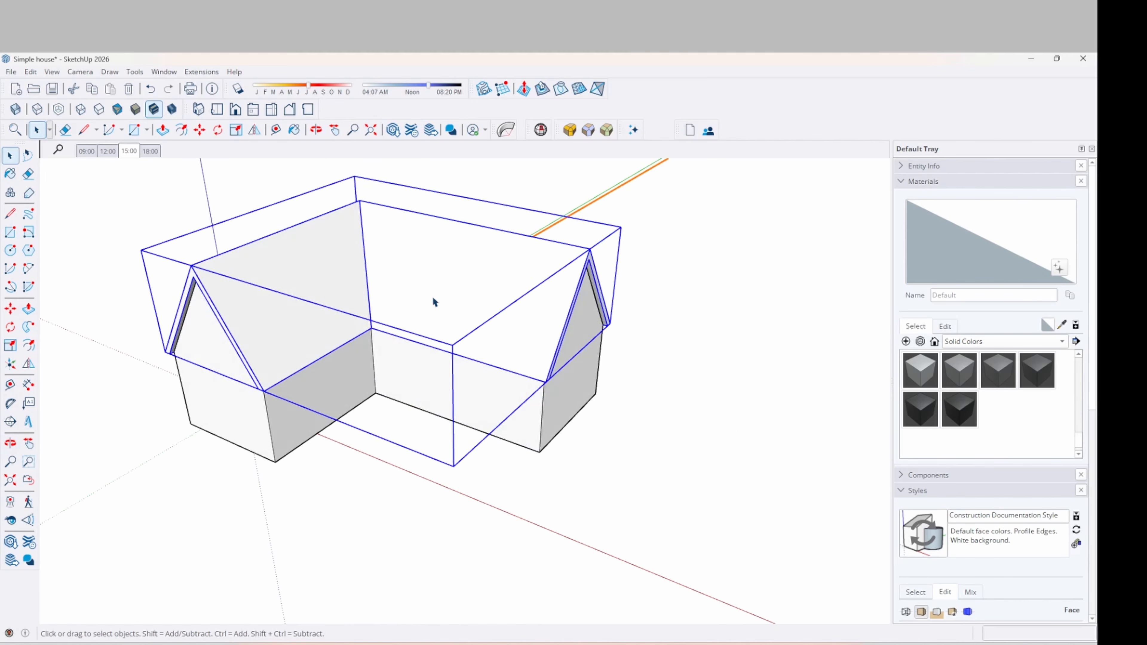
key(m)
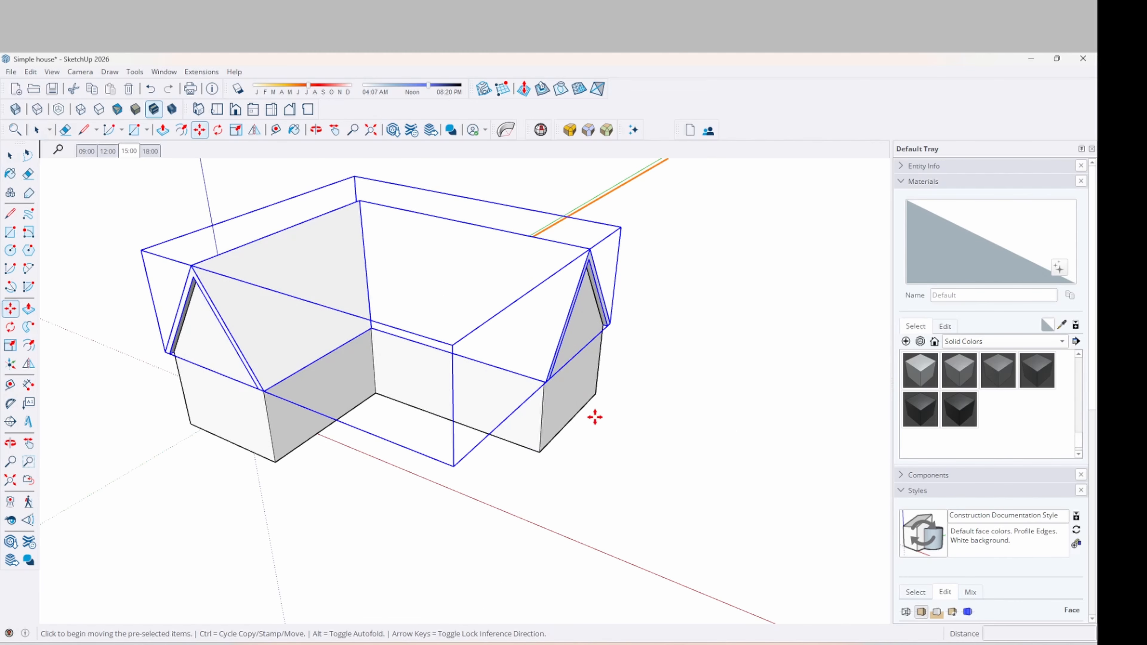
key(ctrl)
click(569, 447)
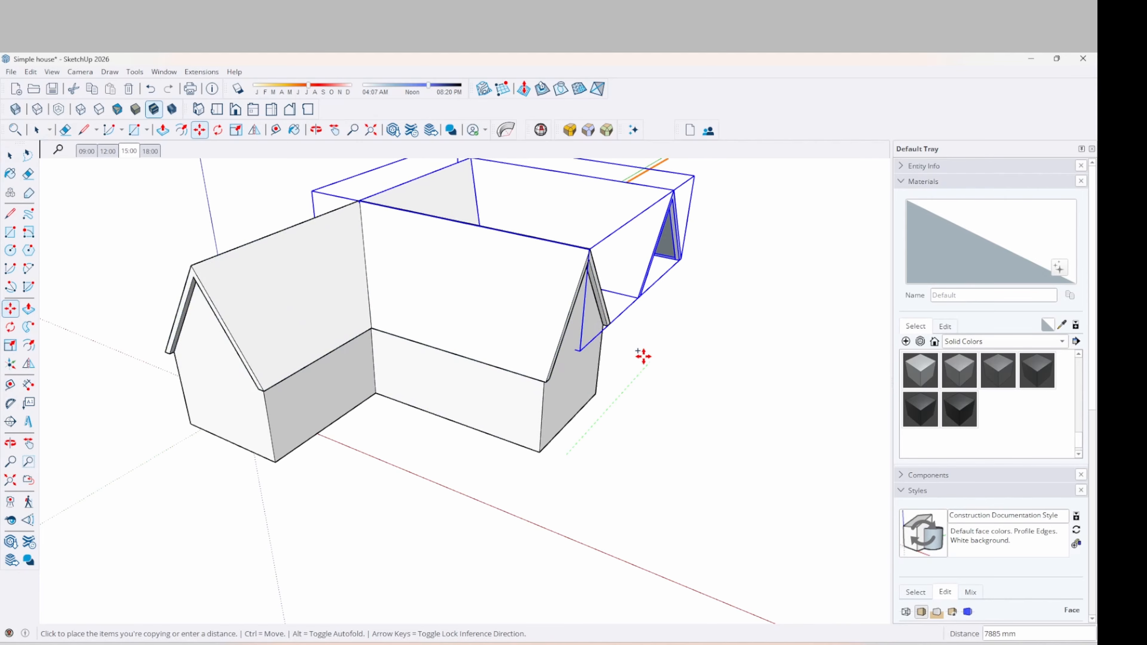
key(ctrl)
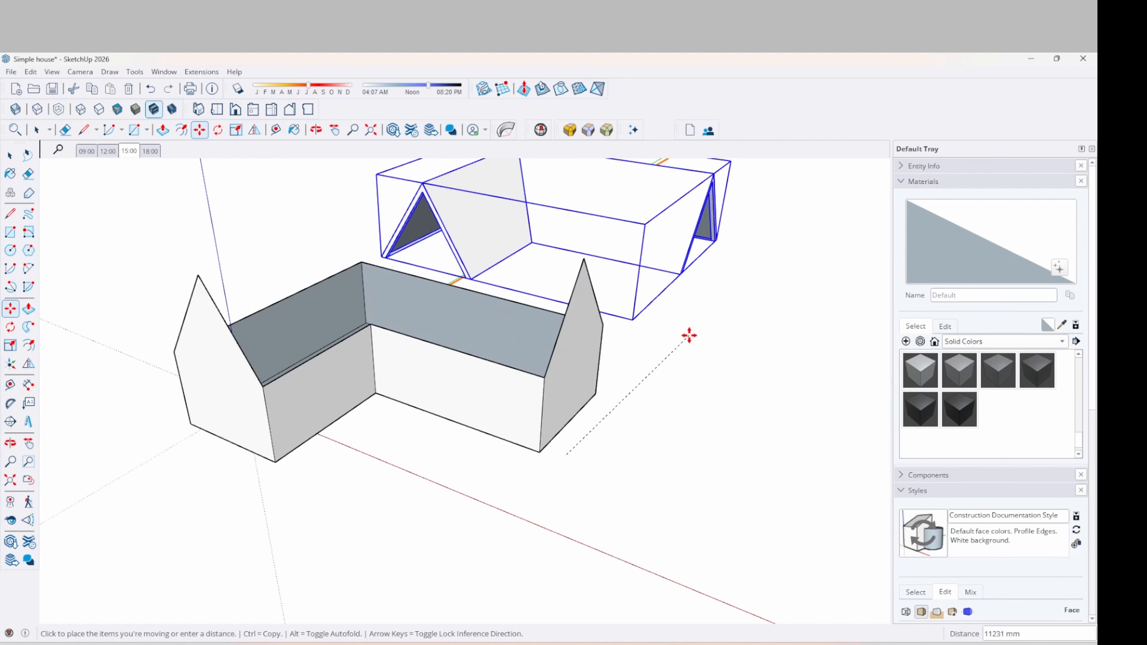
mouse_move(617, 366)
middle_down()
mouse_move(402, 341)
mouse_move(397, 318)
mouse_move(665, 264)
mouse_move(745, 313)
mouse_move(702, 317)
mouse_move(612, 368)
middle_up()
click(719, 265)
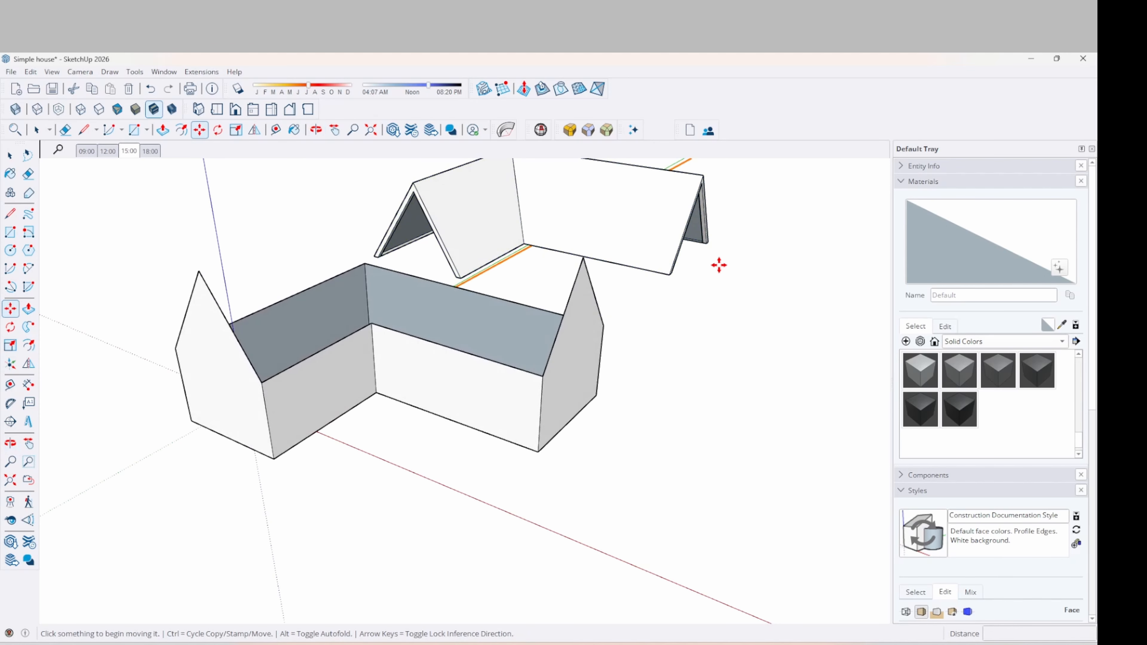
key(ctrl+z)
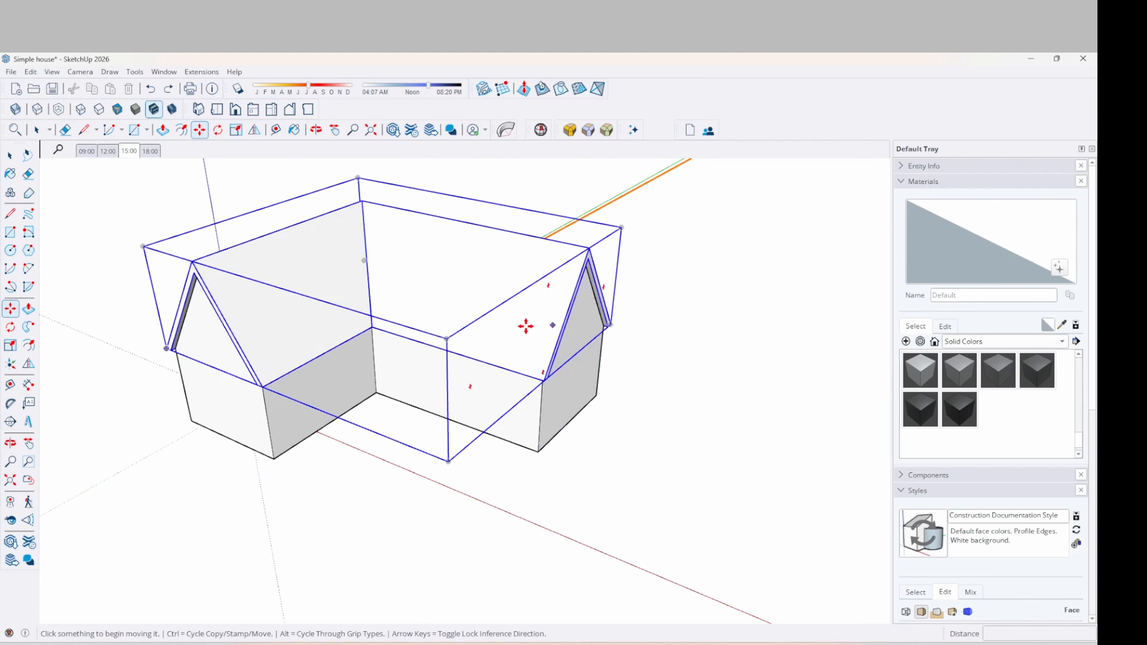
key(space)
middle_drag(517, 350, 289, 448)
scroll(300, 368, up, 5)
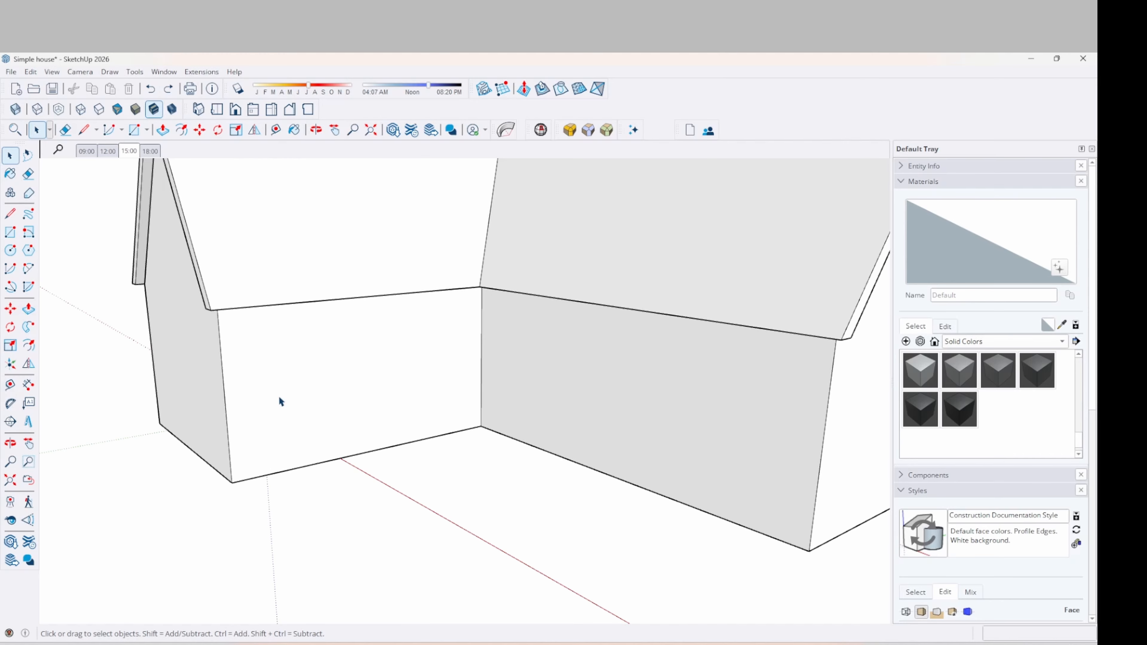
Draw a 1210 × 2110 mm door rectangle from the front wall's bottom-left corner
key(r)
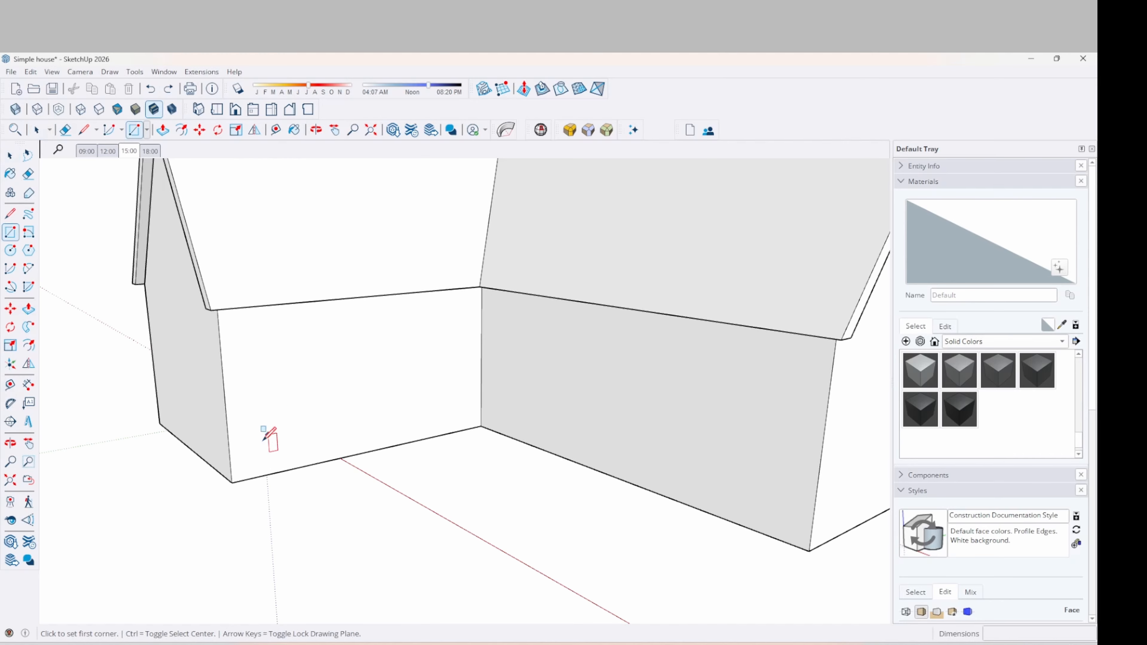
click(245, 471)
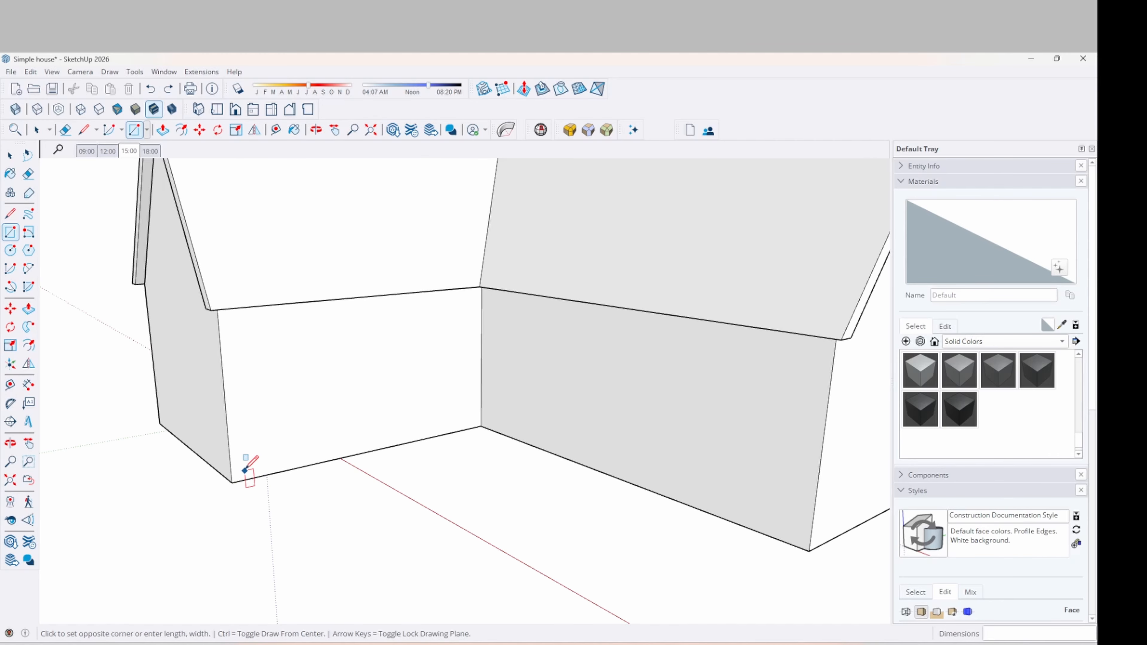
click(303, 335)
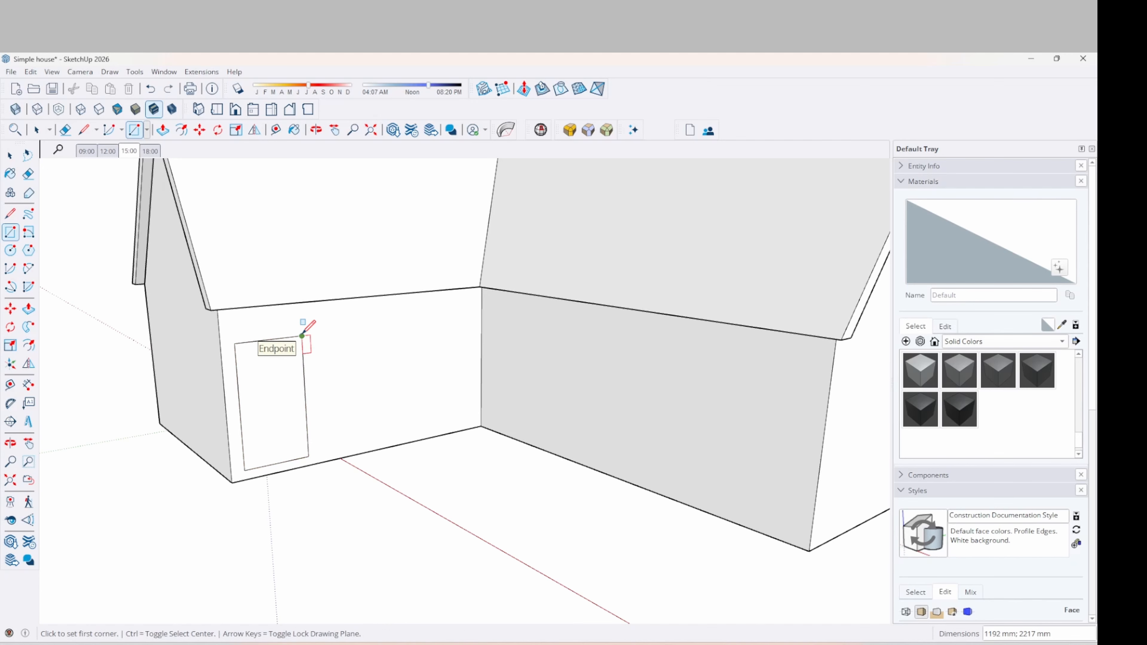
text(121)
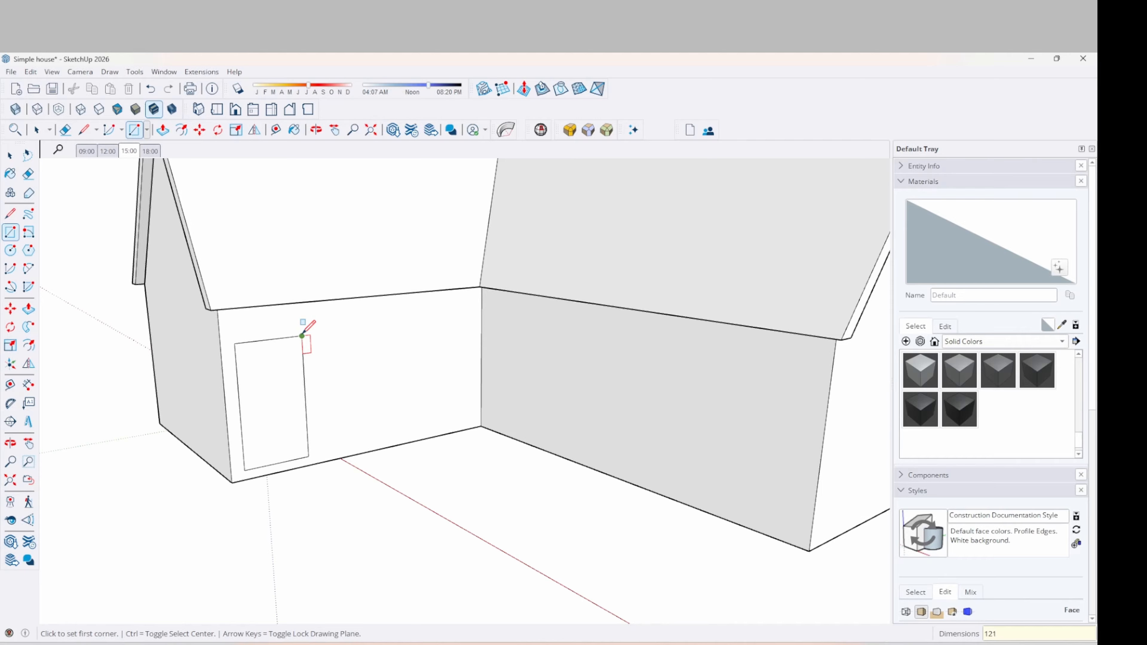
text(0;2110)
key(Return)
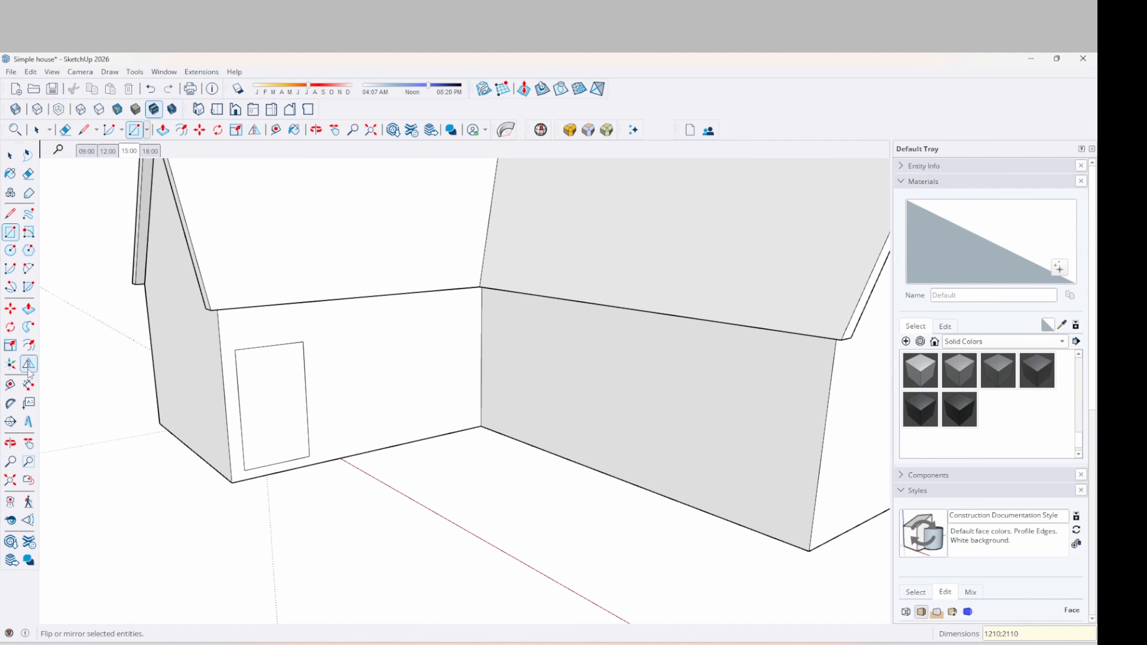
Offset the door rectangle's outline 60 mm inward to form the frame
click(10, 385)
click(244, 471)
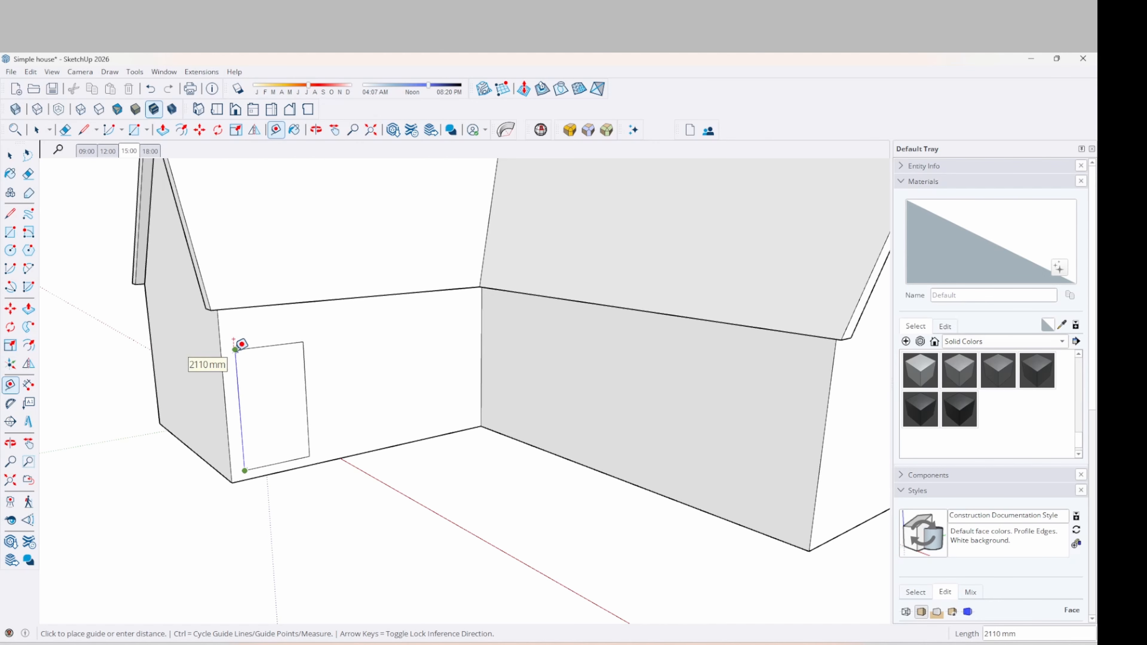
key(Escape)
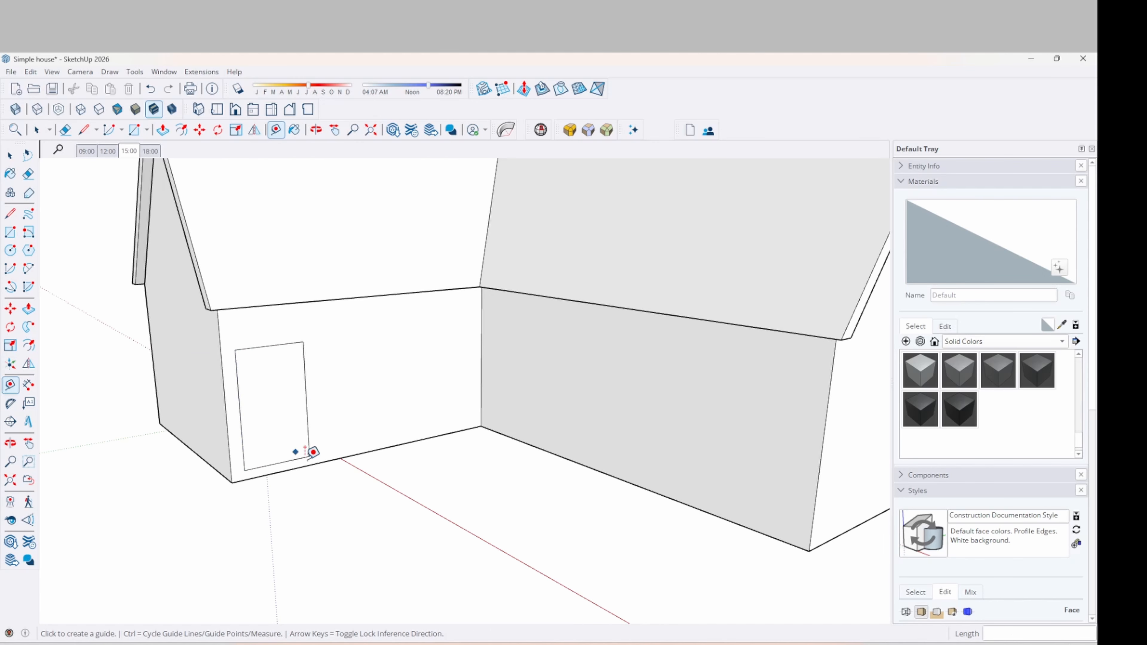
middle_drag(306, 466, 327, 475)
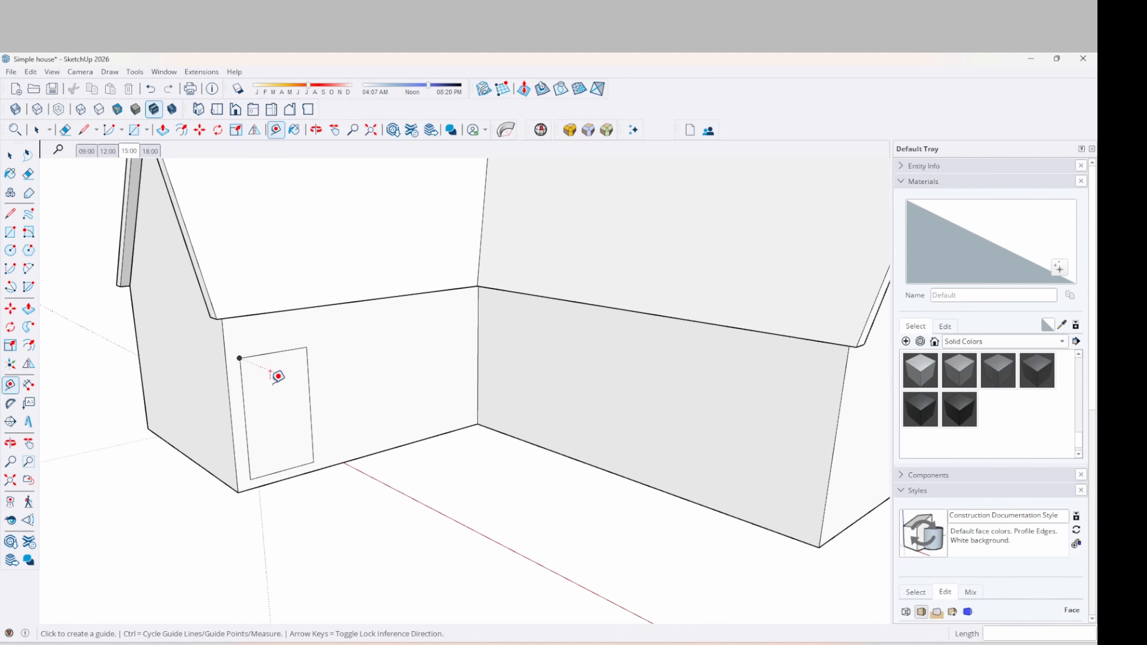
key(f)
scroll(274, 373, up, 1)
scroll(273, 373, up, 3)
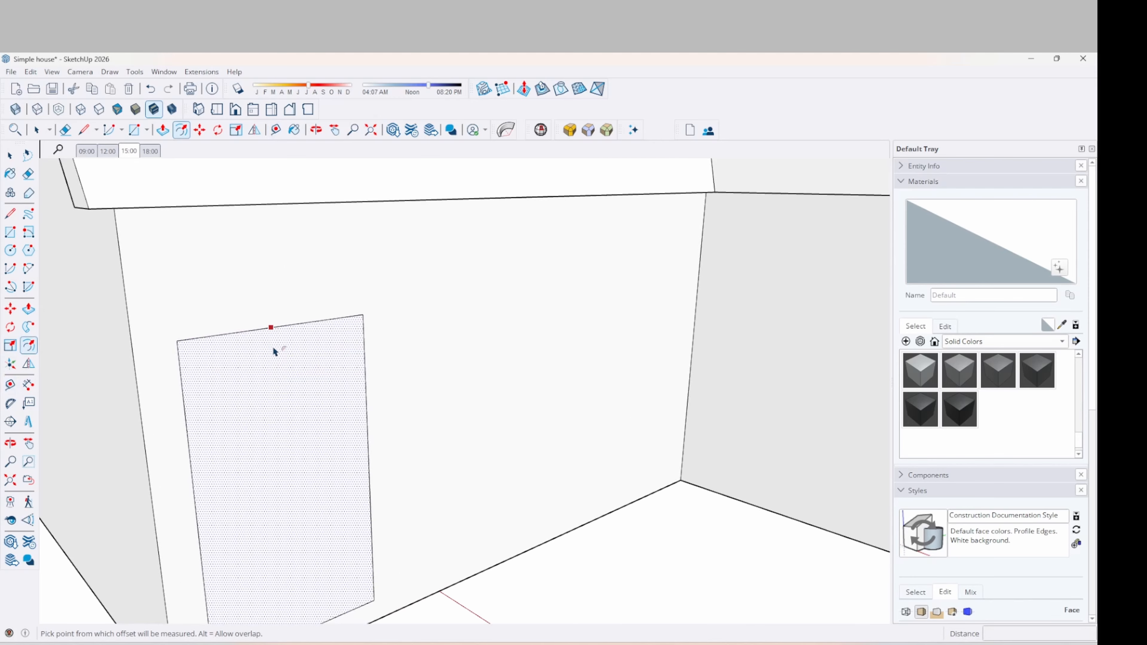
click(277, 347)
click(277, 347)
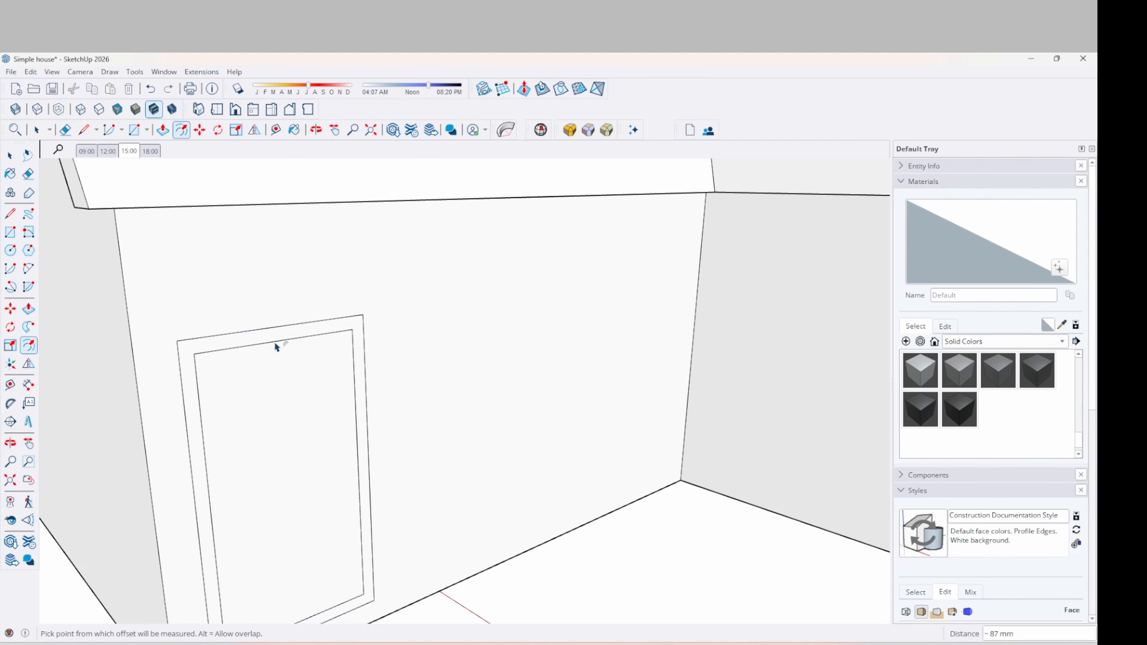
text(60)
key(Return)
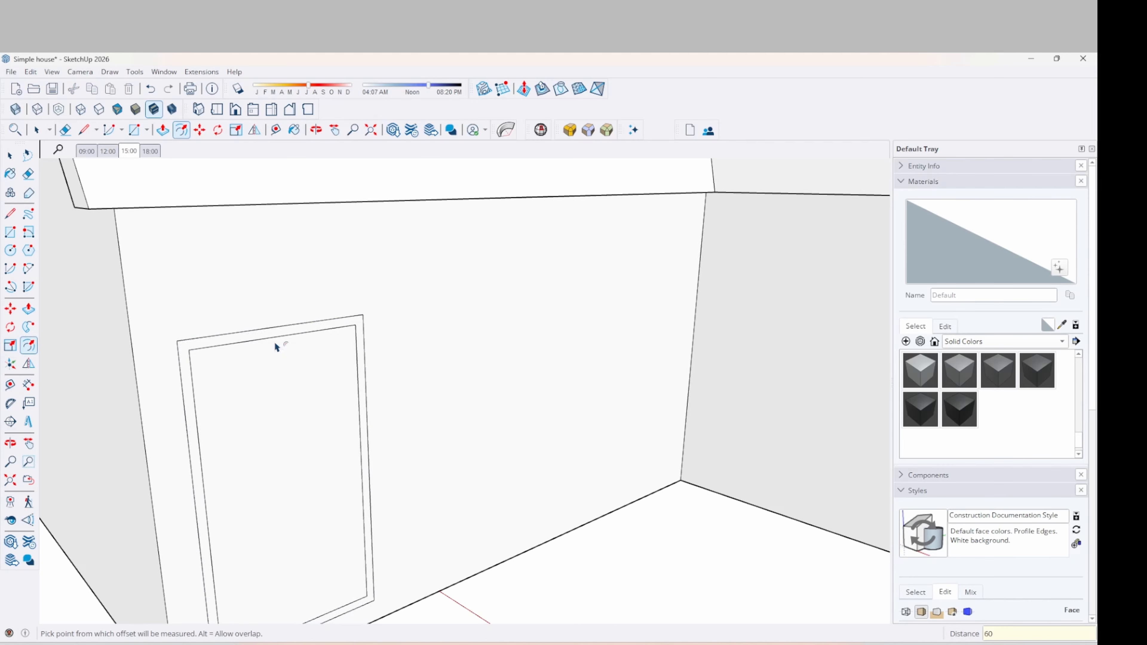
Push the door panel 247 mm into the wall
key(p)
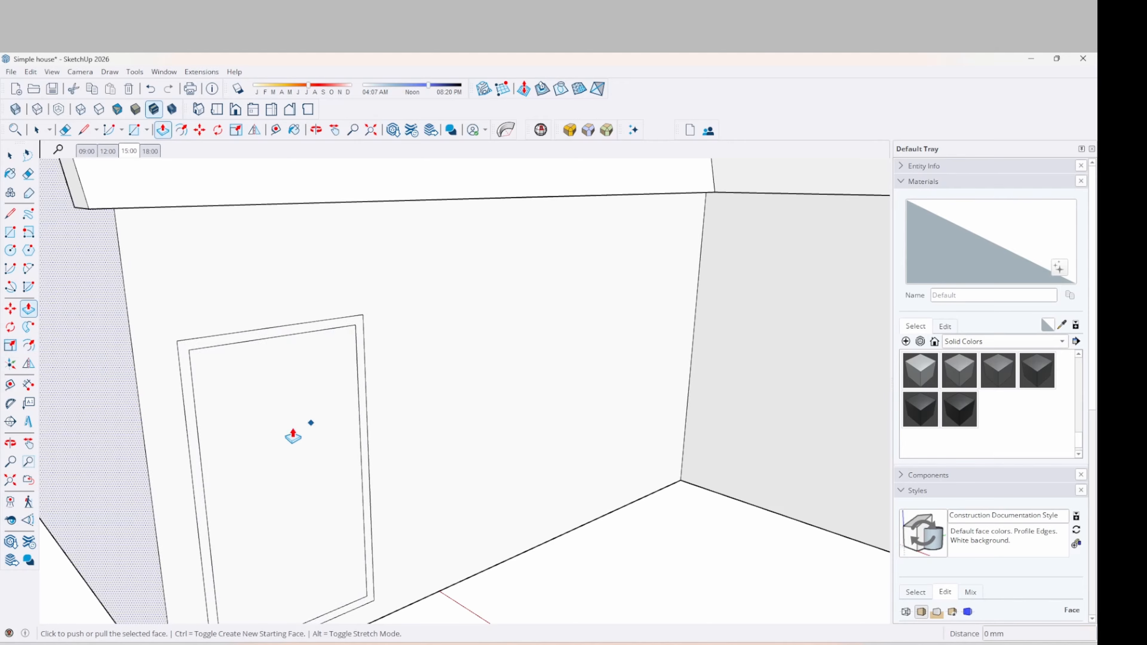
click(307, 439)
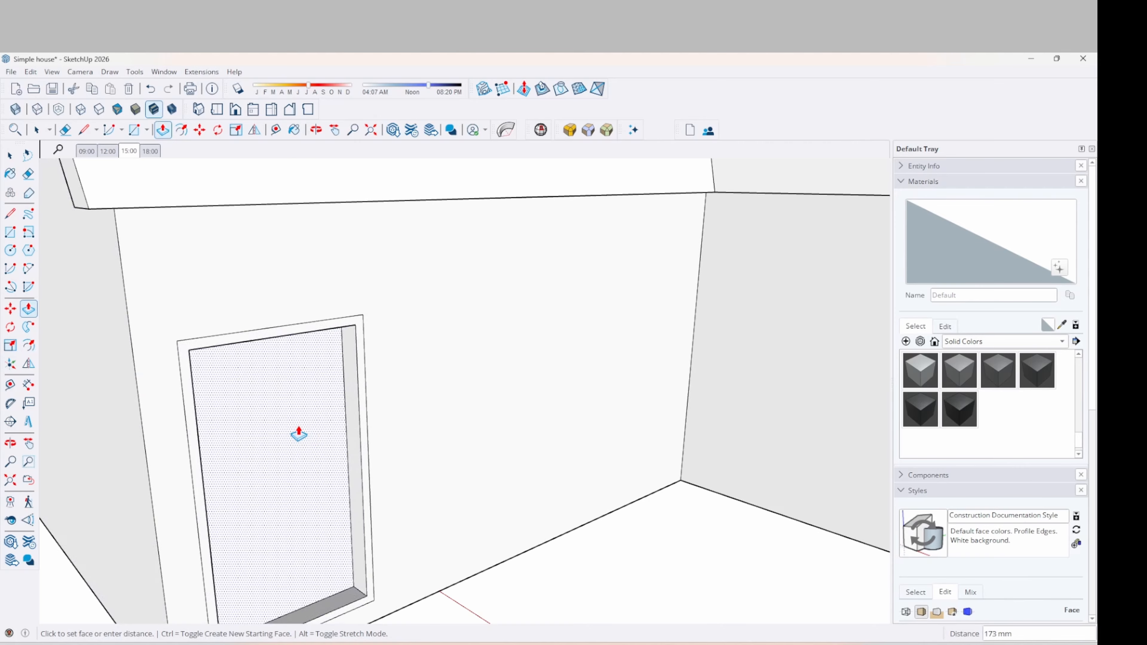
click(293, 433)
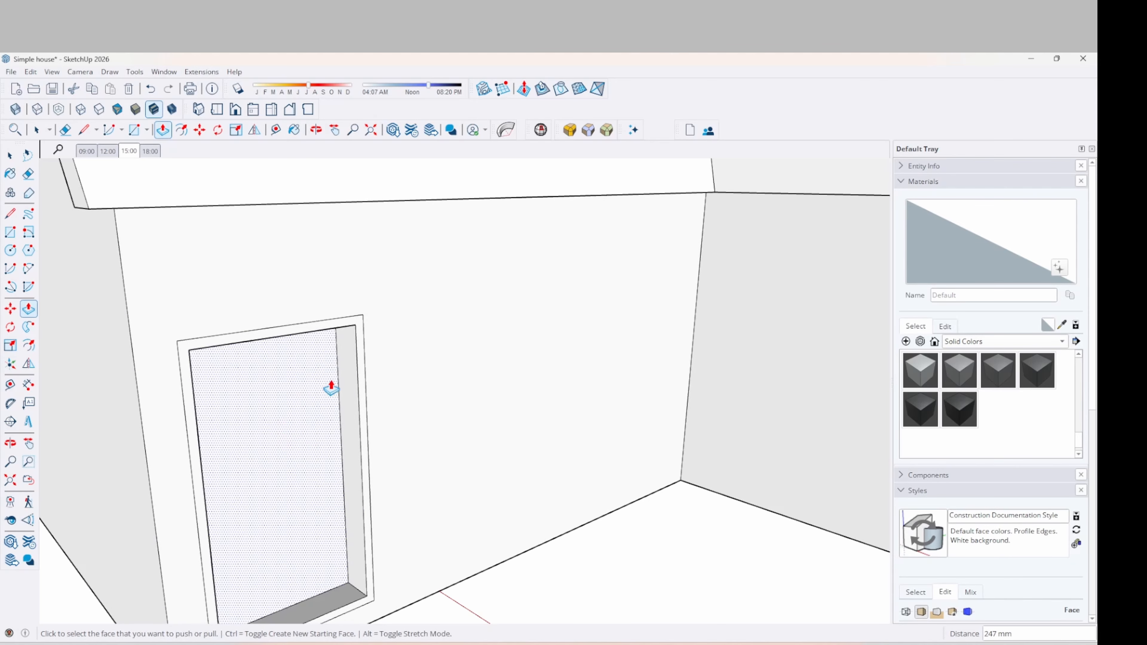
scroll(334, 357, down, 3)
scroll(320, 432, up, 2)
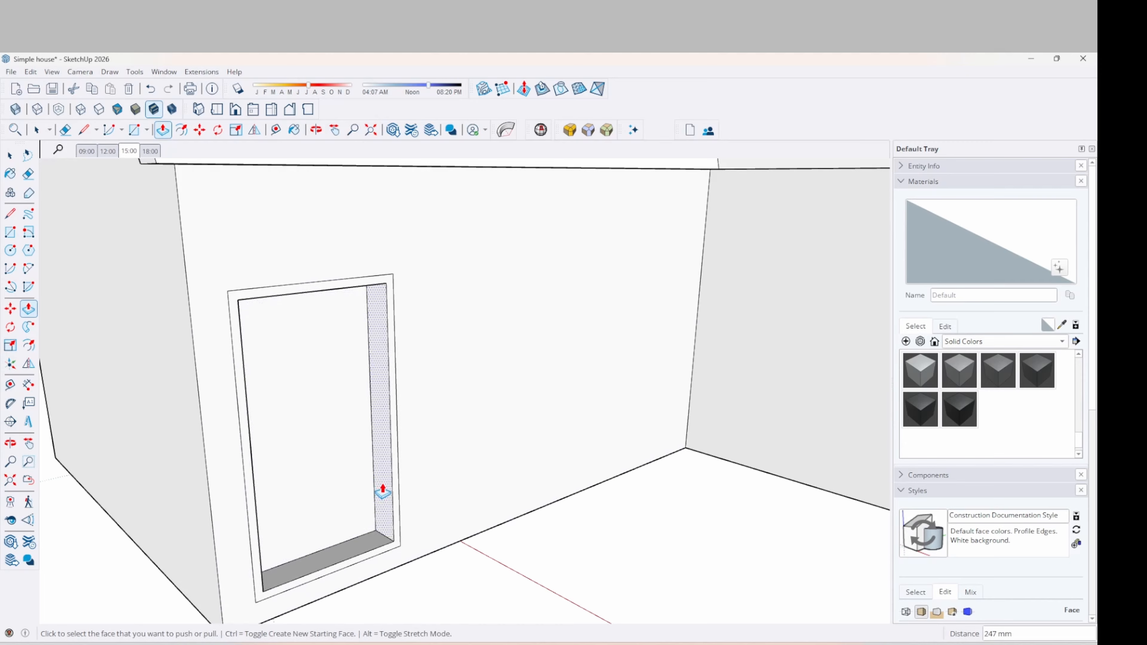
Pull the door frame about 64 mm outward and collapse the Materials and Styles panels
click(396, 513)
click(397, 514)
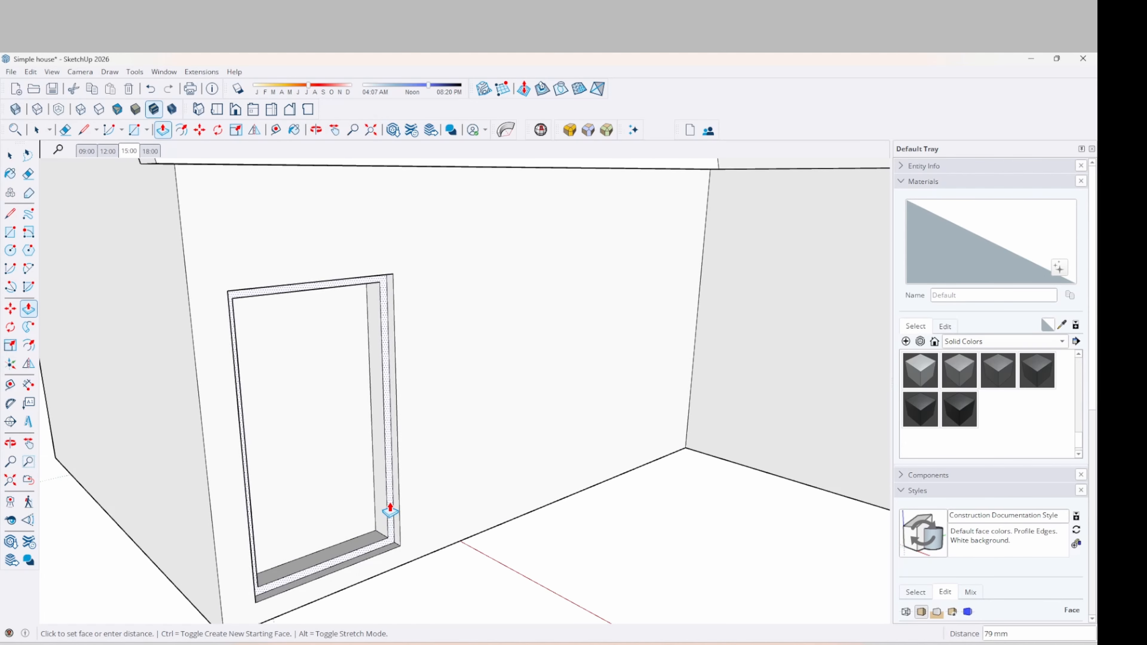
click(390, 512)
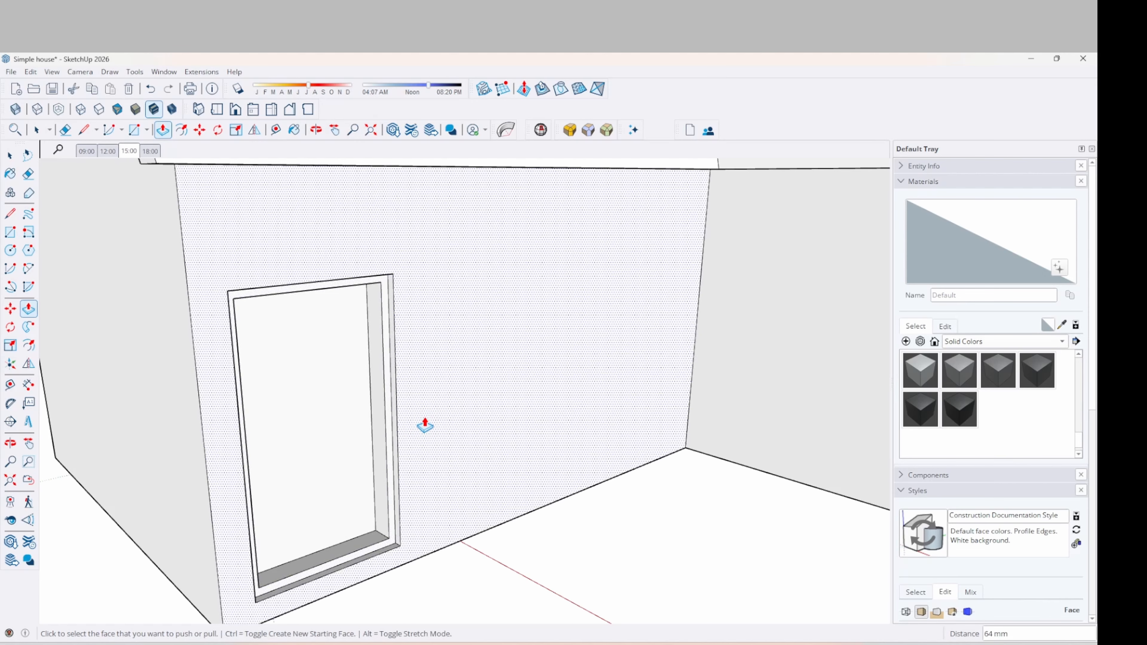
middle_drag(425, 422, 353, 392)
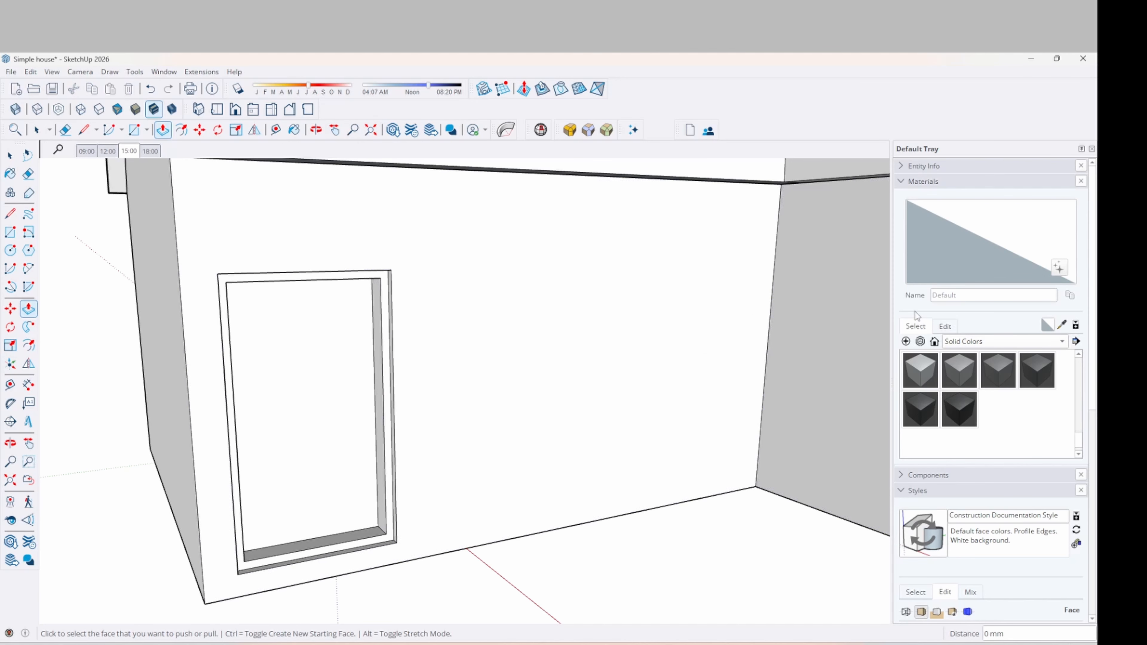
click(903, 183)
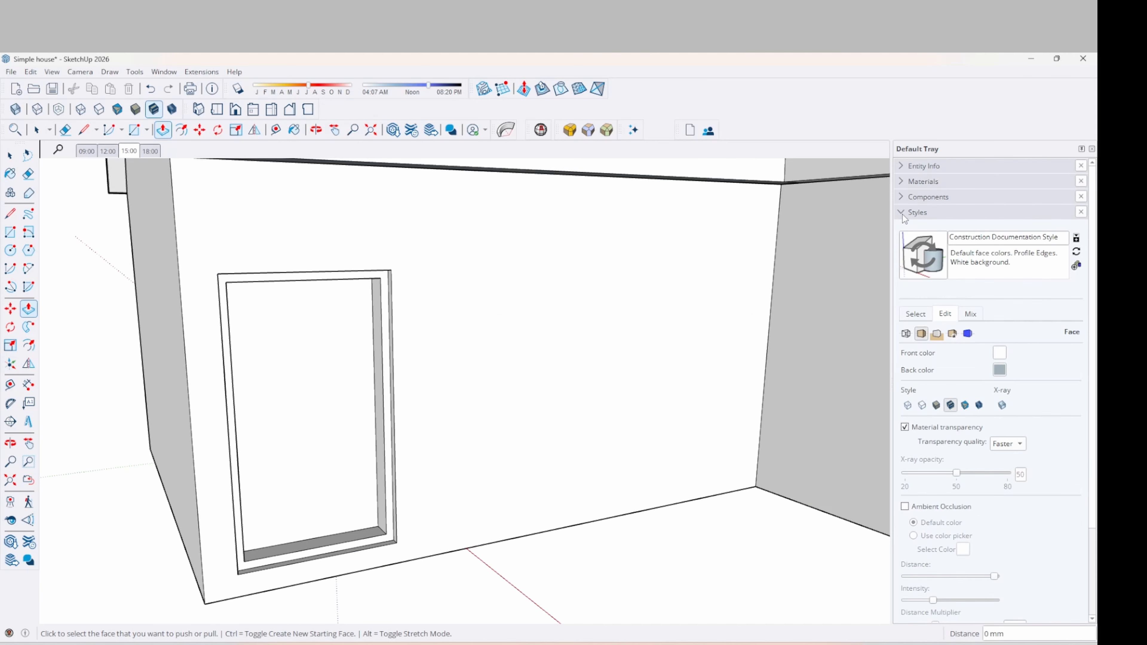
click(902, 213)
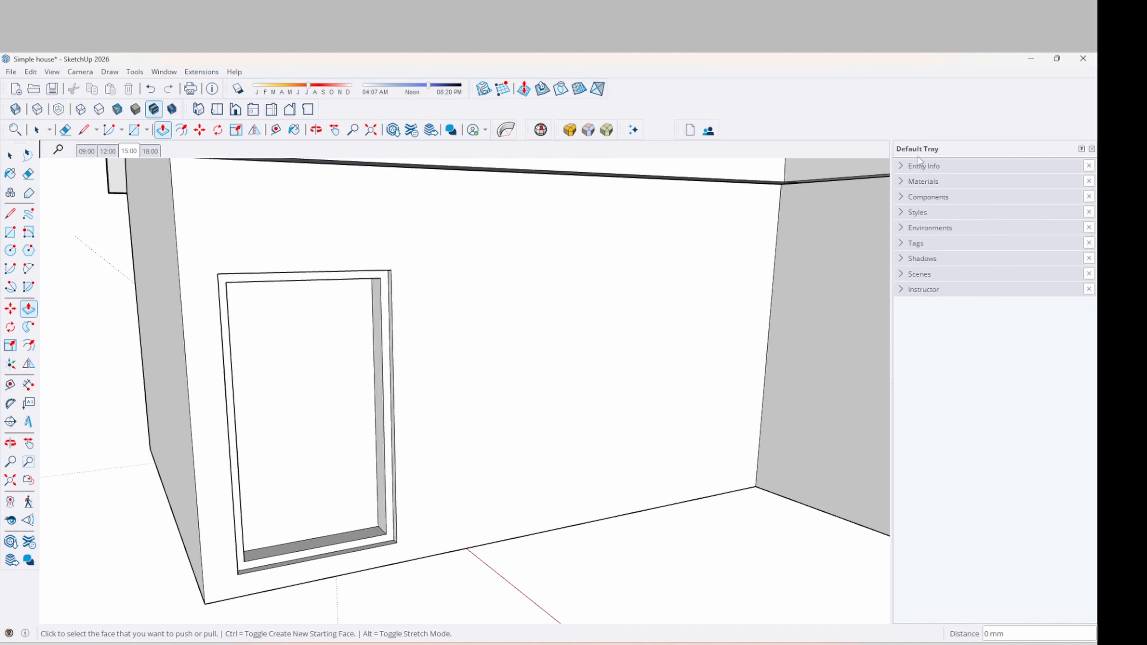
Open the Solid Colors material library and scroll down to the steel-grey swatches like M06_Steel_Smoke
key(ctrl)
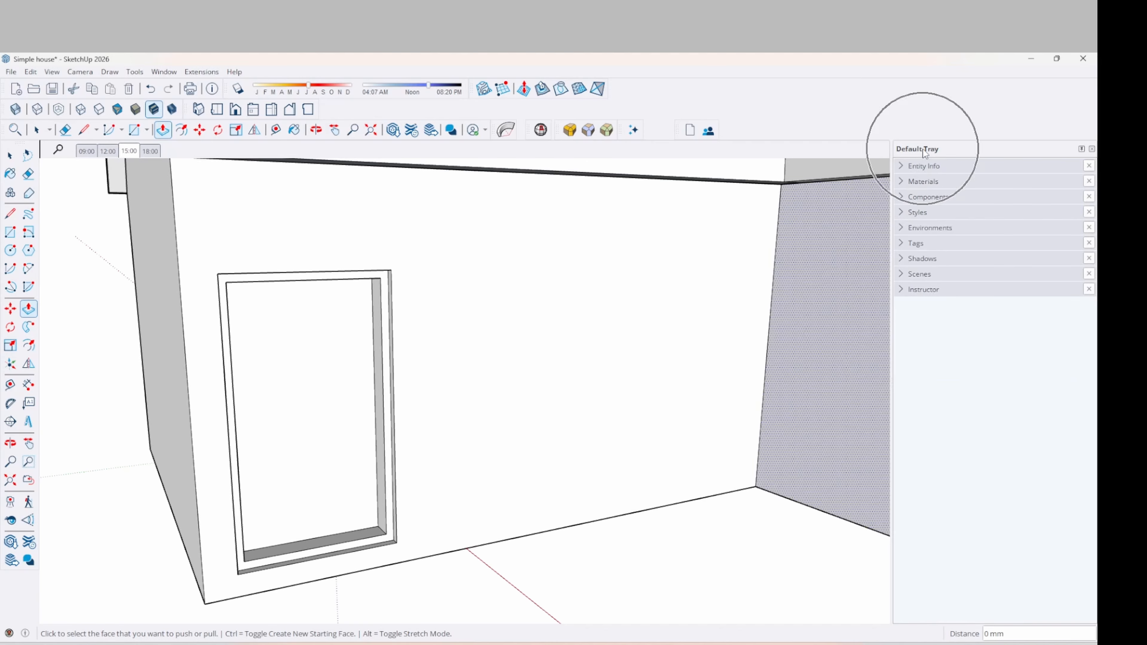
click(901, 181)
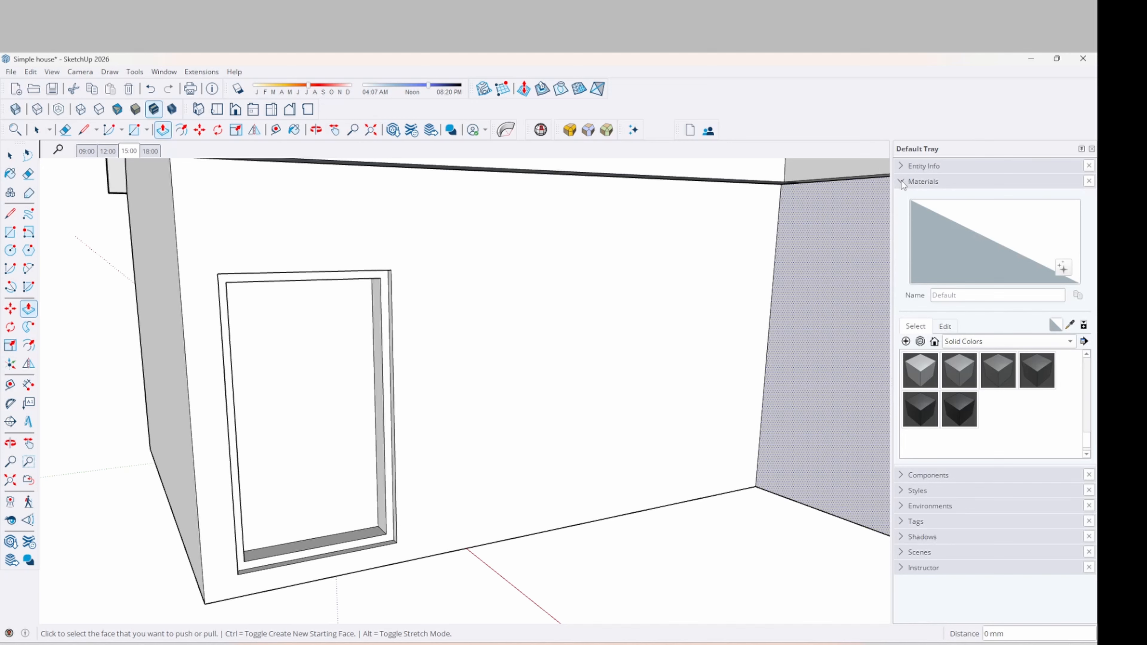
scroll(981, 405, down, 6)
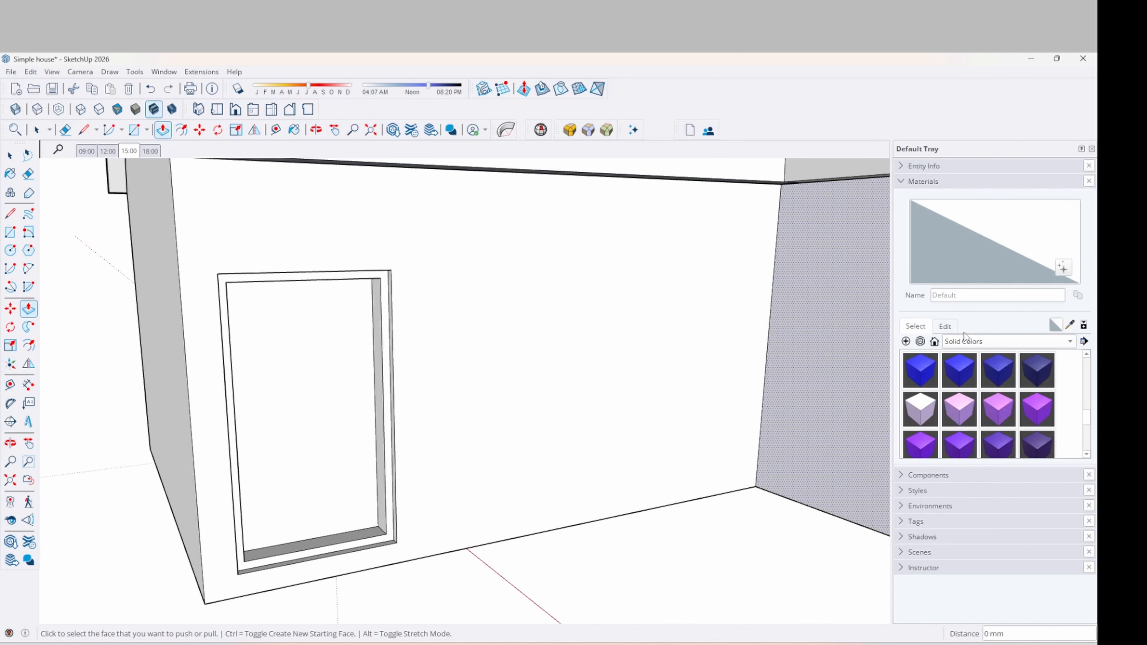
click(971, 342)
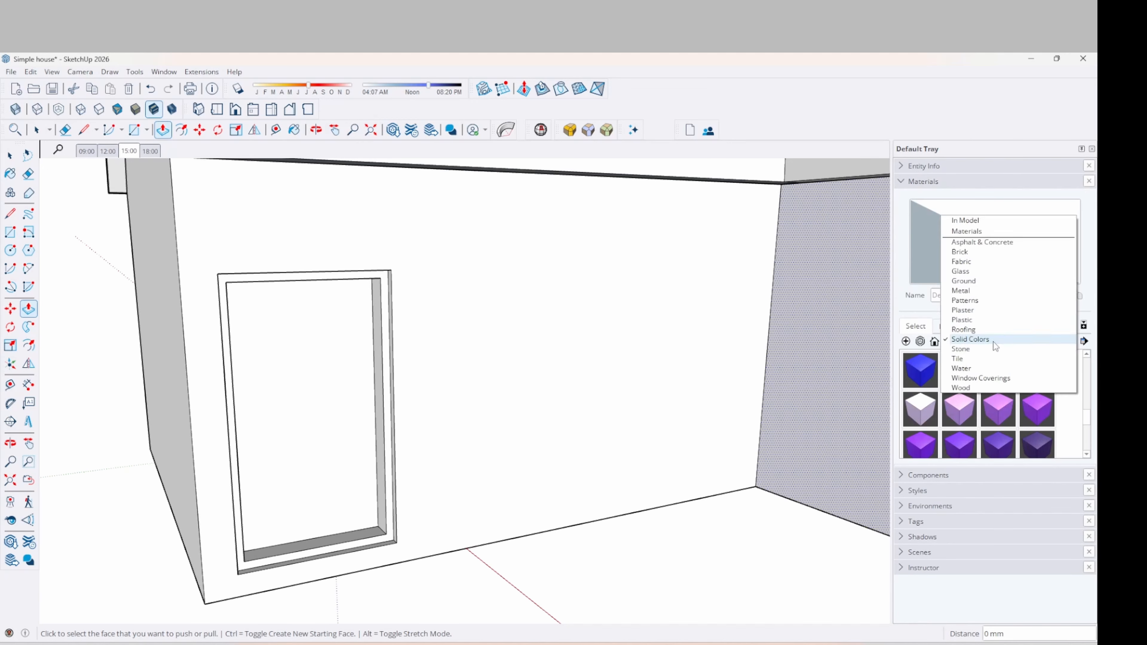
click(976, 340)
scroll(998, 400, down, 10)
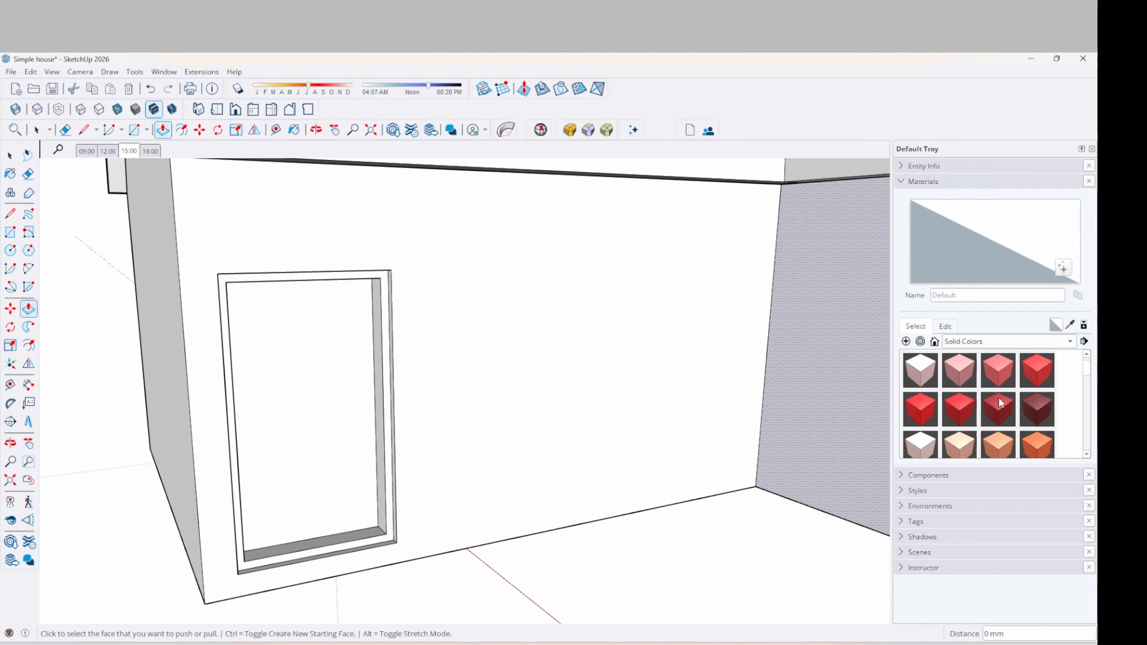
scroll(998, 400, down, 8)
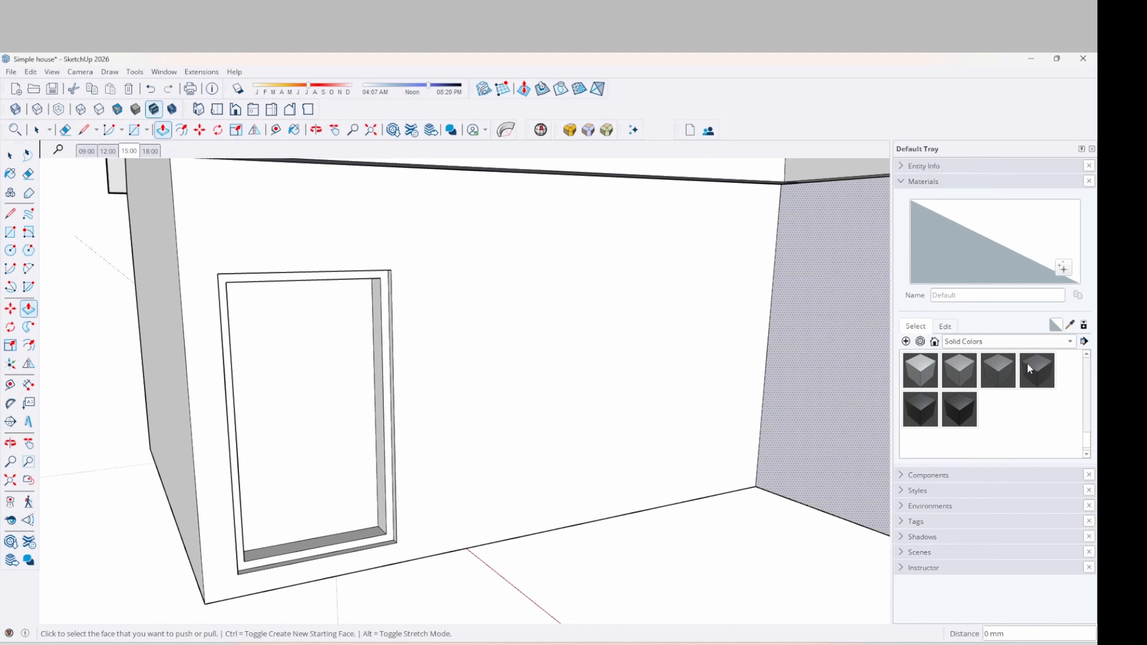
Pick M06_Steel_Smoke, undo a stray paint on the wall, and reselect the material
click(1003, 372)
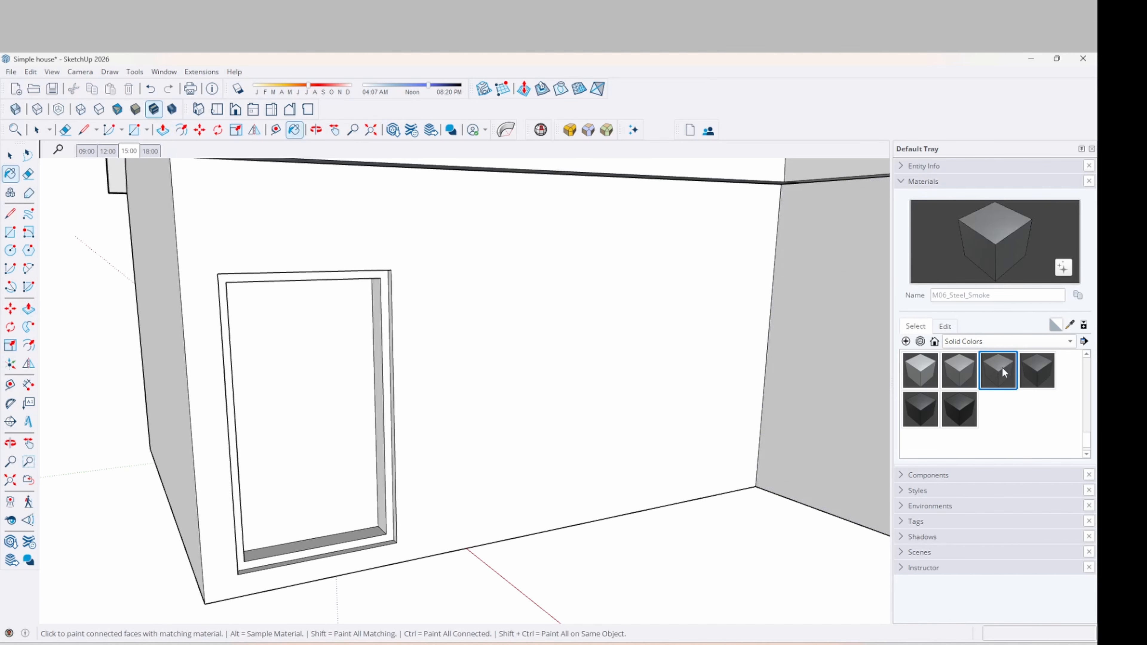
scroll(382, 537, up, 3)
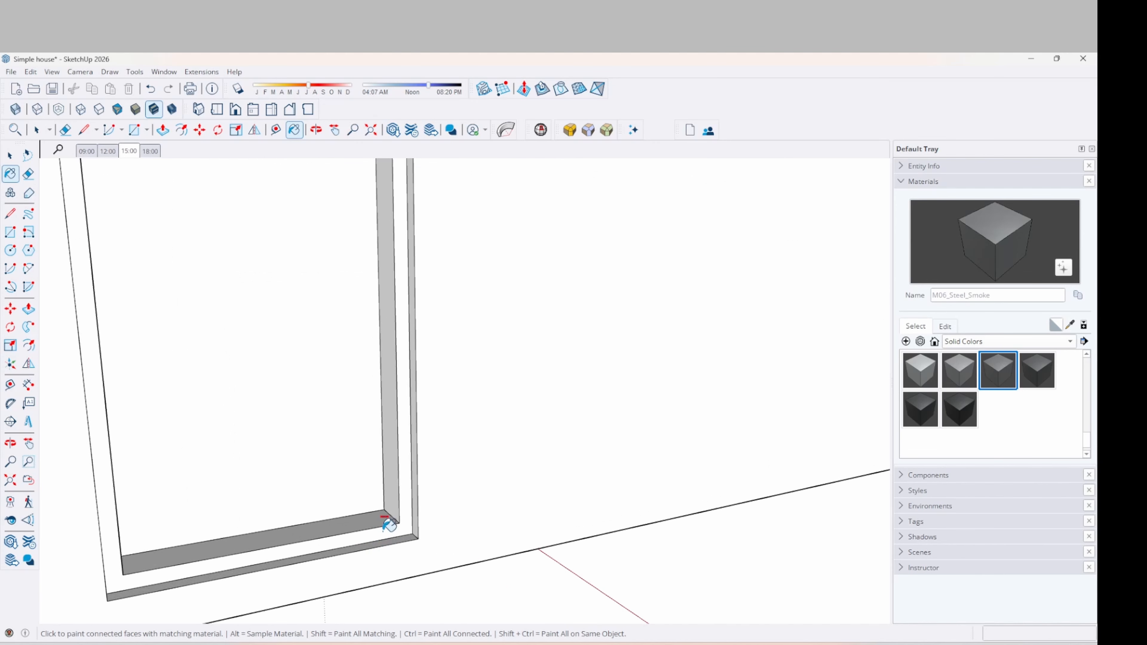
click(386, 523)
key(ctrl+z)
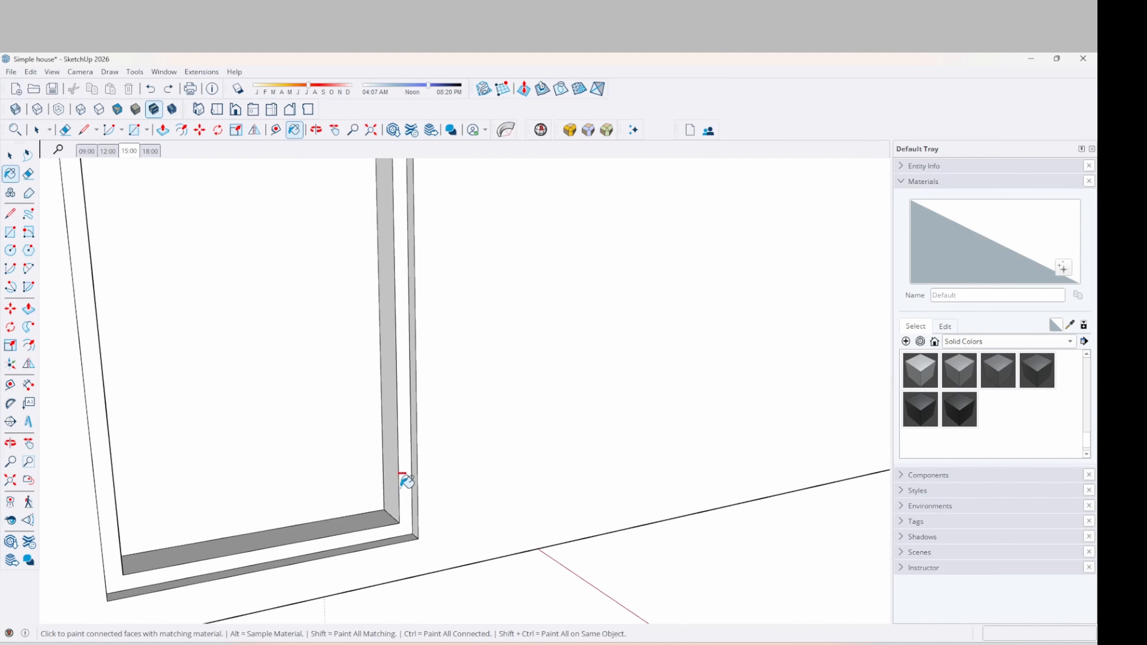
key(alt)
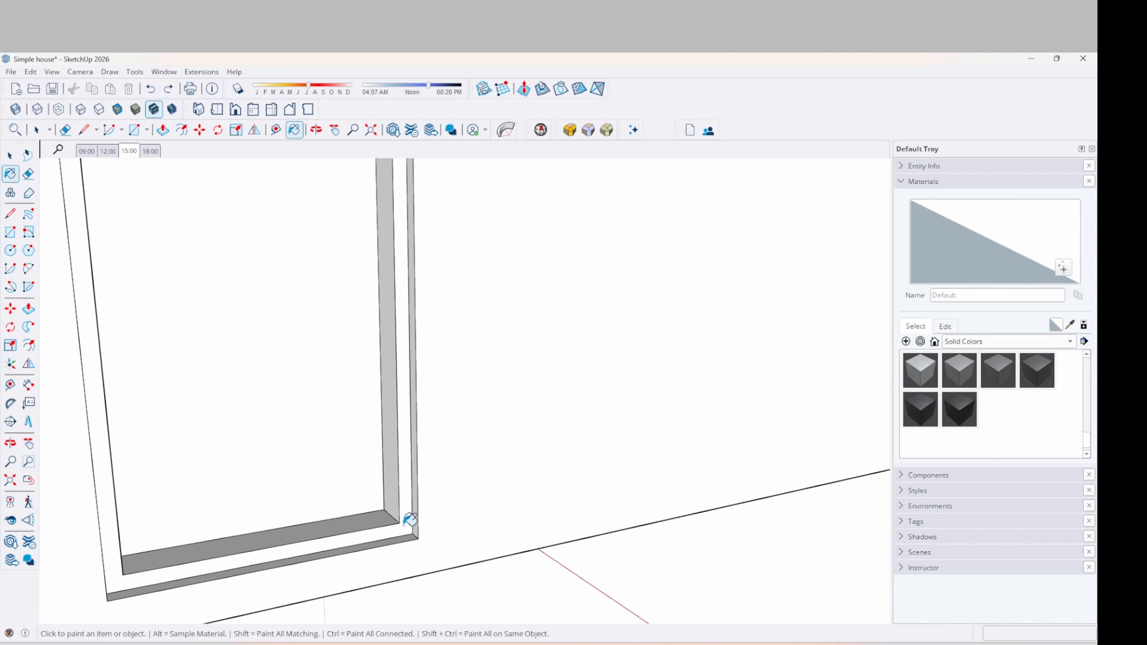
key(space)
click(406, 531)
key(b)
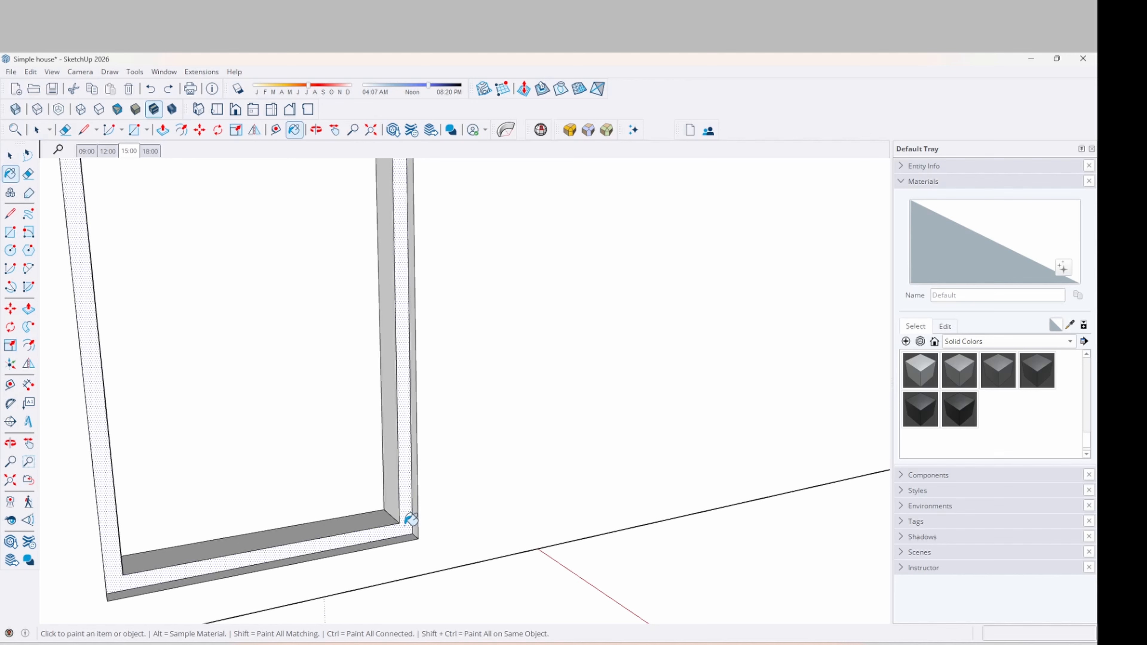
click(1004, 371)
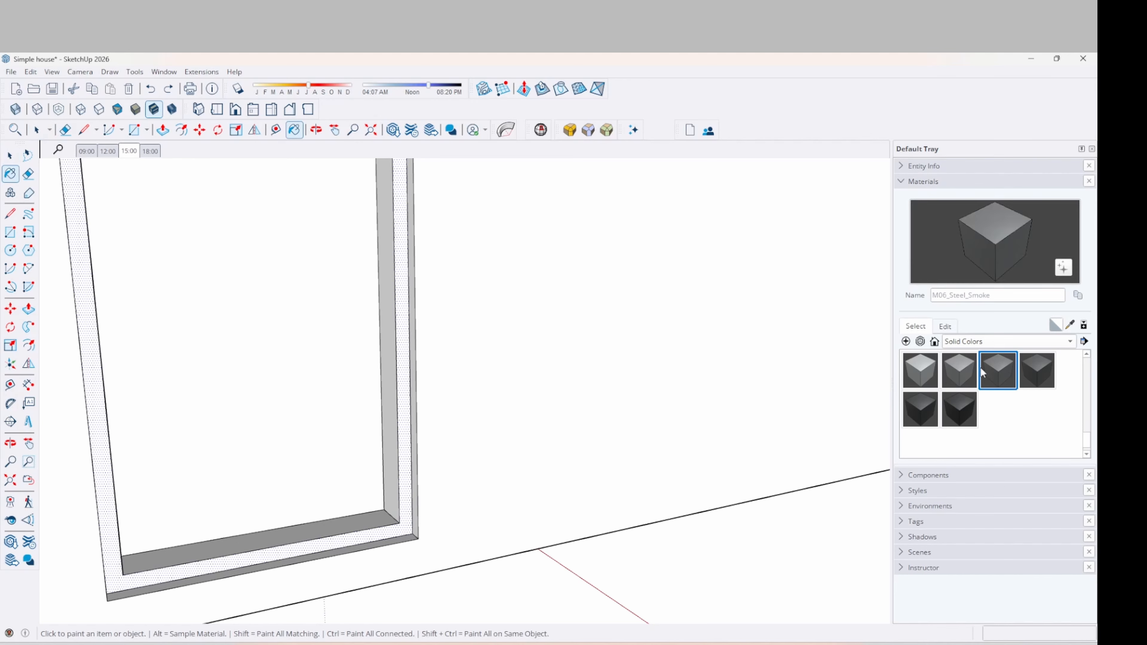
Paint the frame's front face and its right, bottom, left and top inner reveals M06_Steel_Smoke
click(409, 526)
click(396, 510)
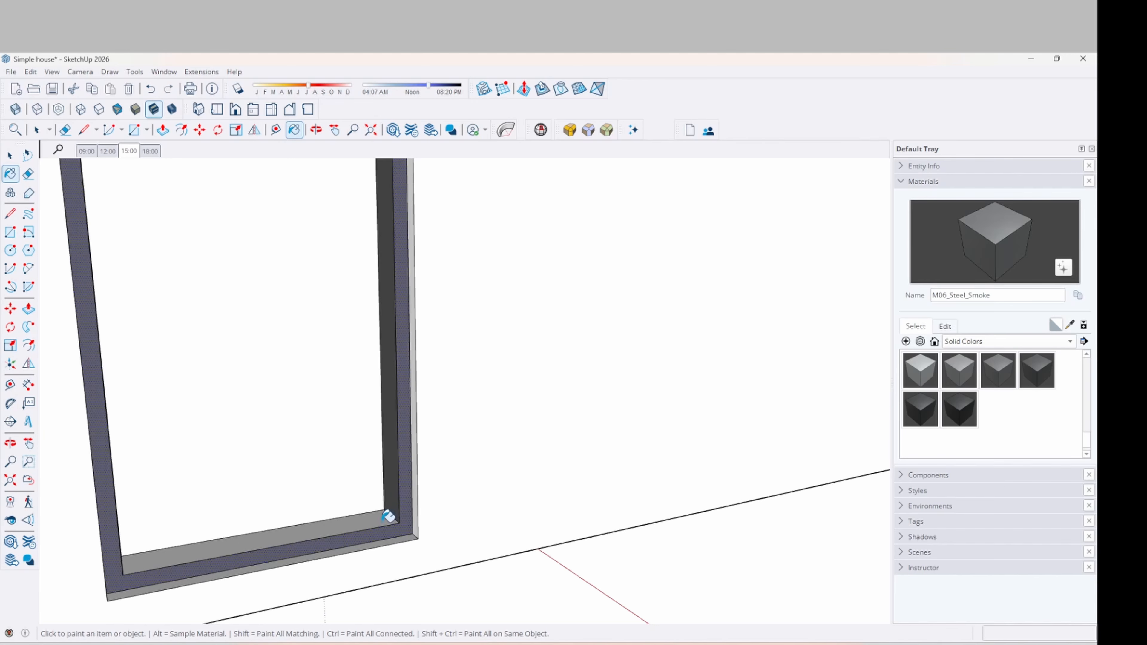
click(383, 524)
middle_drag(434, 511, 104, 508)
click(221, 437)
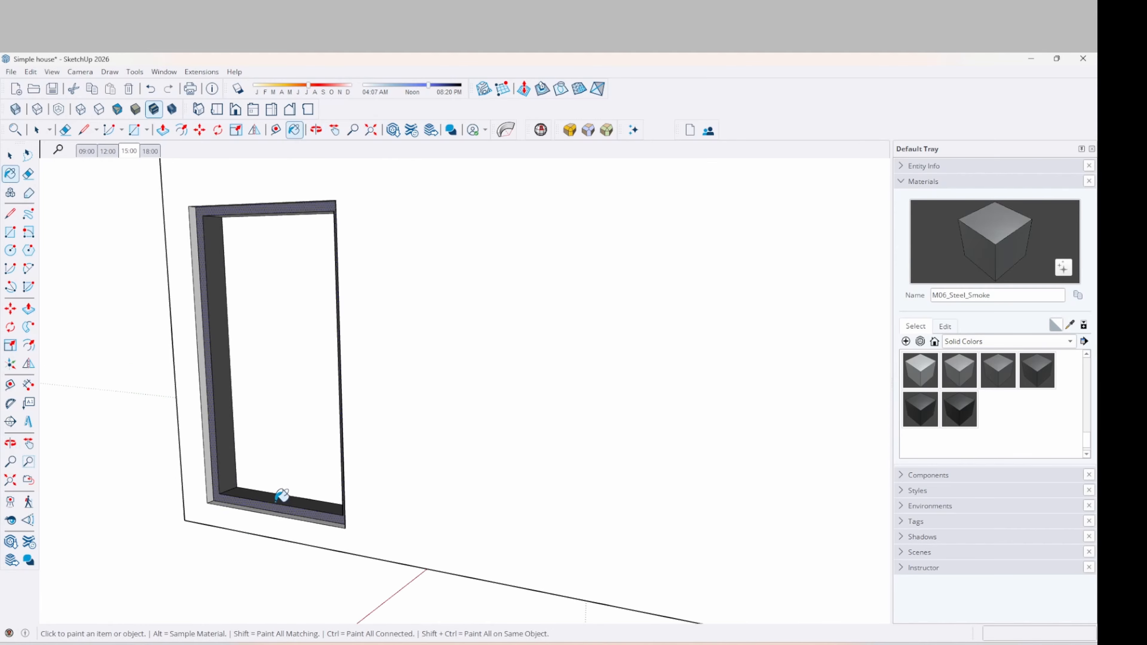
middle_drag(281, 494, 318, 210)
click(318, 210)
middle_drag(284, 245, 566, 477)
key(o)
drag(460, 424, 359, 429)
middle_drag(358, 430, 356, 430)
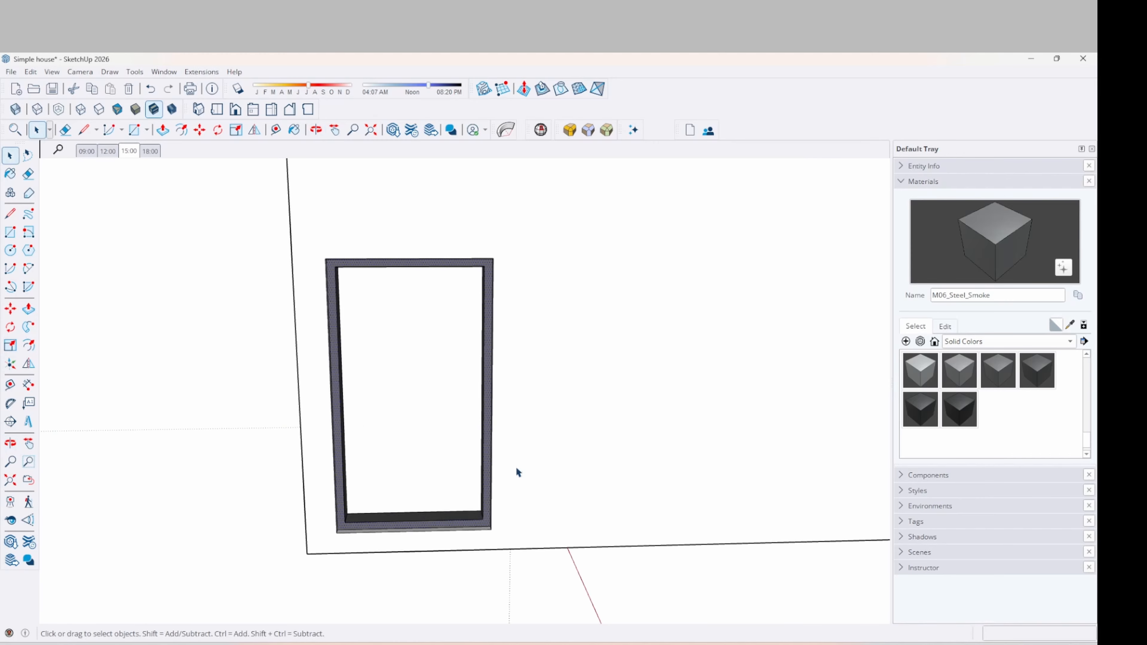
middle_drag(516, 467, 357, 319)
Box-select the steel frame with its glass pane and orbit to face the wall holding it
scroll(481, 472, down, 3)
drag(333, 299, 501, 533)
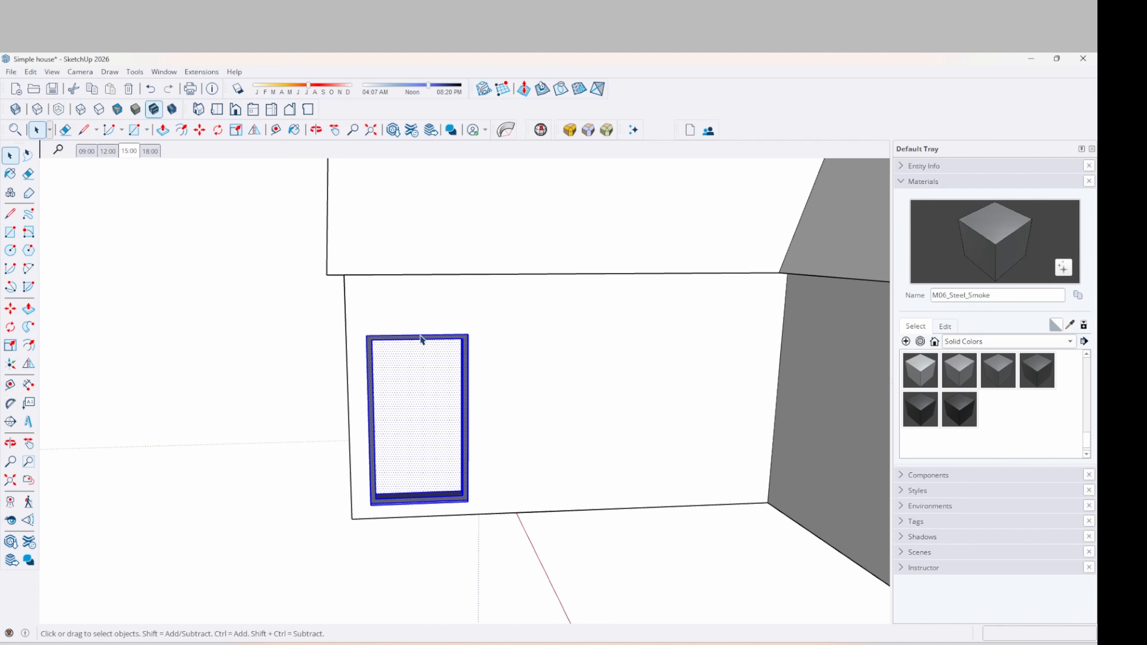
middle_drag(315, 314, 617, 325)
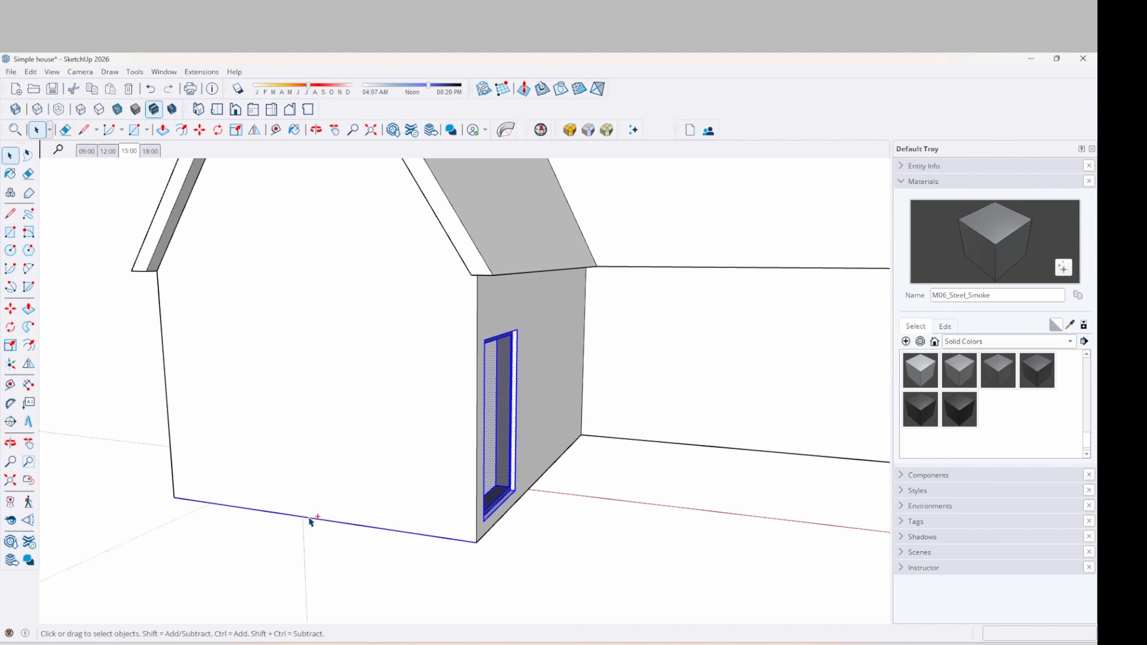
middle_drag(309, 522, 323, 485)
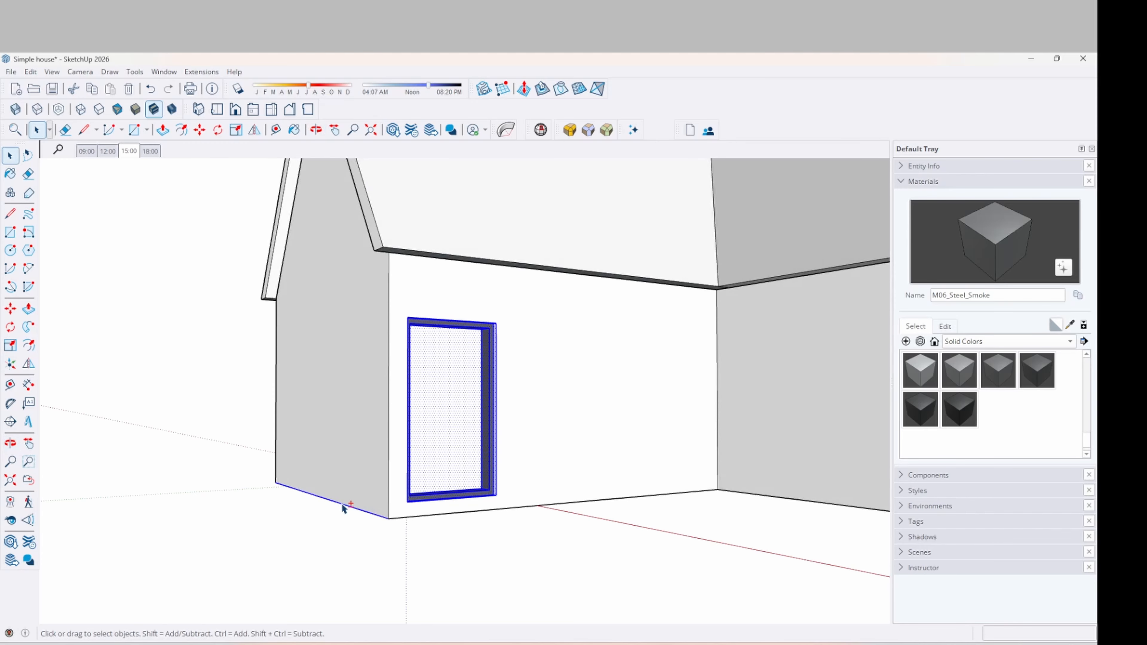
middle_drag(386, 523, 403, 405)
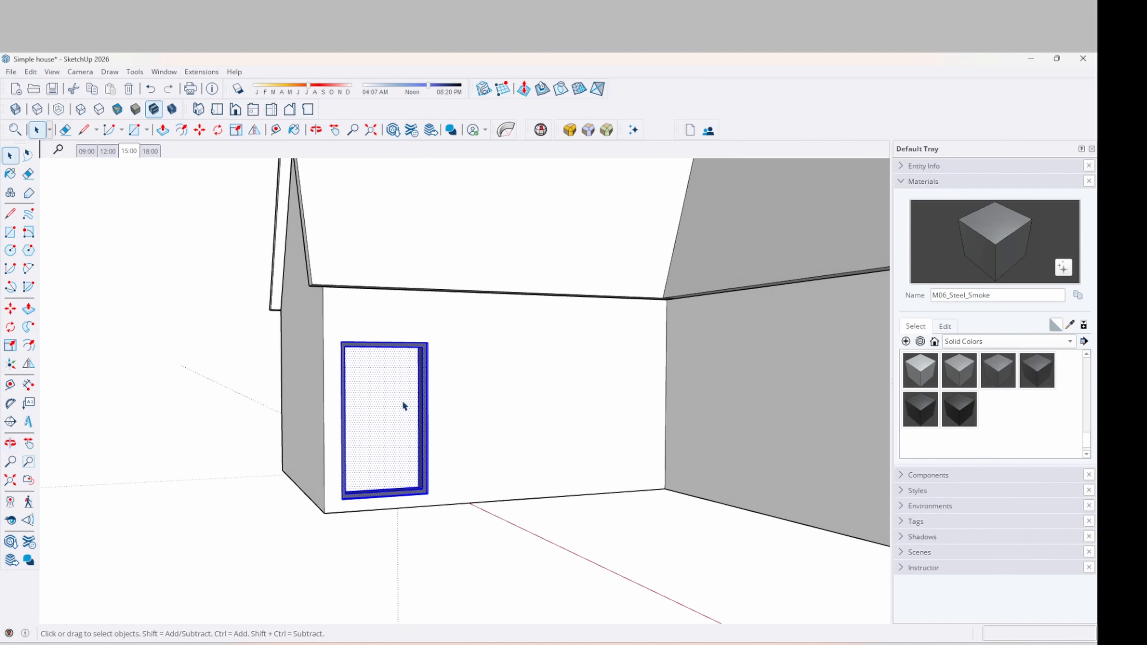
Make the selected frame and glass a component with definition 1210x2110, glued to Any
right_click(381, 393)
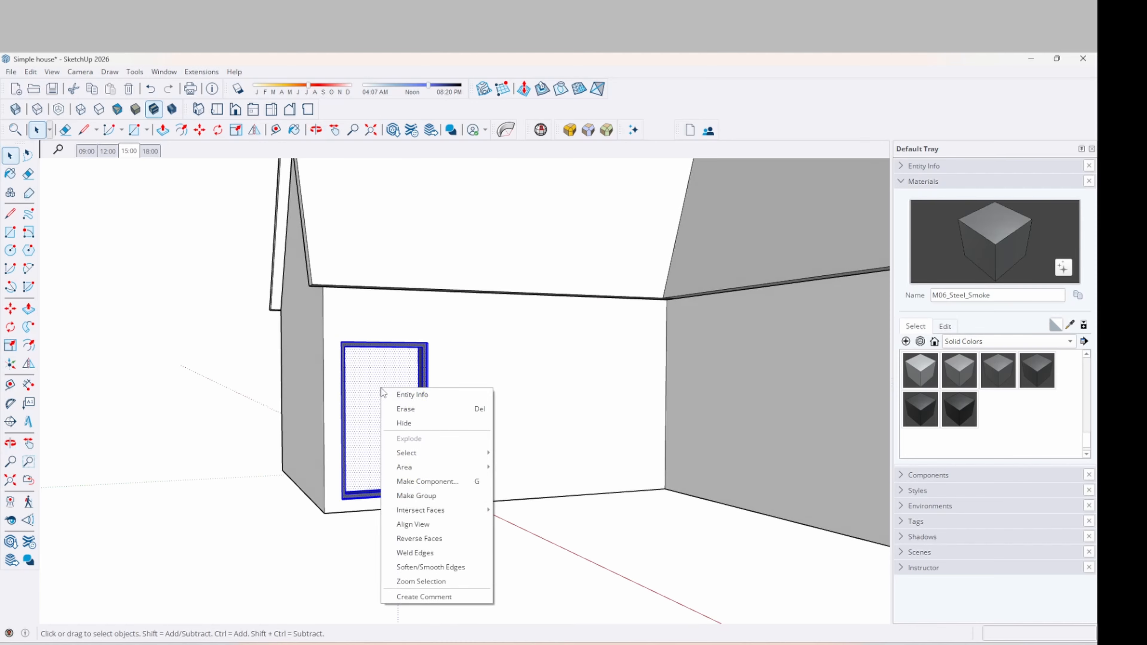
click(428, 483)
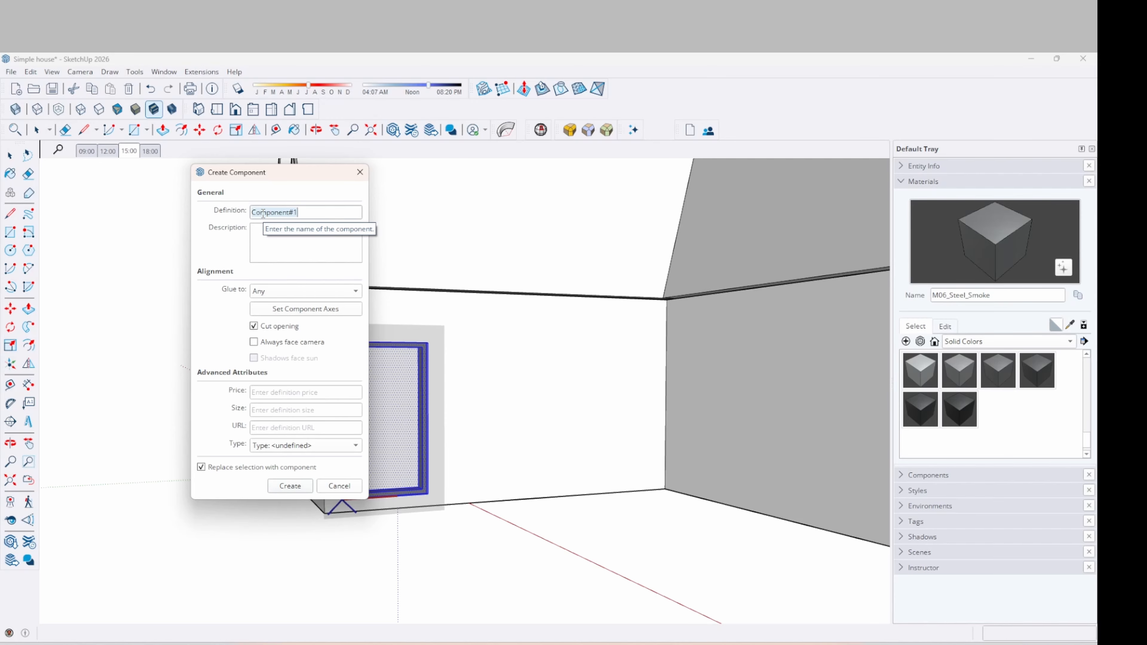
text(21)
text(12)
text(10)
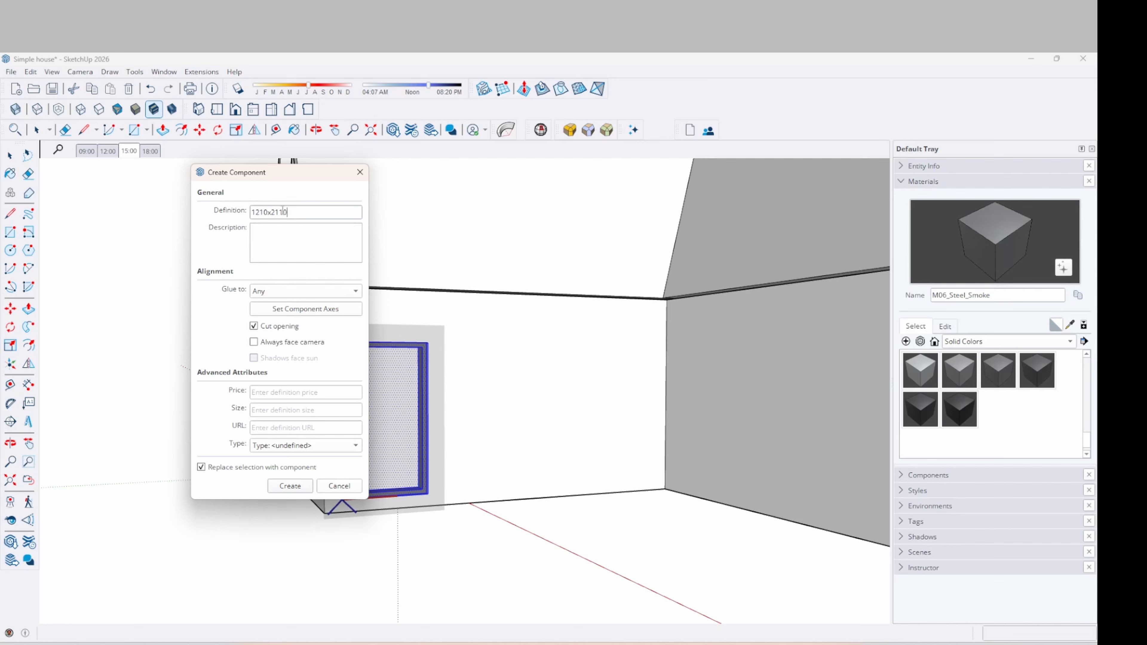
click(273, 291)
click(271, 289)
click(290, 486)
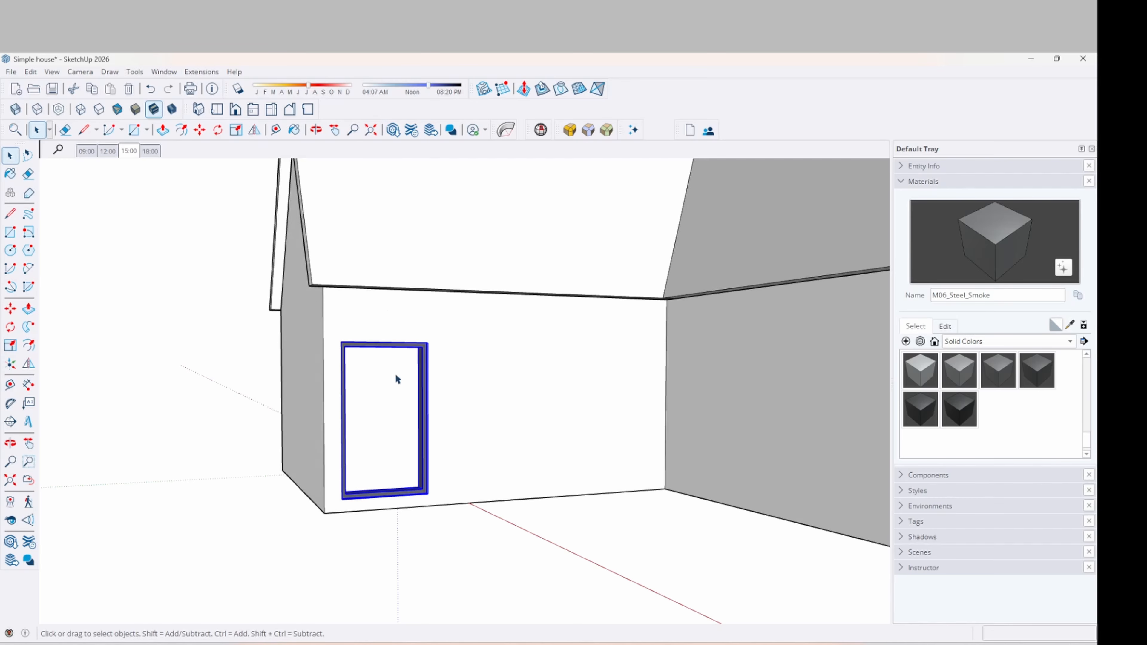
Swap the tray from Materials to Components and show the In Model list containing 1210x2110
mouse_move(391, 438)
middle_down()
mouse_move(322, 433)
mouse_move(383, 451)
mouse_move(395, 441)
middle_up()
scroll(370, 397, down, 2)
scroll(463, 468, up, 2)
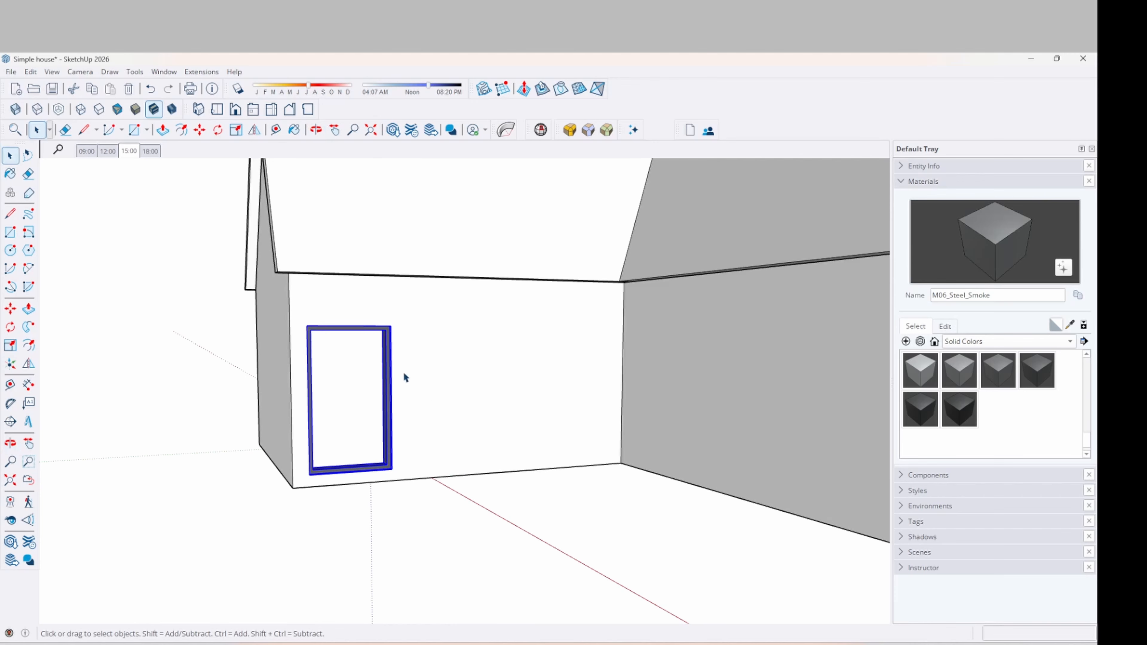
key(m)
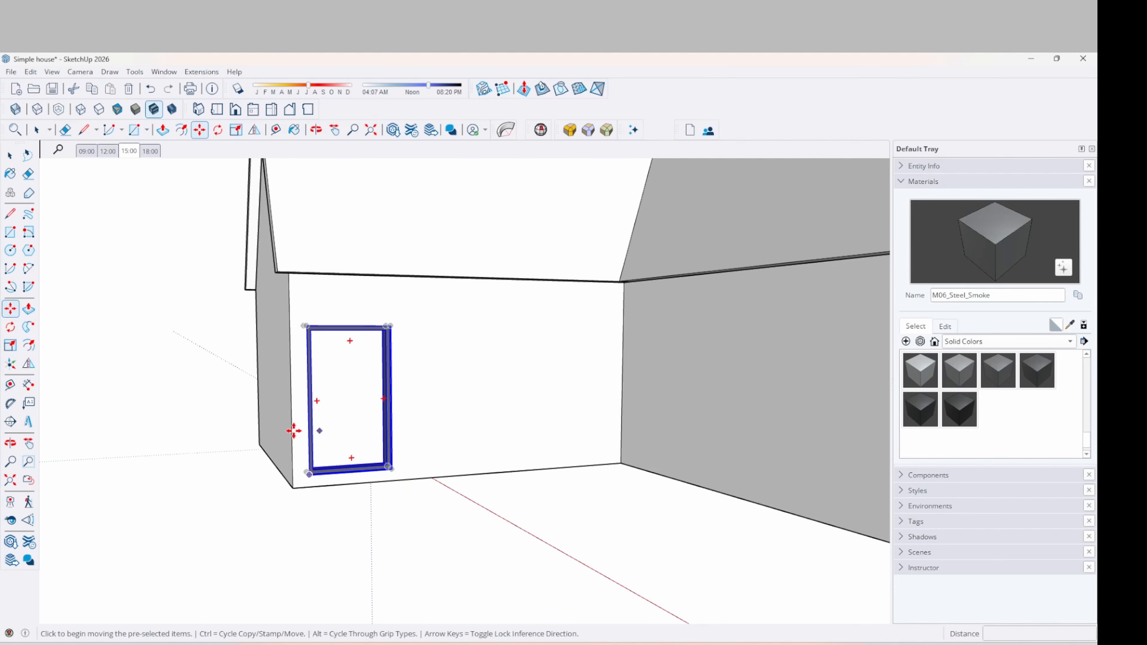
scroll(261, 428, down, 2)
key(Escape)
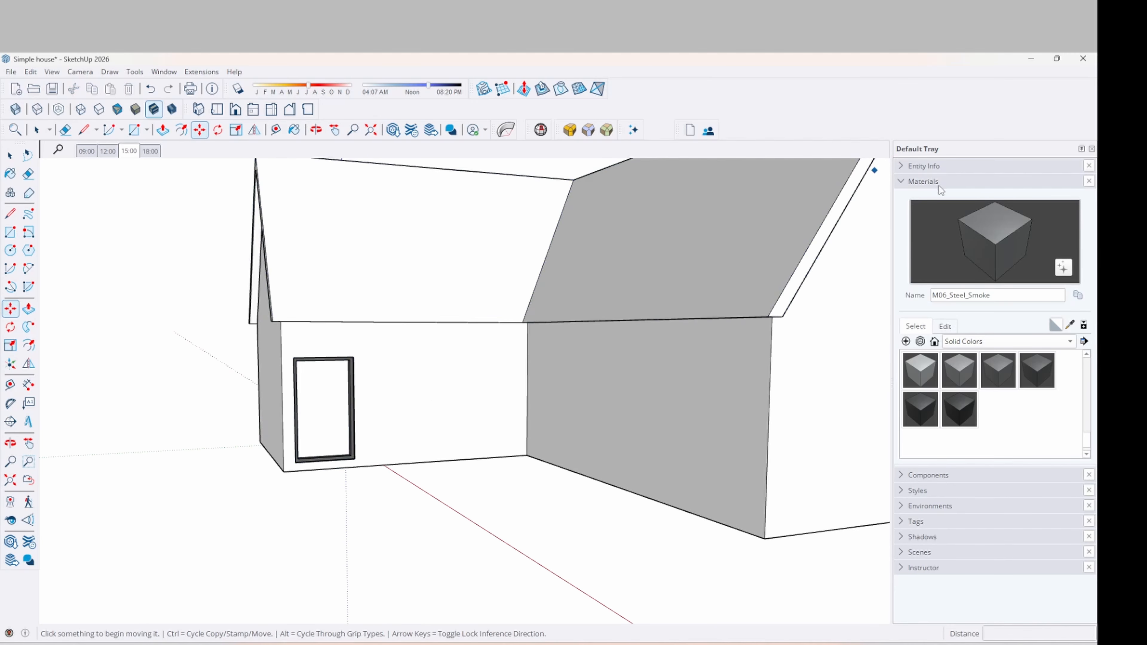
click(904, 182)
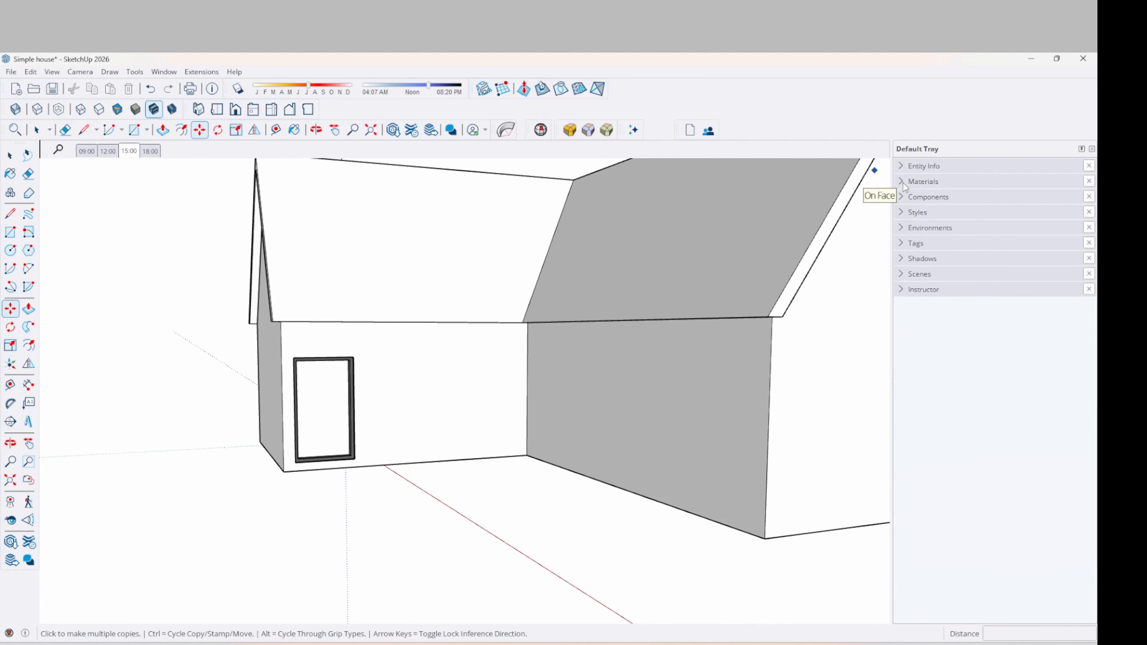
click(905, 197)
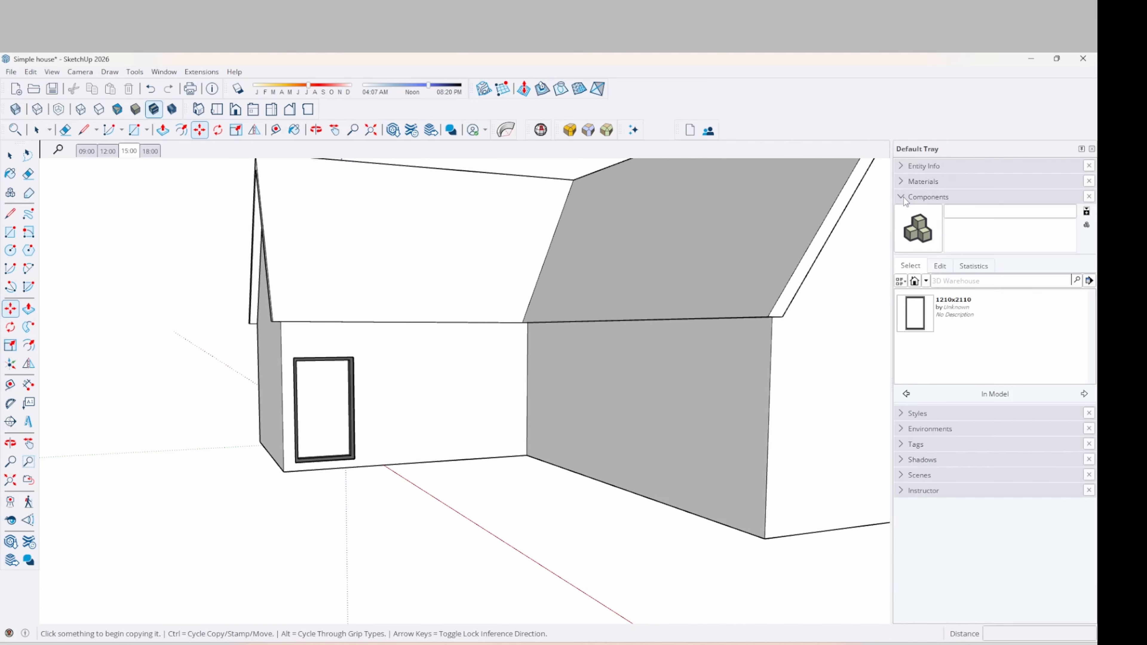
click(914, 282)
Place a second 1210x2110 door on the front wall beside the first
click(927, 315)
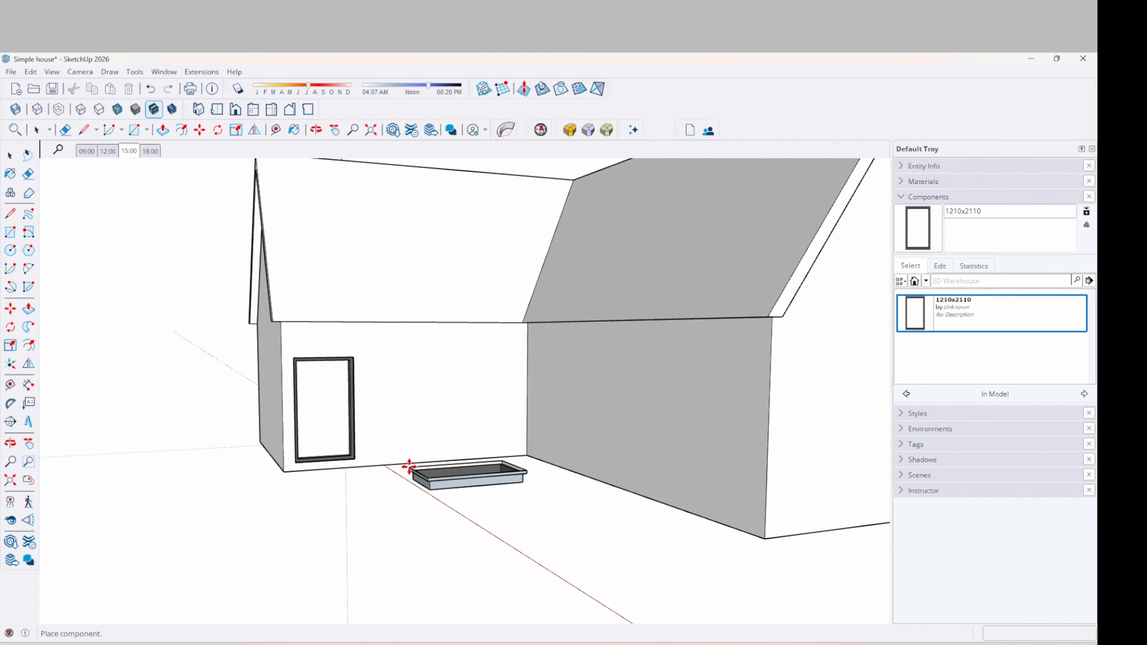
click(410, 457)
middle_drag(506, 402, 580, 431)
scroll(435, 465, up, 4)
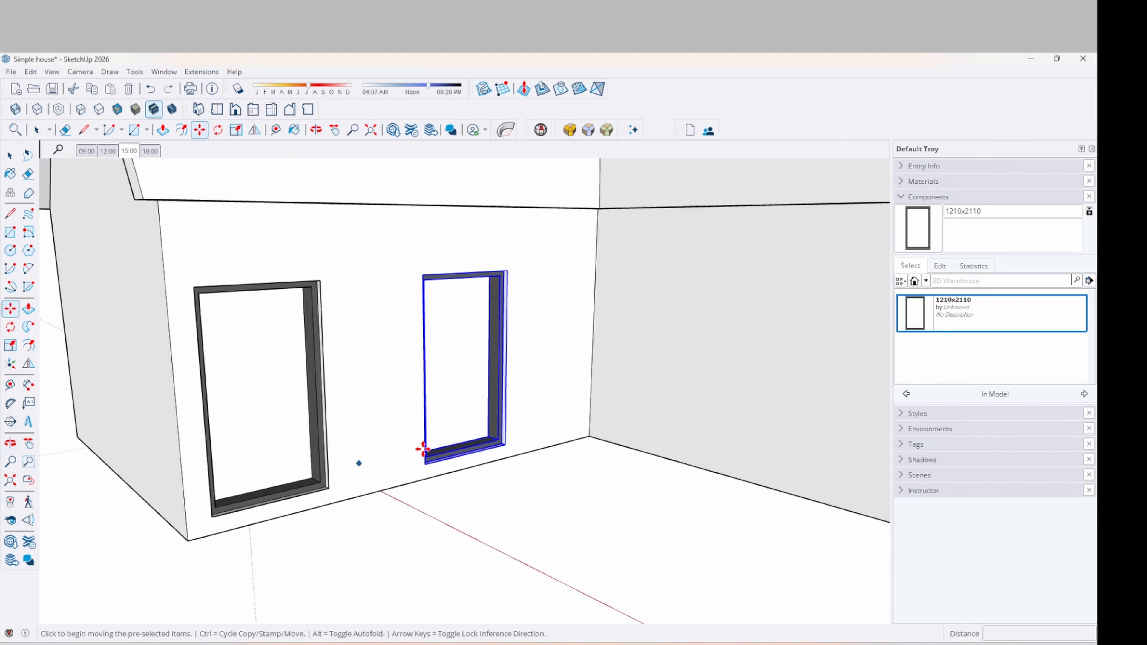
scroll(422, 449, down, 6)
Place a 1210x2110 copy on the left roof slope from inside the house group
click(921, 313)
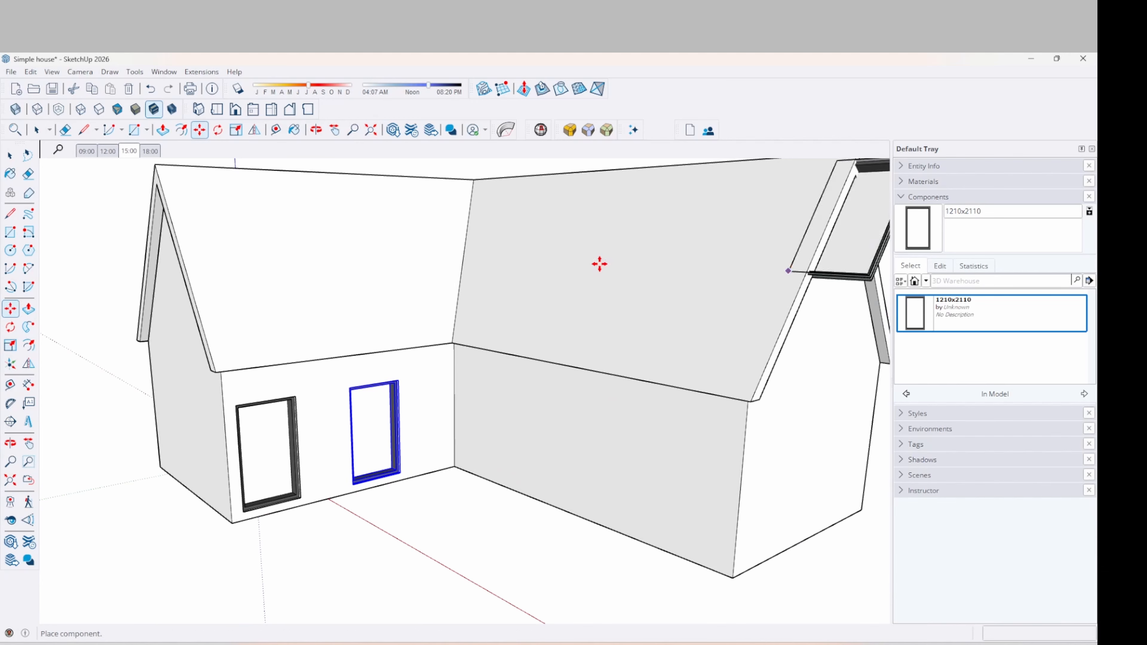
click(258, 320)
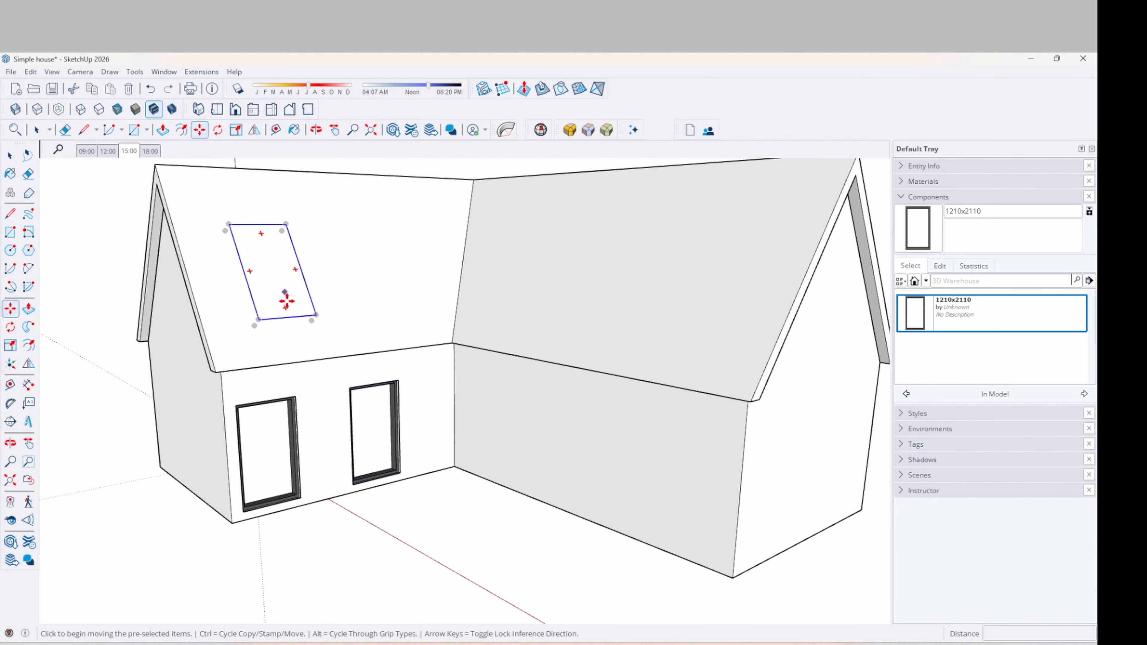
key(space)
key(Delete)
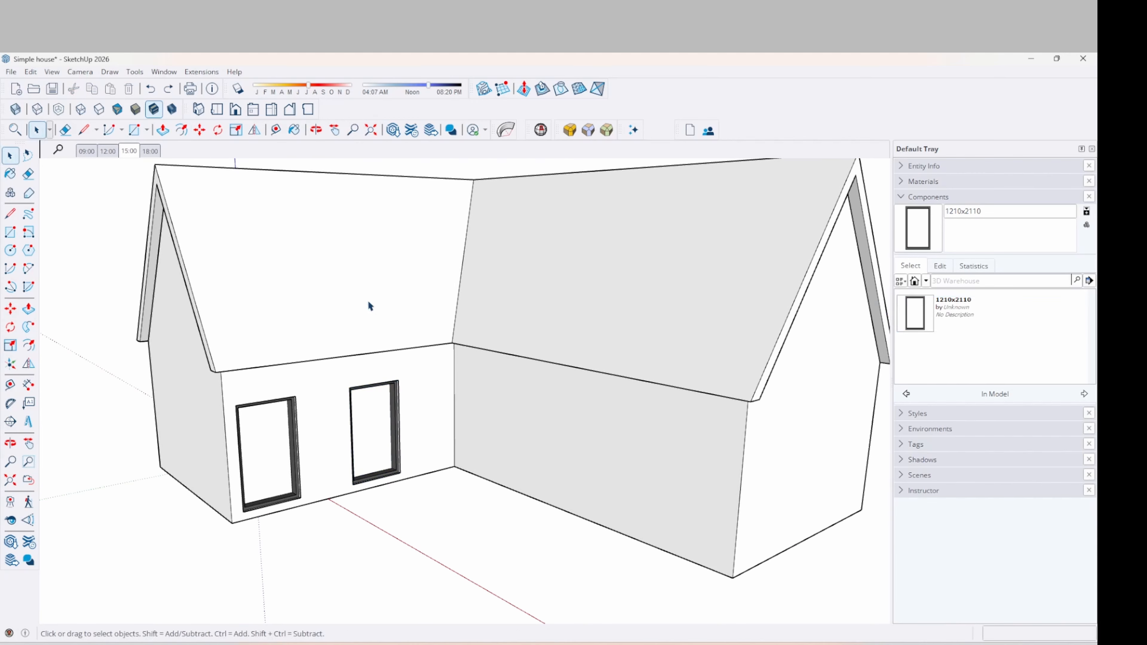
double_click(303, 269)
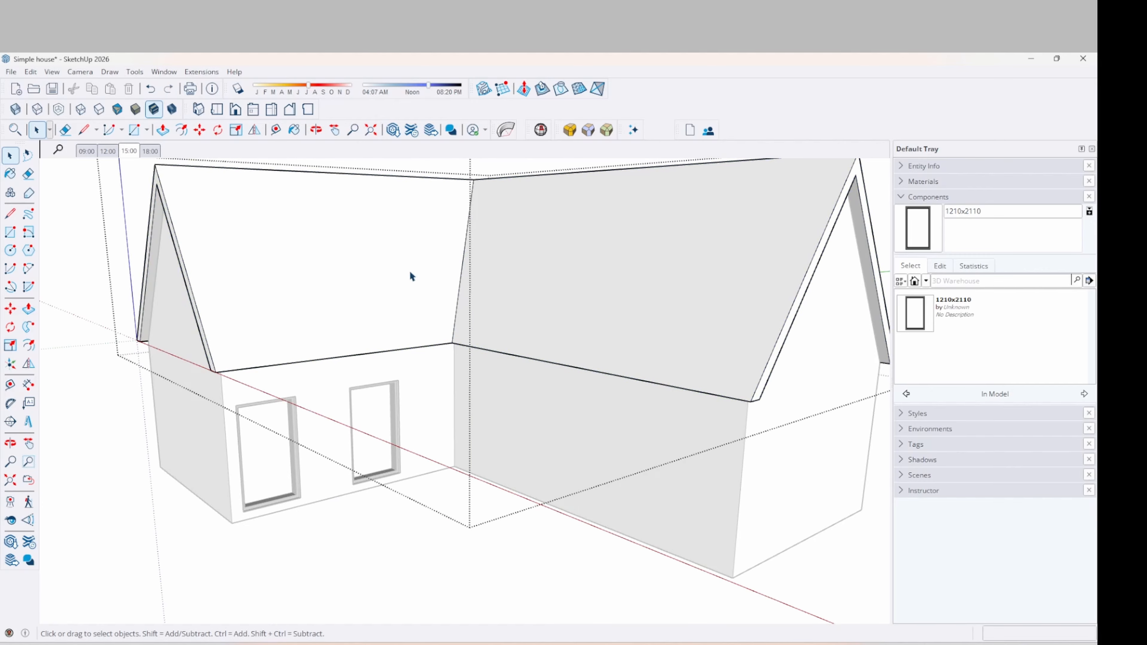
click(922, 314)
click(248, 329)
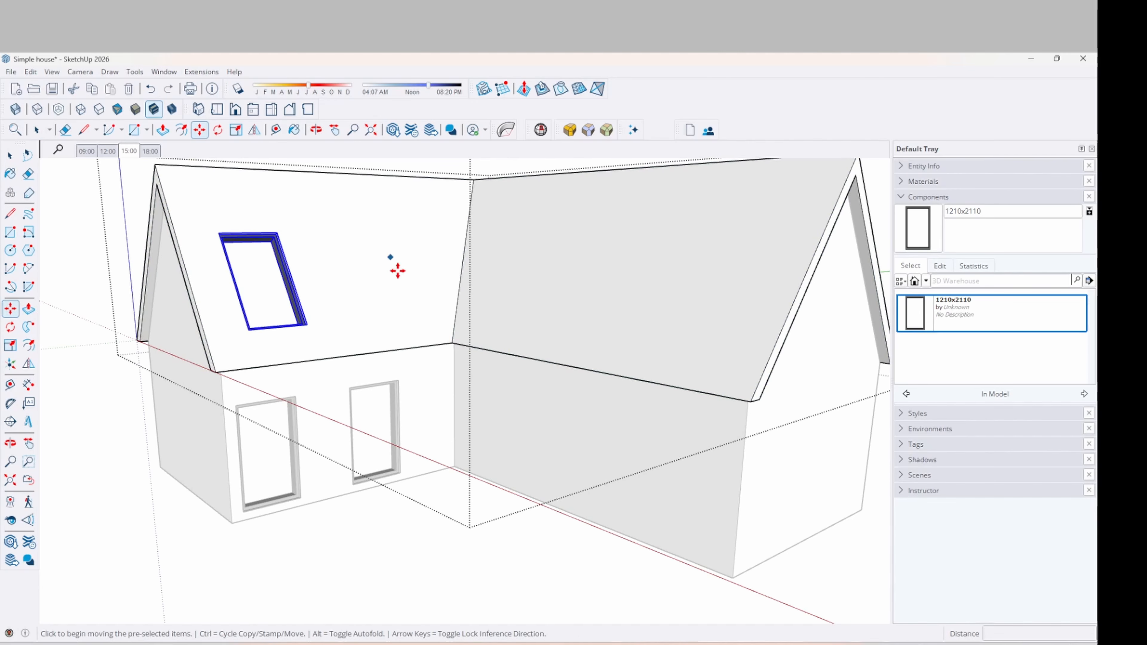
Check the roof copy, then select the right window on the inner-corner wall
mouse_move(397, 267)
middle_down()
mouse_move(291, 315)
mouse_move(284, 287)
mouse_move(540, 229)
mouse_move(515, 282)
mouse_move(397, 309)
mouse_move(409, 249)
middle_up()
key(m)
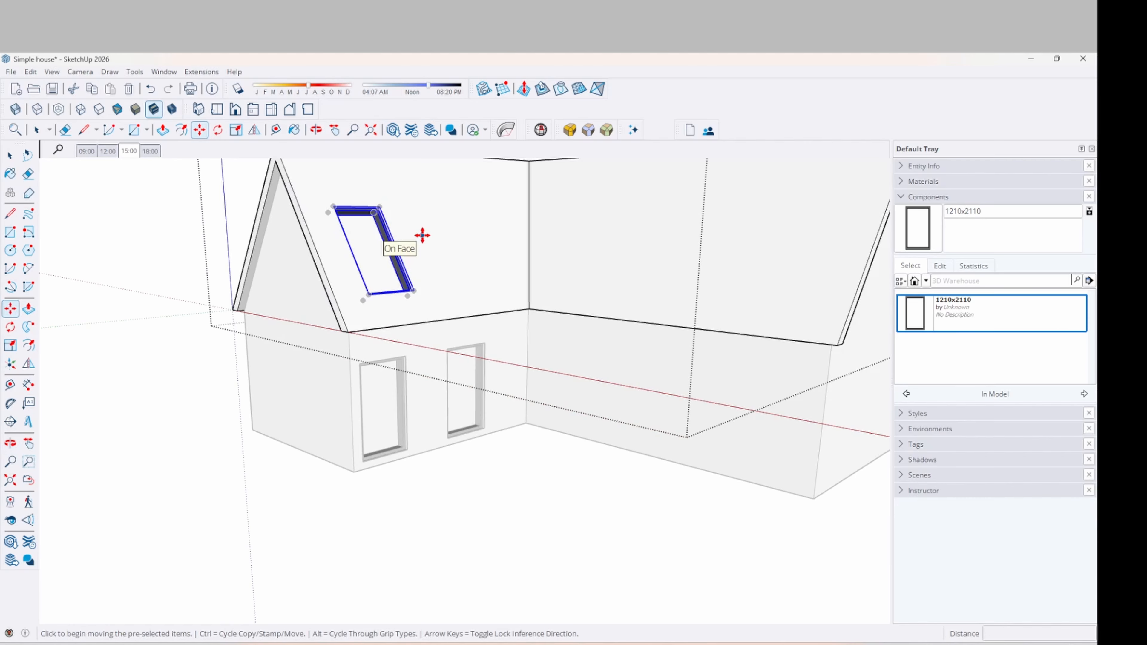
key(space)
middle_drag(297, 487, 454, 432)
scroll(454, 433, up, 5)
click(408, 382)
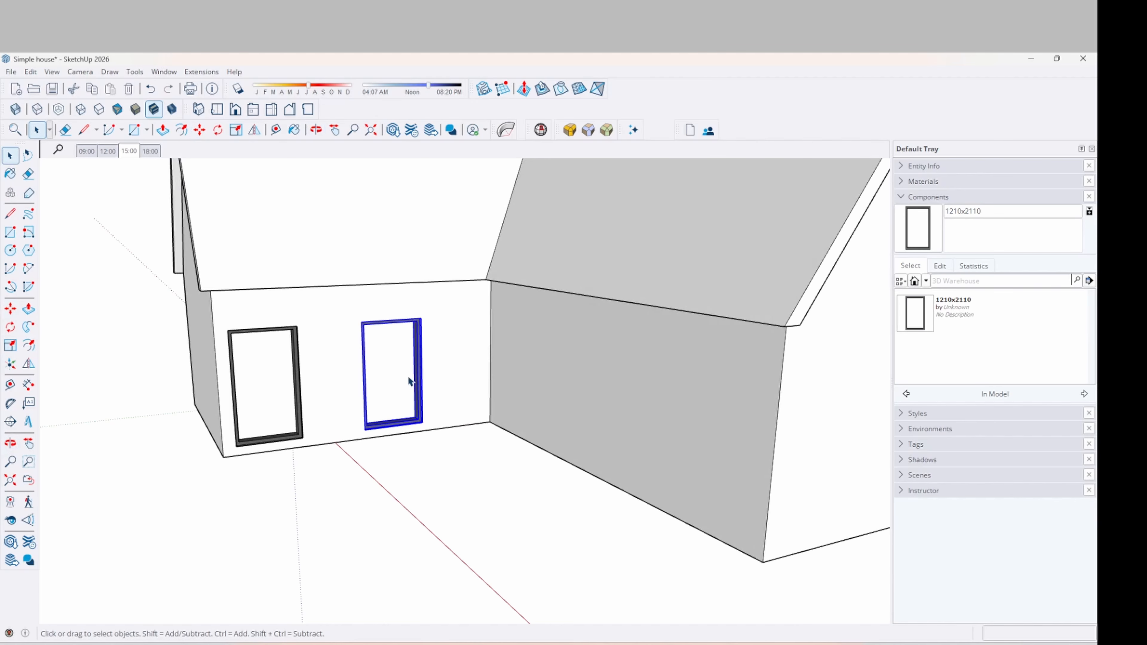
Delete the right window and shift the left window slightly to the right
key(Delete)
middle_drag(395, 381, 271, 394)
click(272, 390)
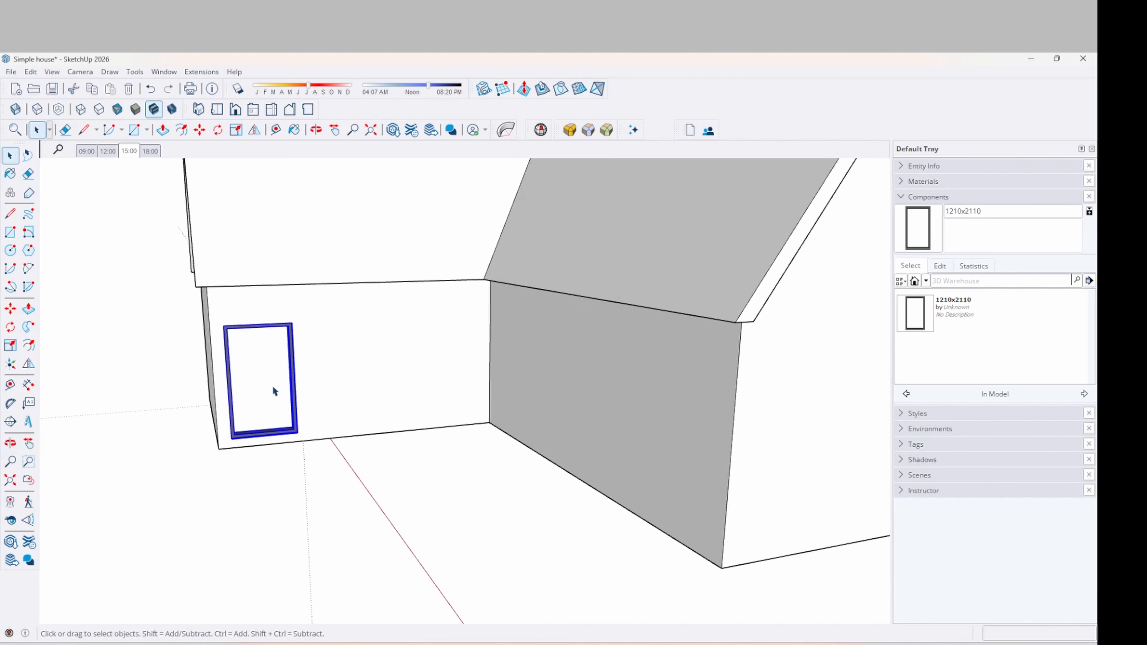
key(m)
click(319, 482)
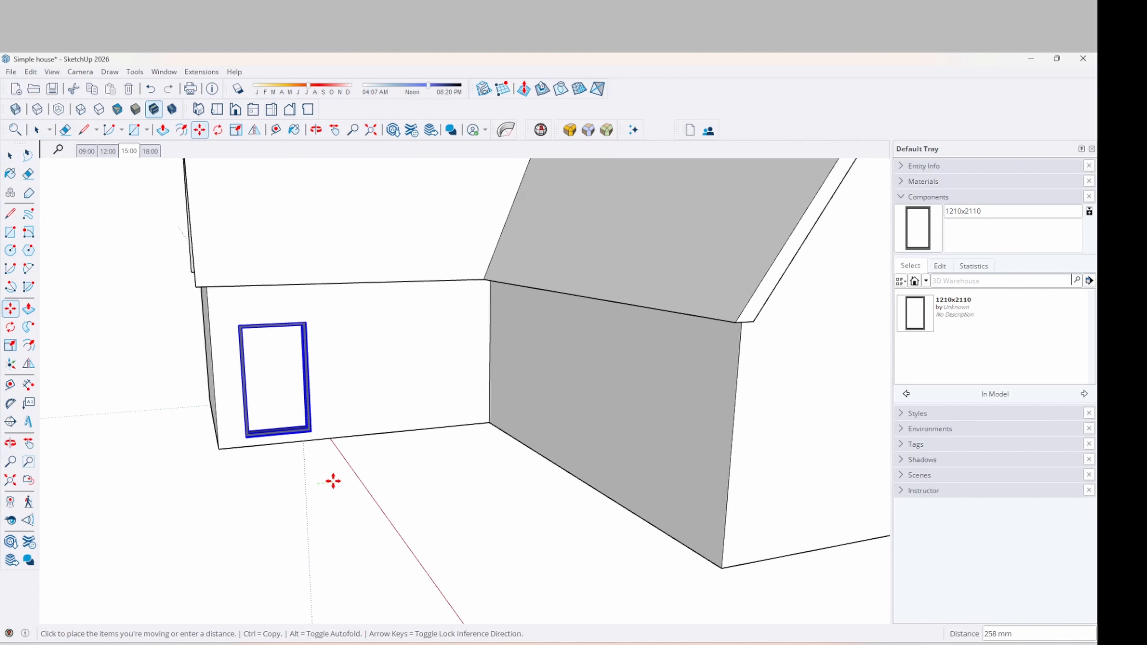
click(336, 480)
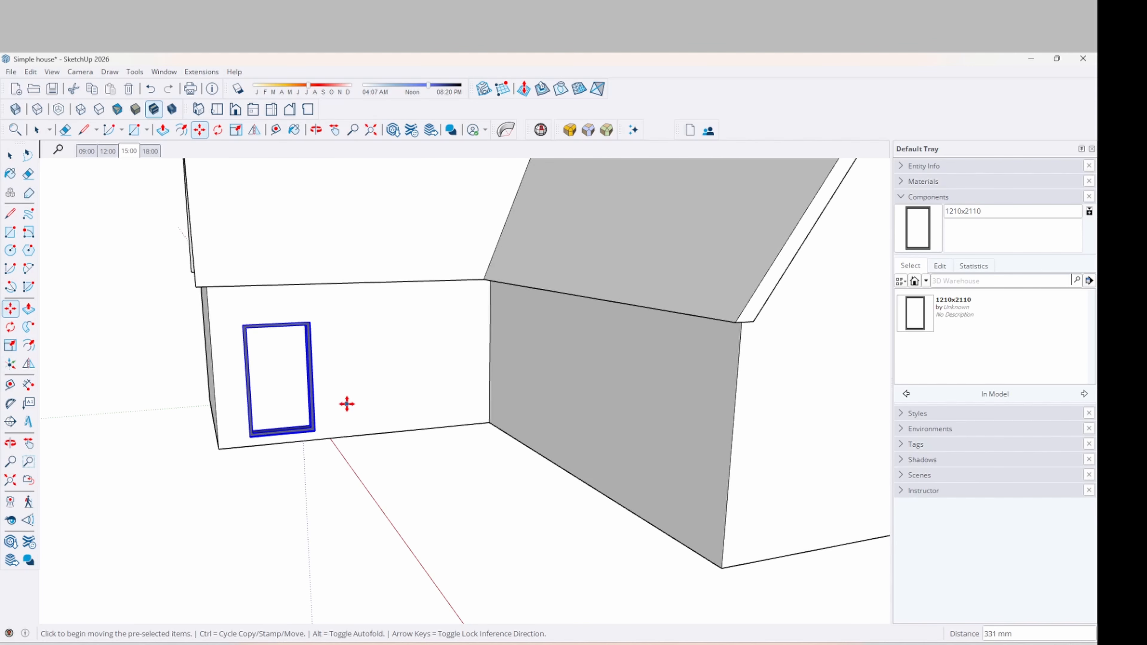
Copy the window to the wall's right end and add an evenly spaced middle copy with /2
key(ctrl)
click(273, 470)
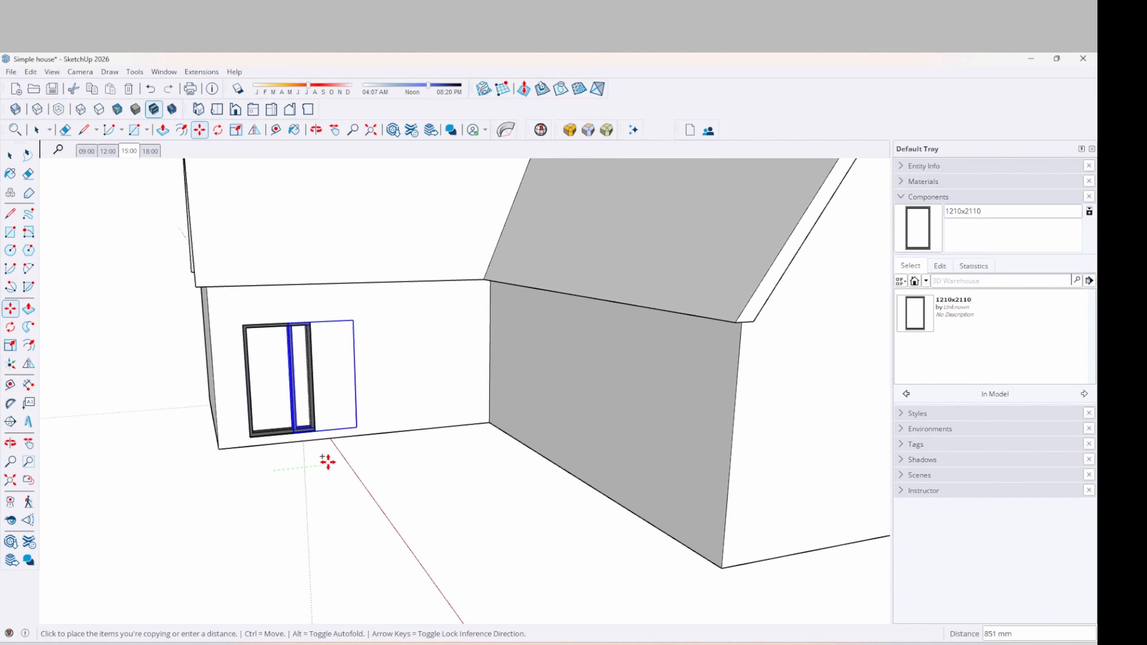
click(458, 454)
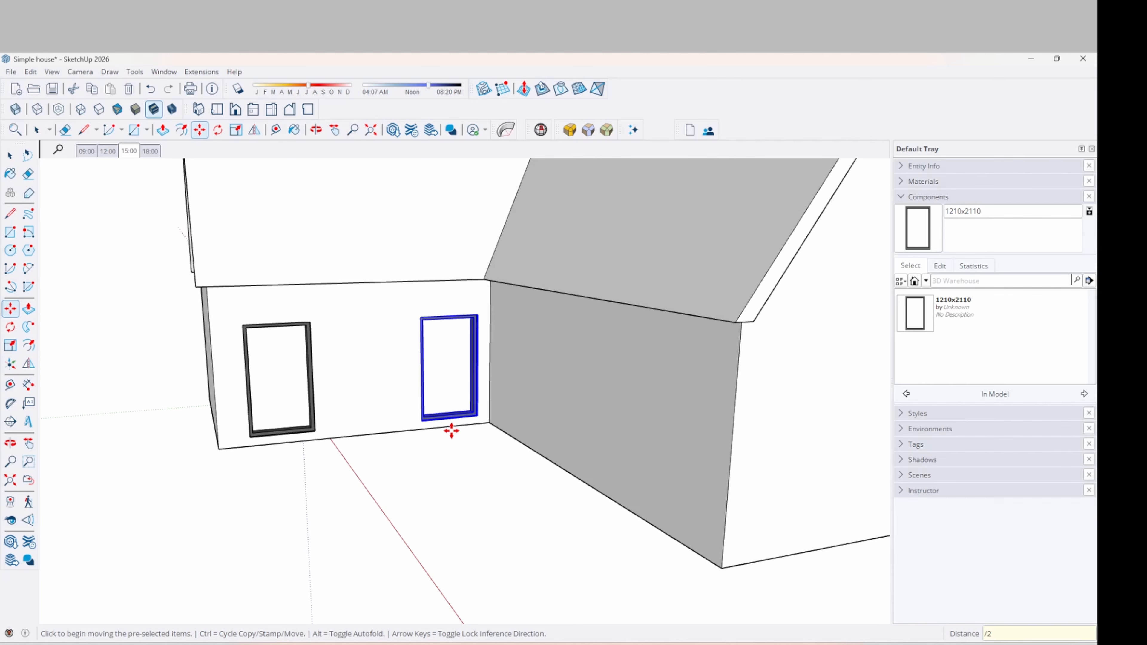
text(/2)
key(Return)
middle_drag(451, 418, 474, 372)
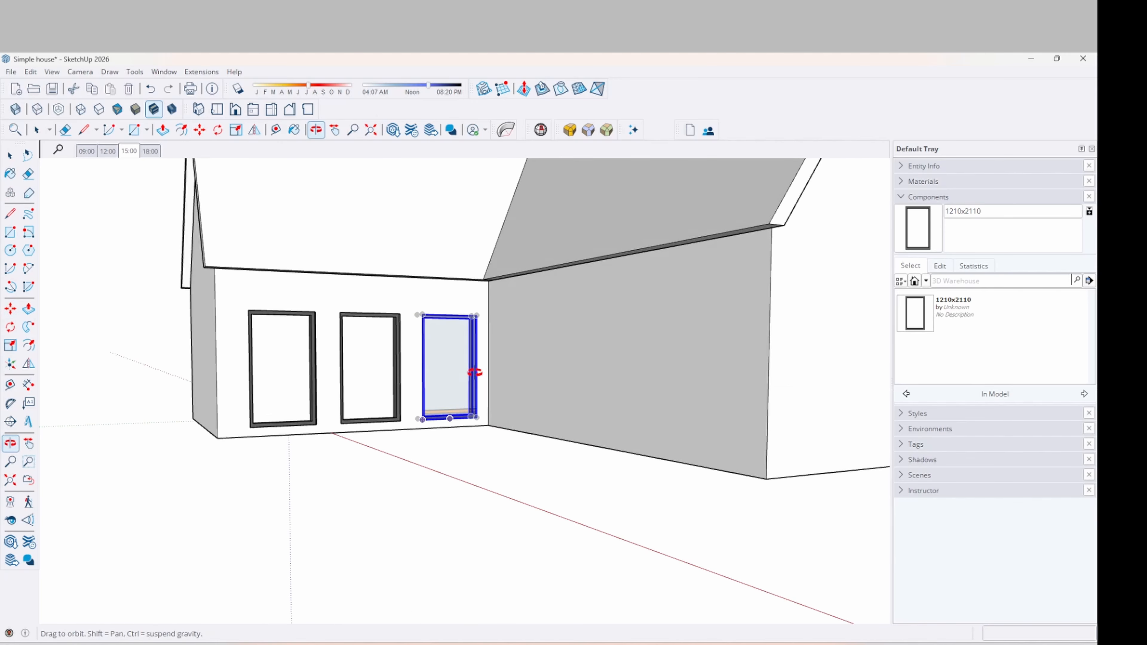
Place a 1210x2110 window on the long wall near the corner and move it into position
key(space)
middle_drag(402, 470, 690, 486)
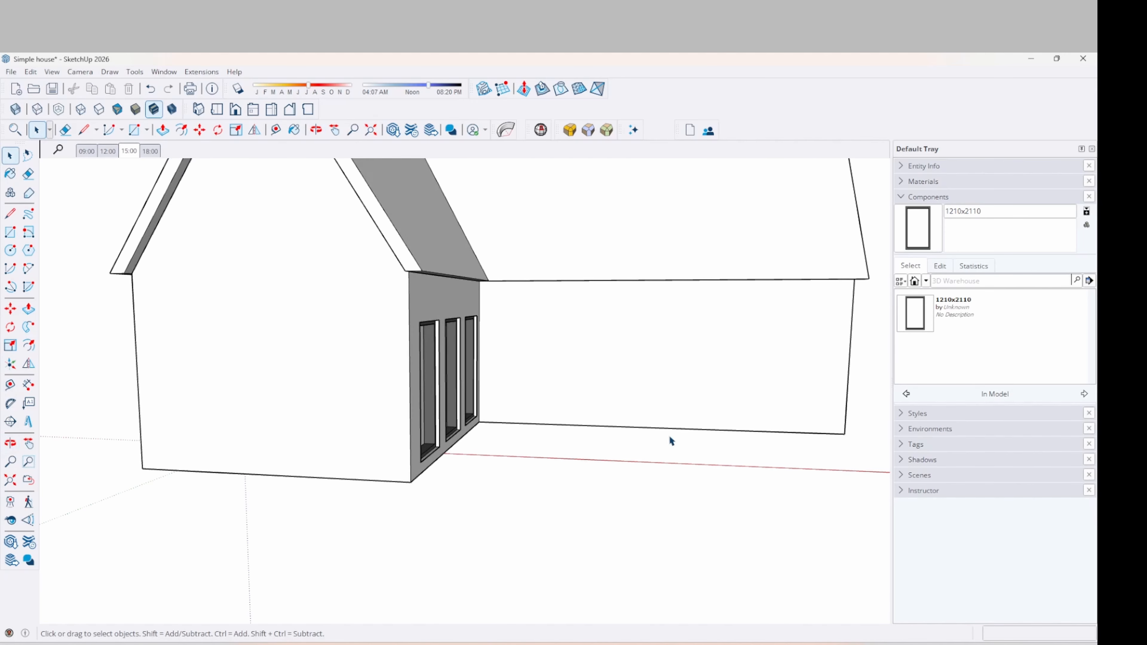
click(916, 314)
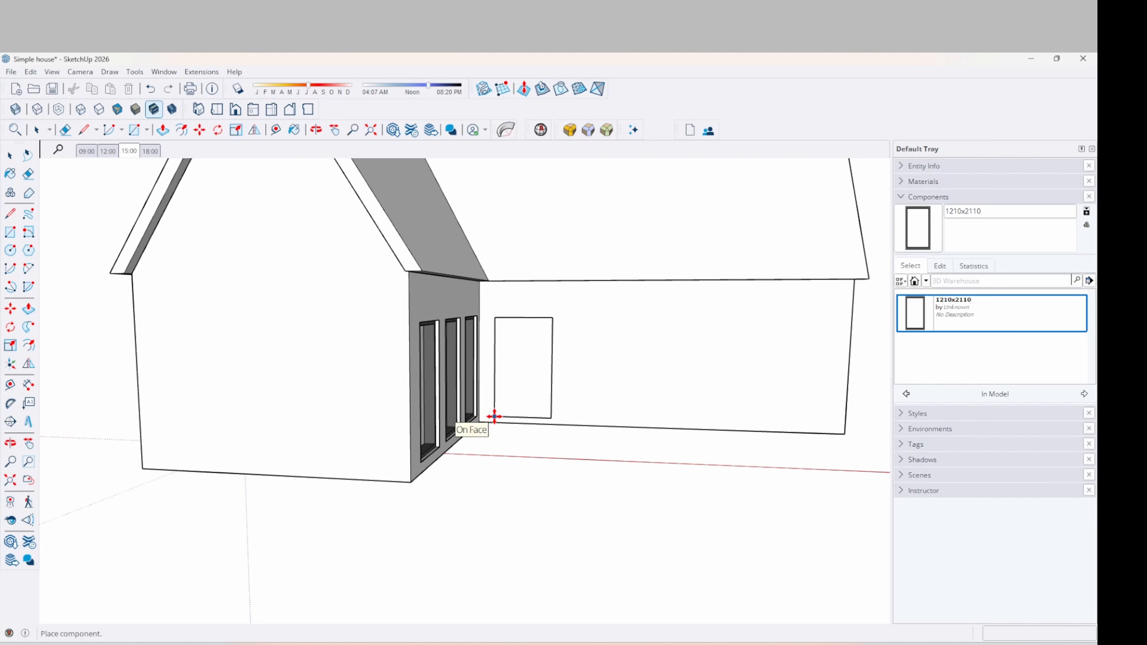
click(495, 416)
scroll(510, 439, up, 5)
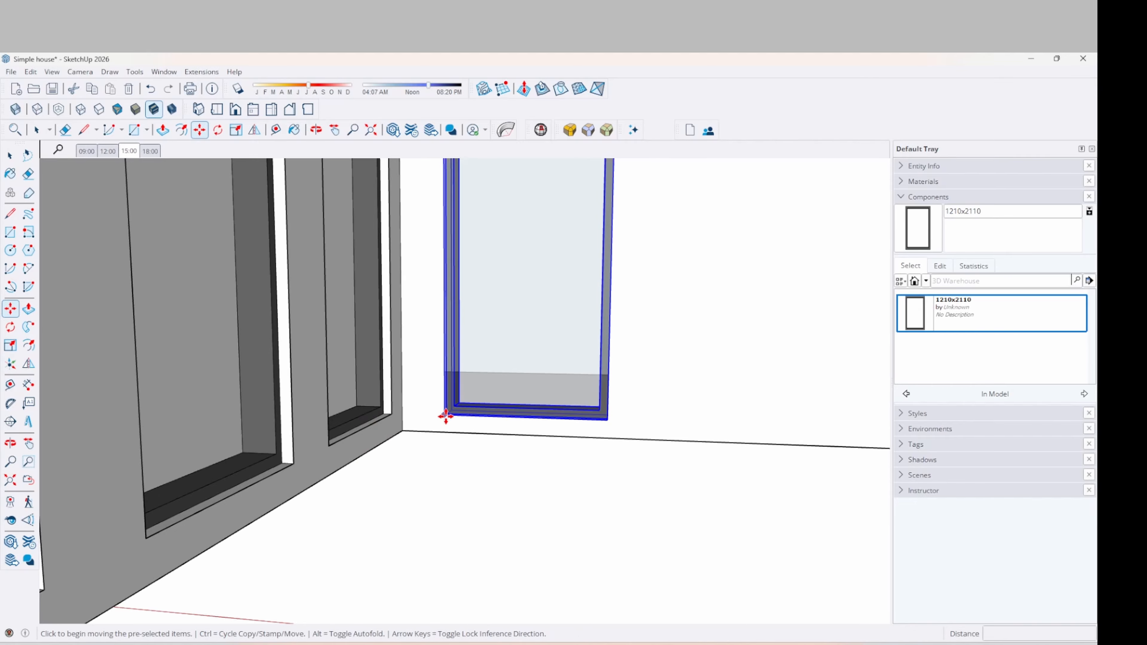
click(446, 414)
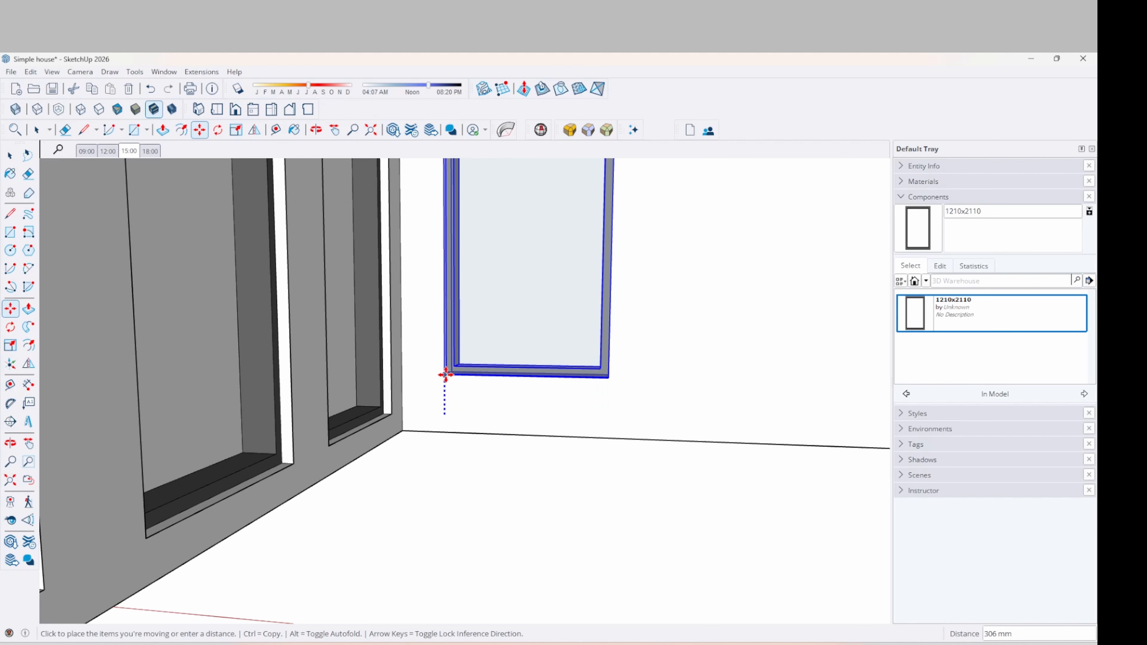
click(391, 411)
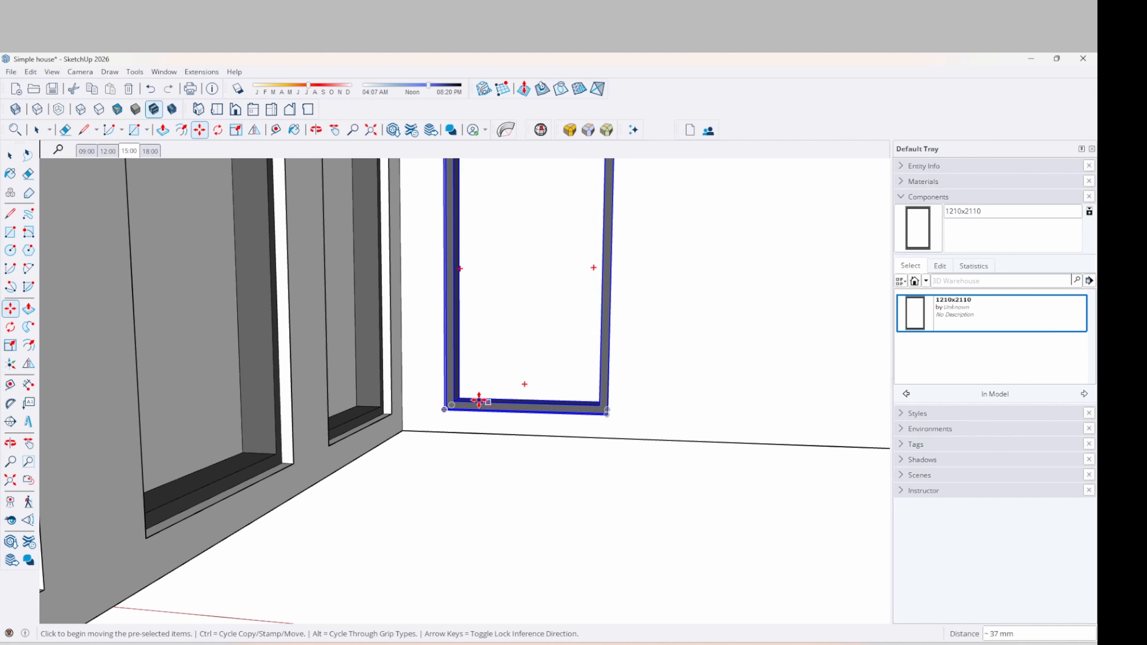
scroll(285, 437, down, 3)
middle_drag(473, 398, 328, 389)
scroll(249, 391, down, 4)
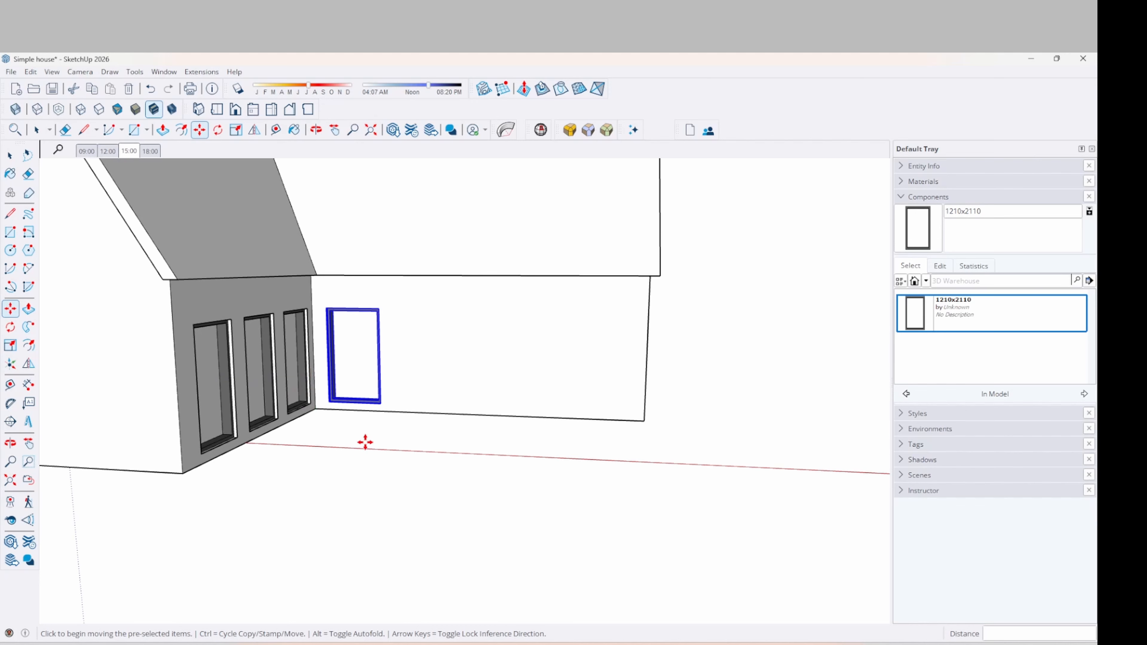
Copy that window twice: one right beside it, one toward the wall's far end
click(391, 415)
key(ctrl)
click(453, 412)
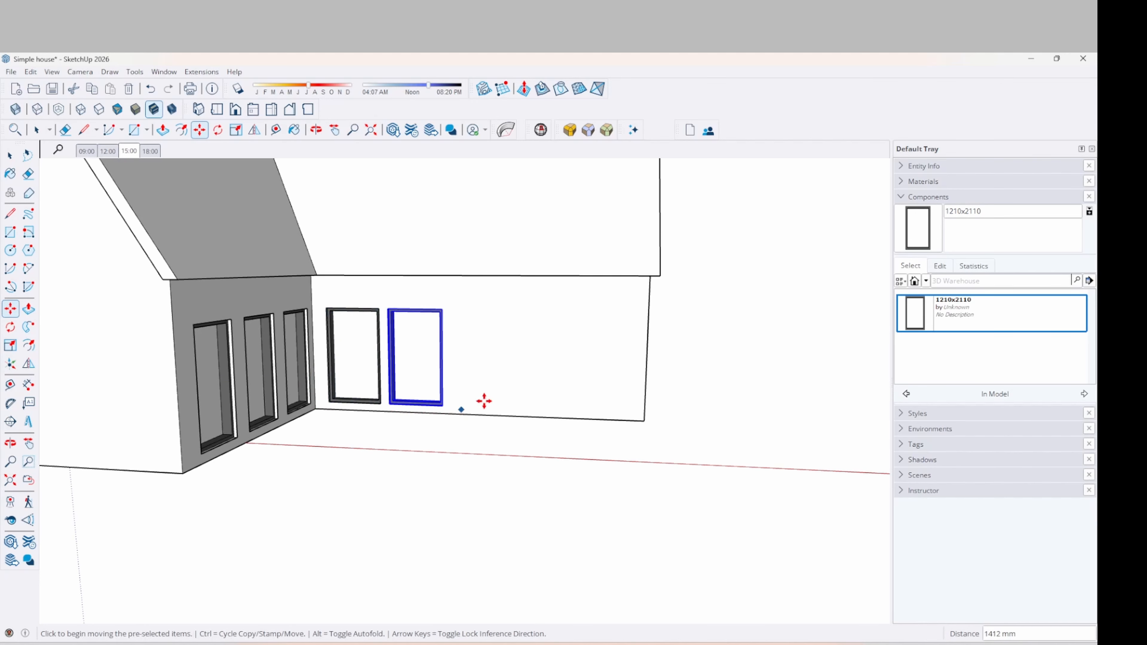
click(414, 412)
key(ctrl)
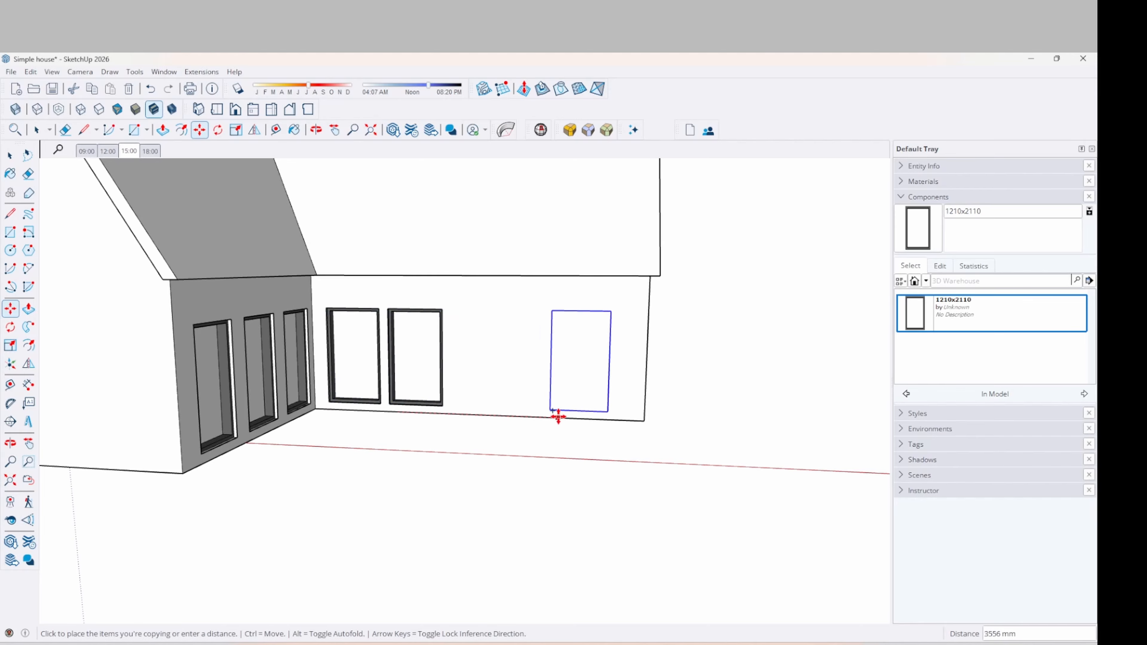
click(575, 418)
key(space)
middle_drag(486, 436, 290, 443)
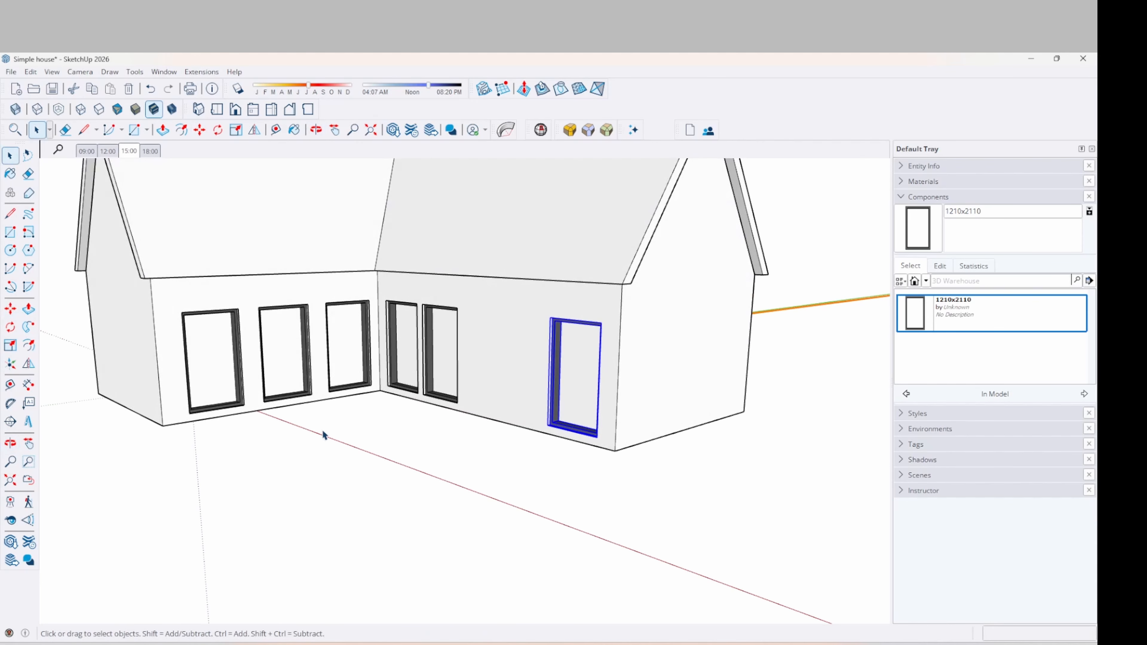
Draw a 2110;1810 mm rectangle on the long wall between the window pair and the far window
click(343, 489)
middle_drag(443, 494, 583, 380)
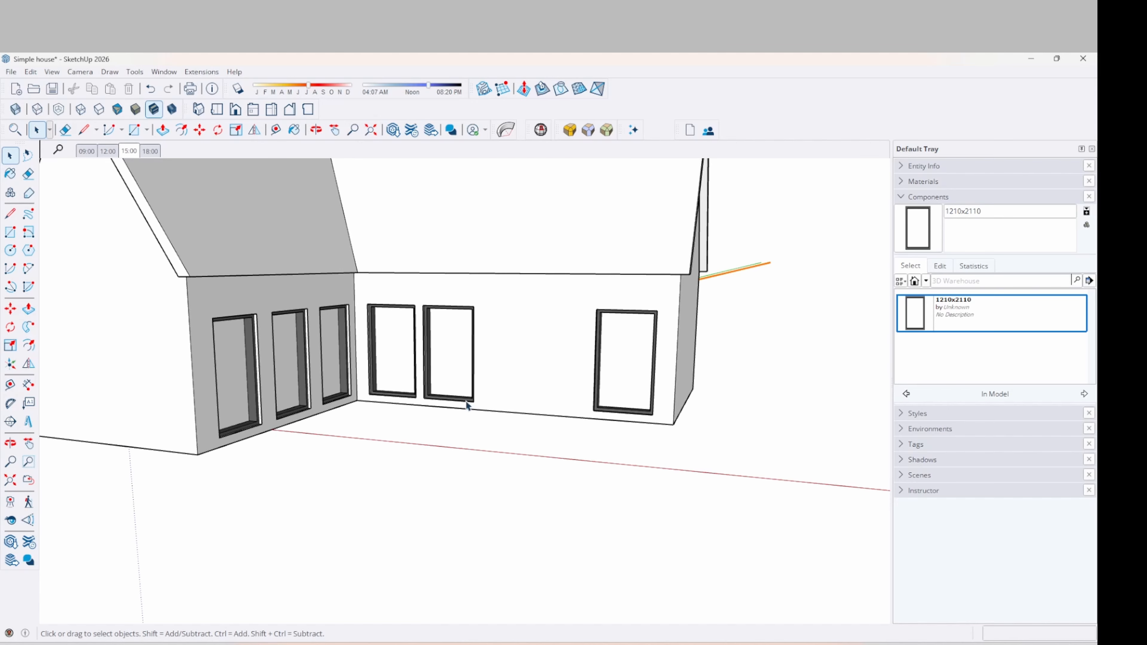
key(r)
scroll(487, 400, up, 3)
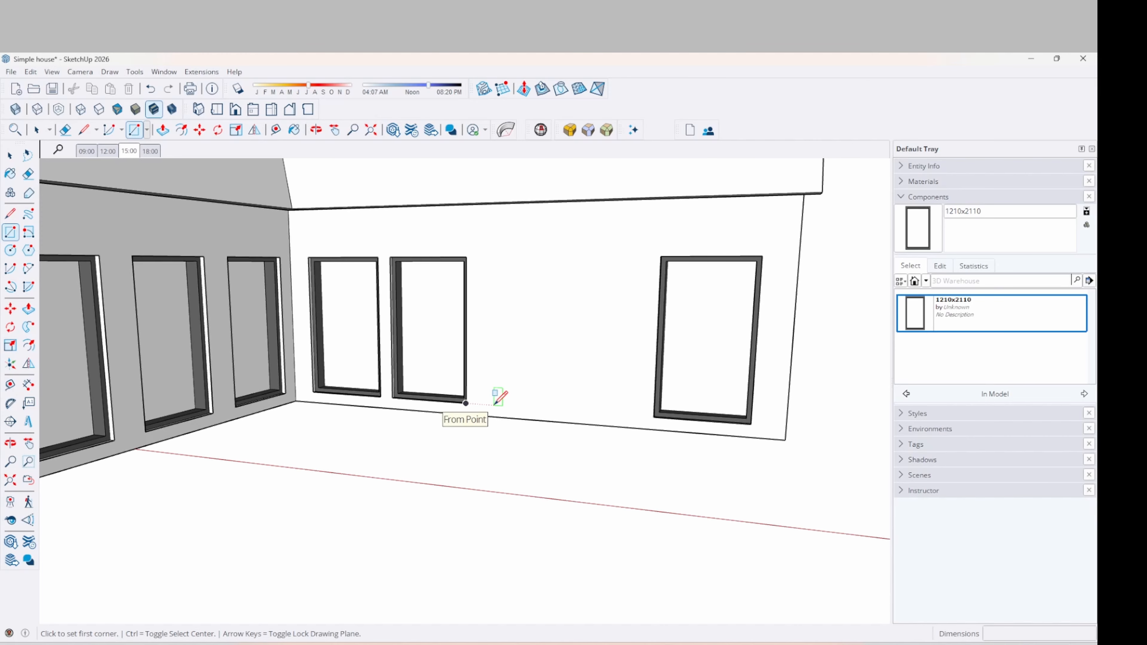
scroll(494, 404, up, 4)
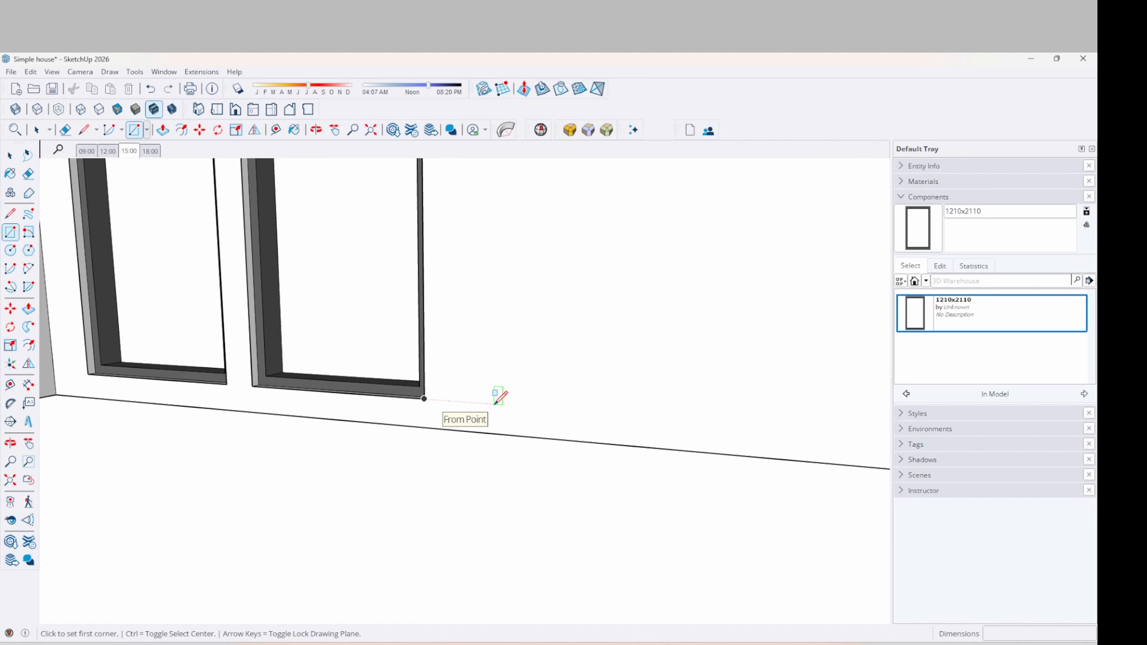
scroll(497, 400, down, 4)
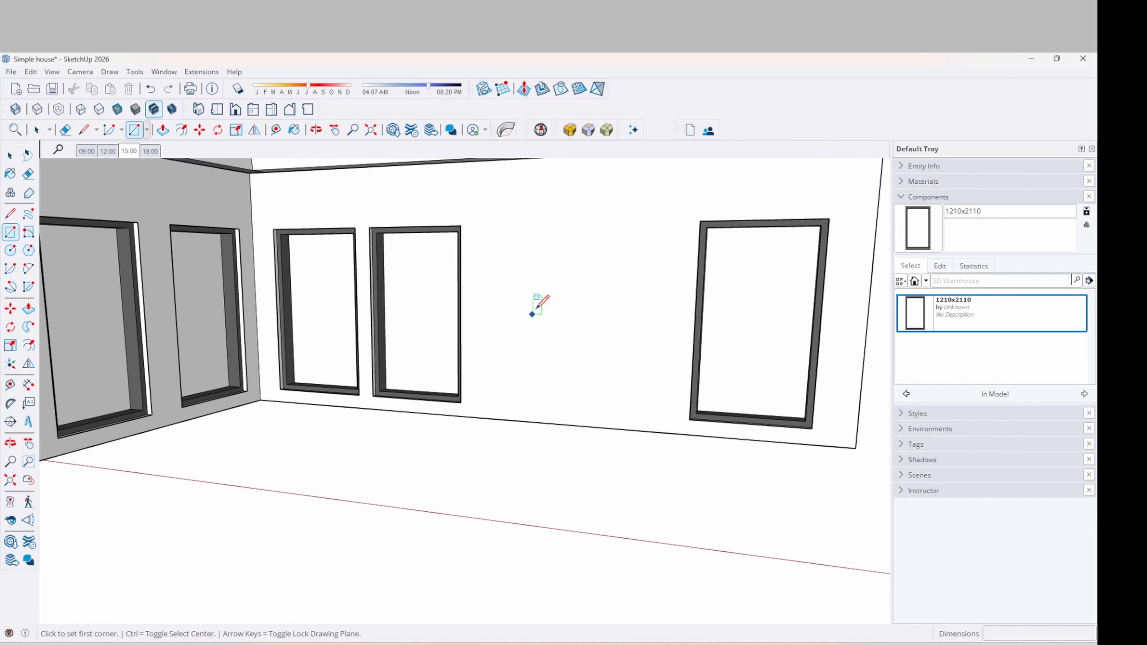
click(496, 405)
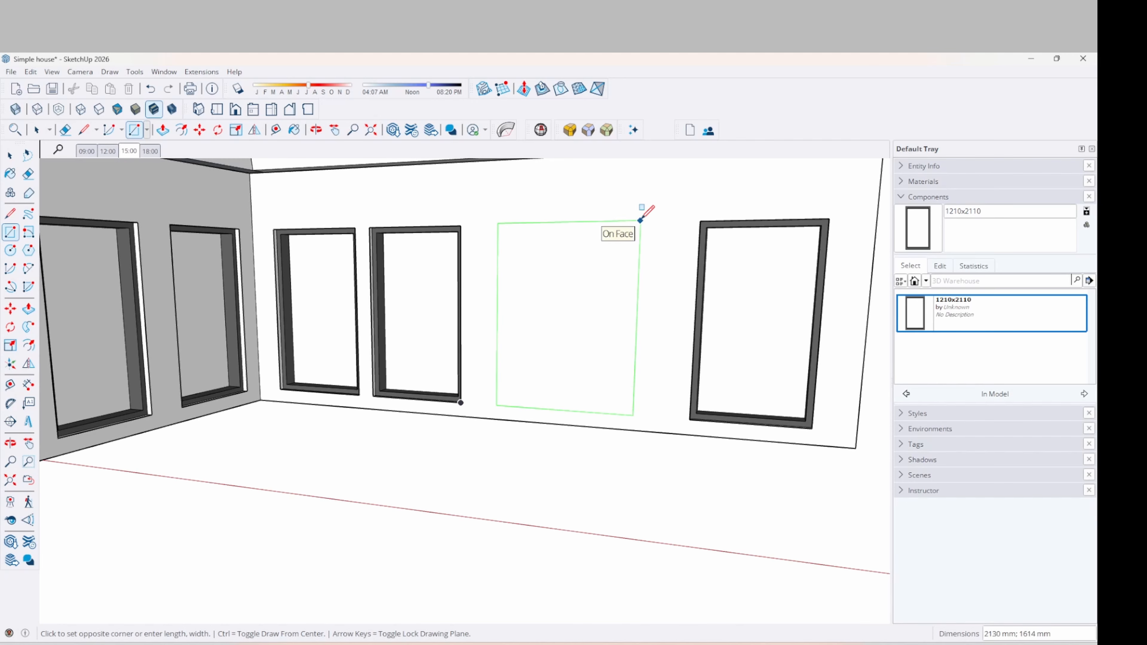
click(641, 221)
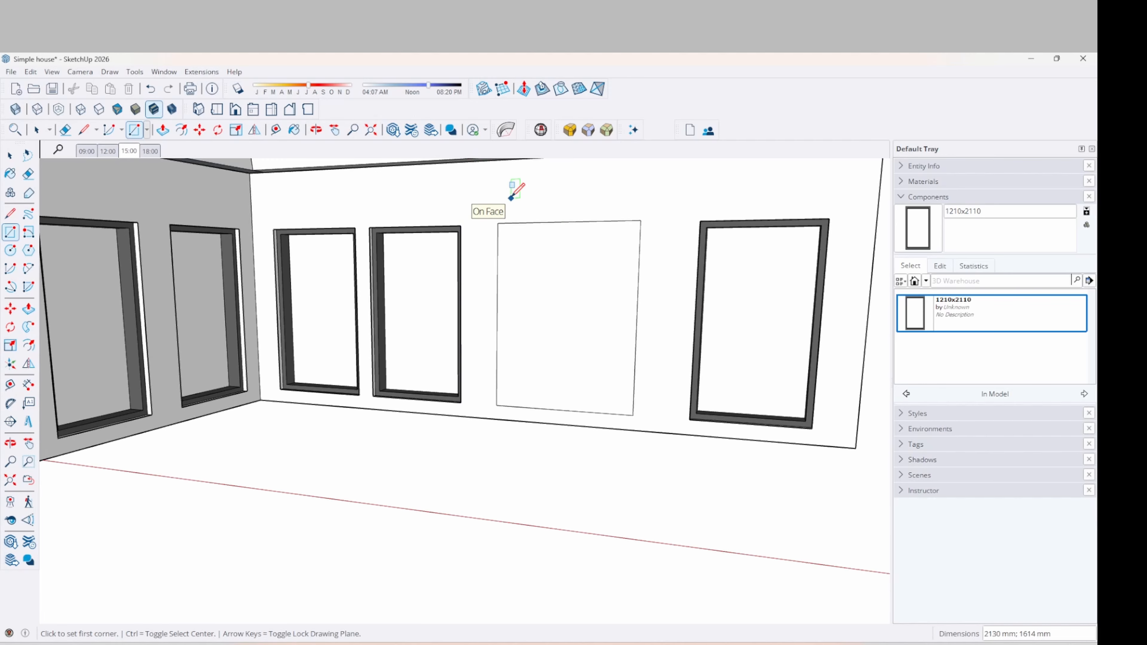
text(2110;1810)
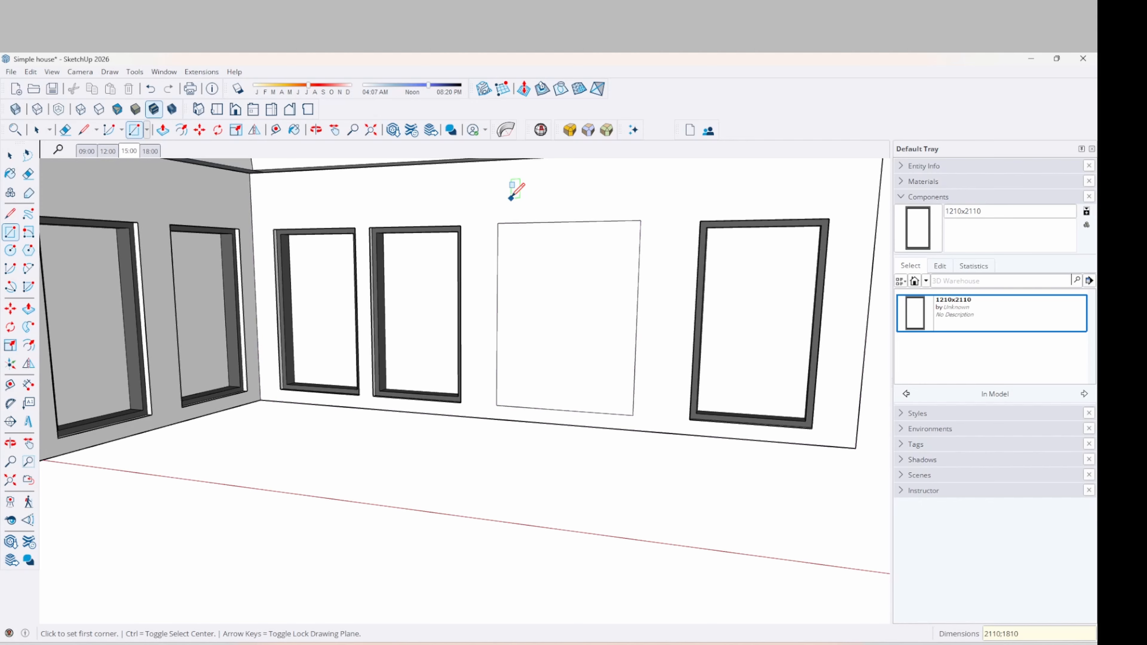
key(Return)
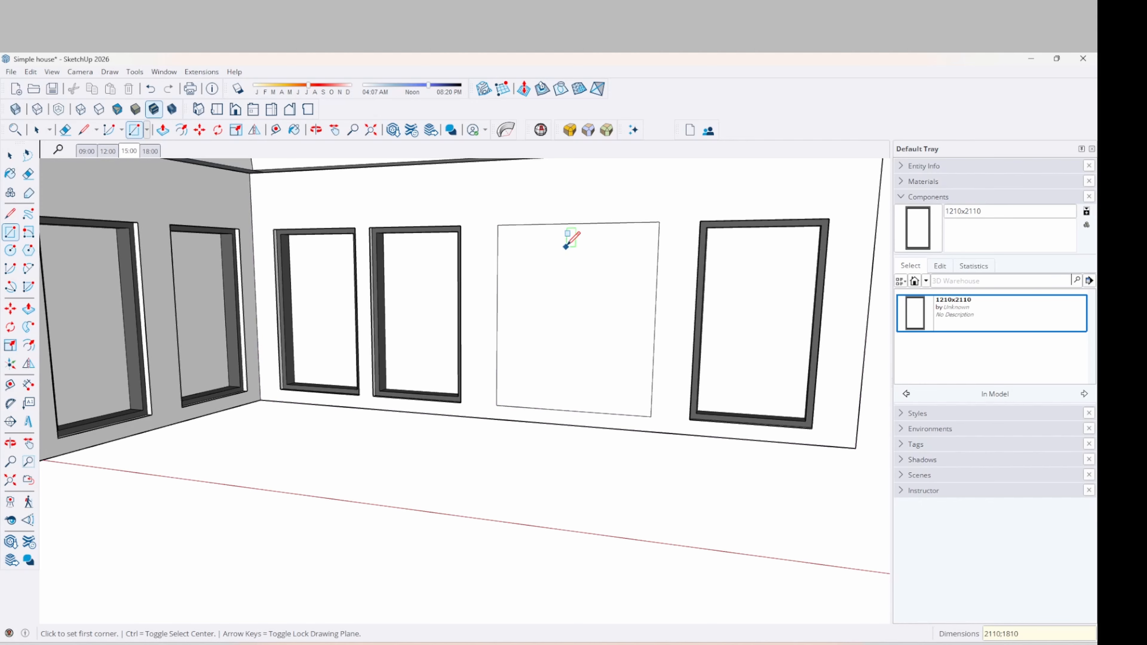
Split the rectangle into two leaves with a centre line and inset a frame in each
key(l)
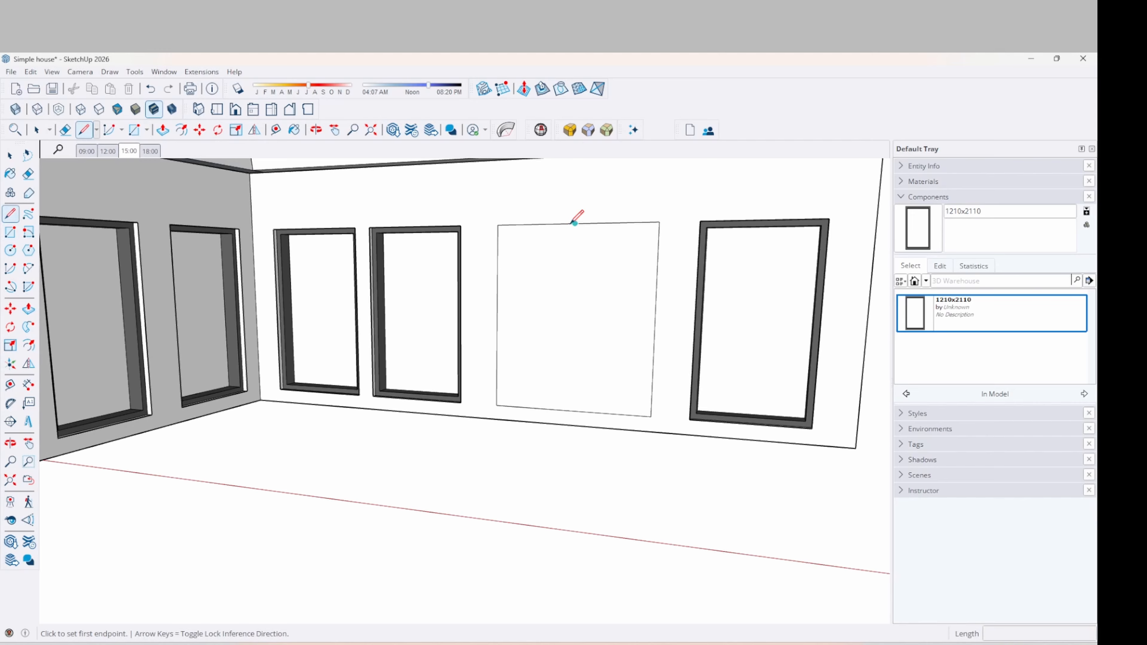
click(575, 223)
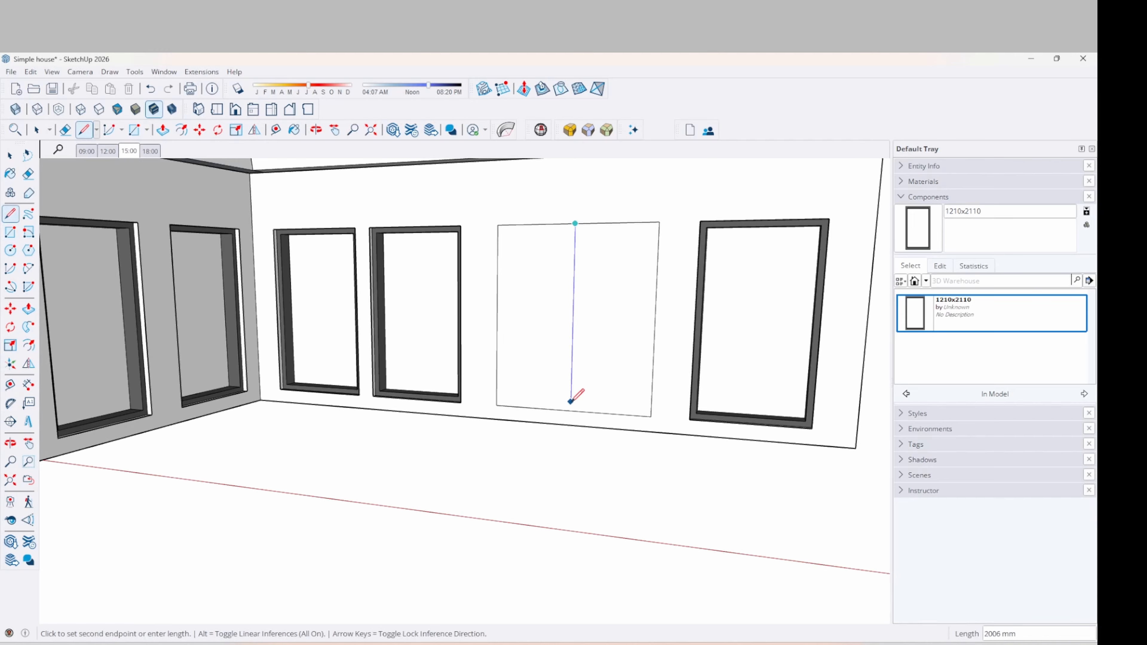
click(570, 410)
key(space)
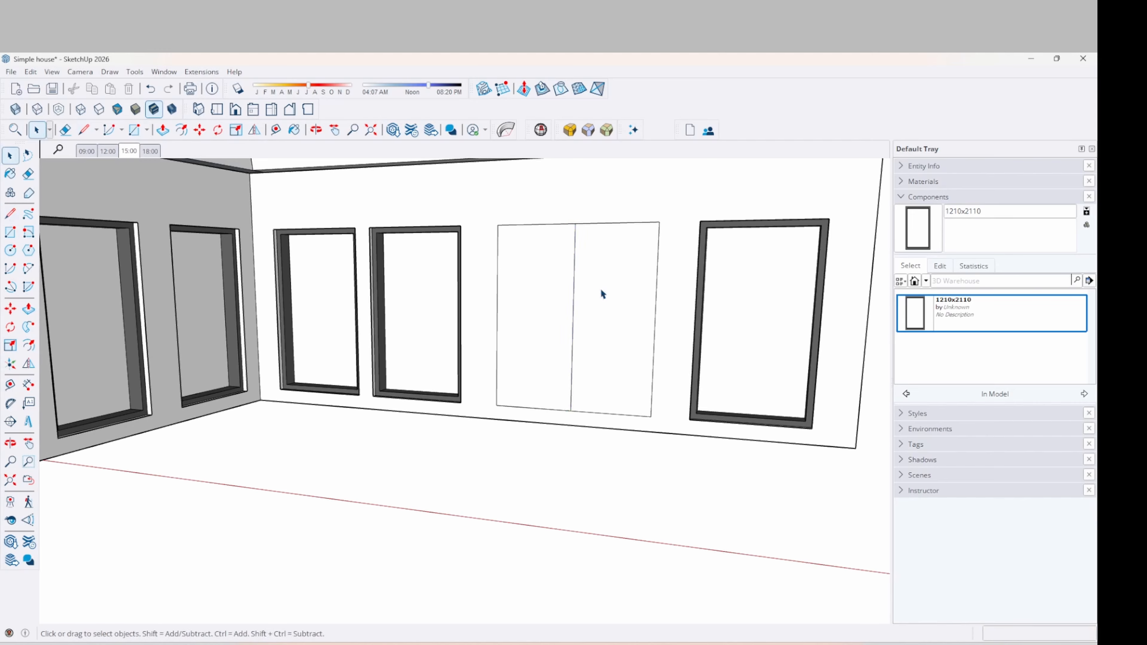
key(f)
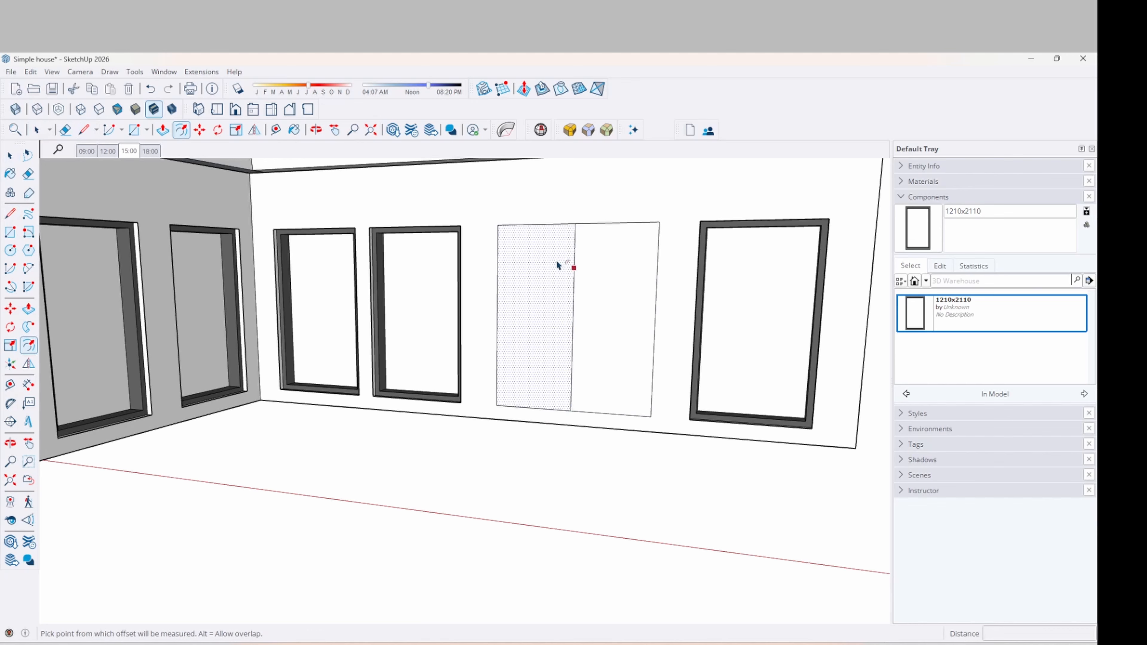
click(540, 235)
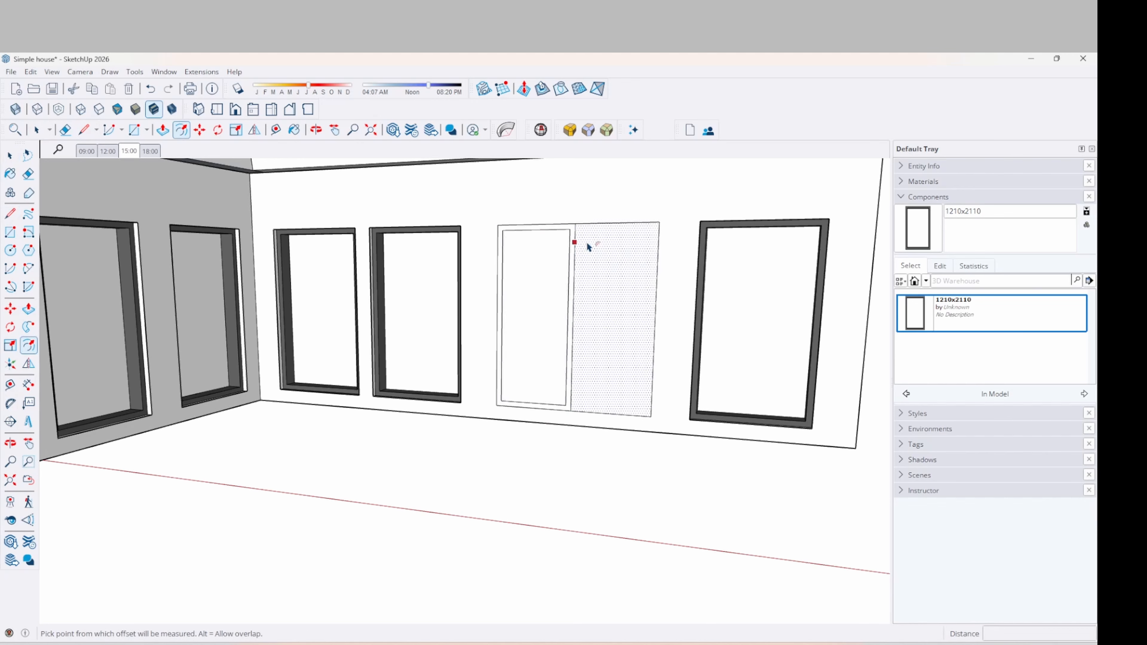
double_click(599, 233)
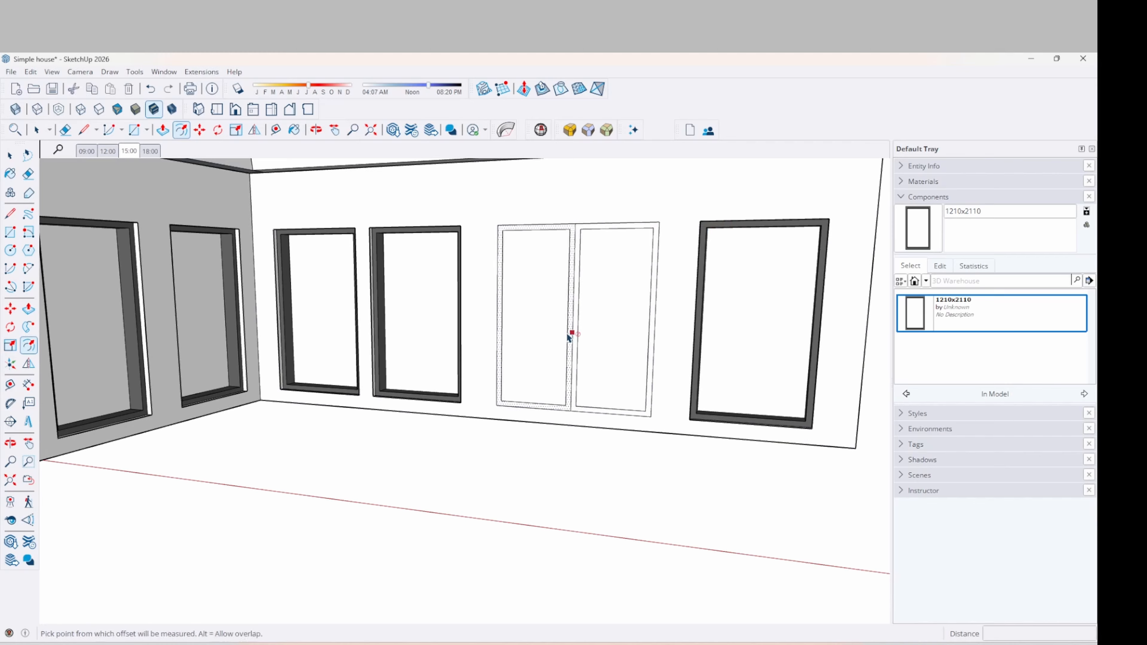
Recess the left and right door panels into the wall to the same depth
key(p)
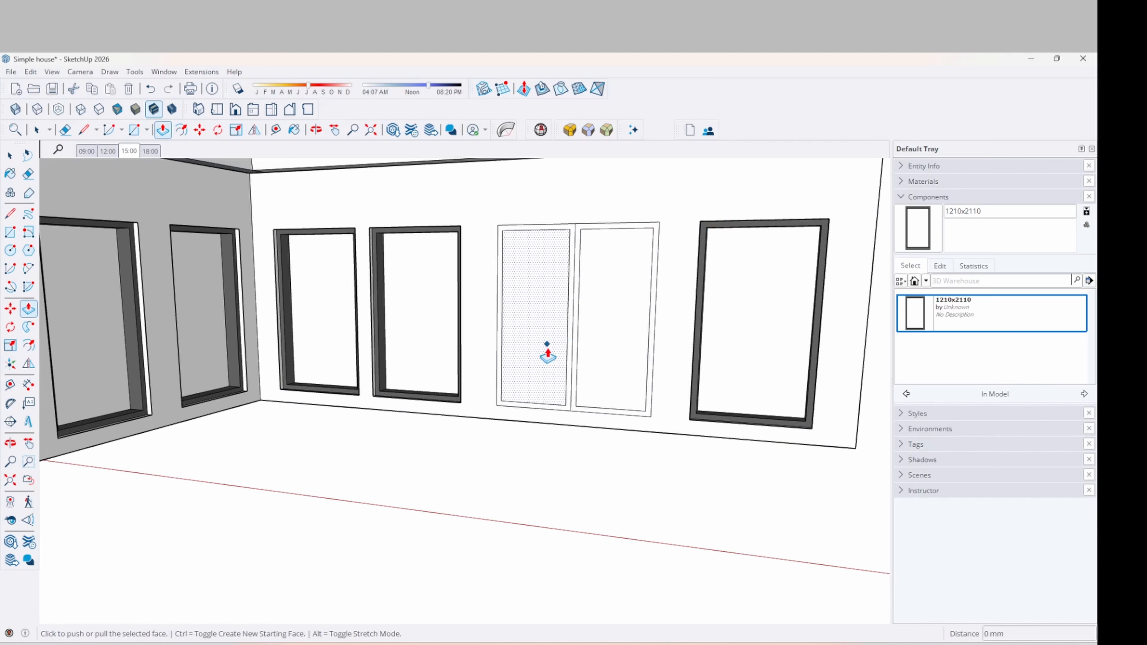
click(523, 375)
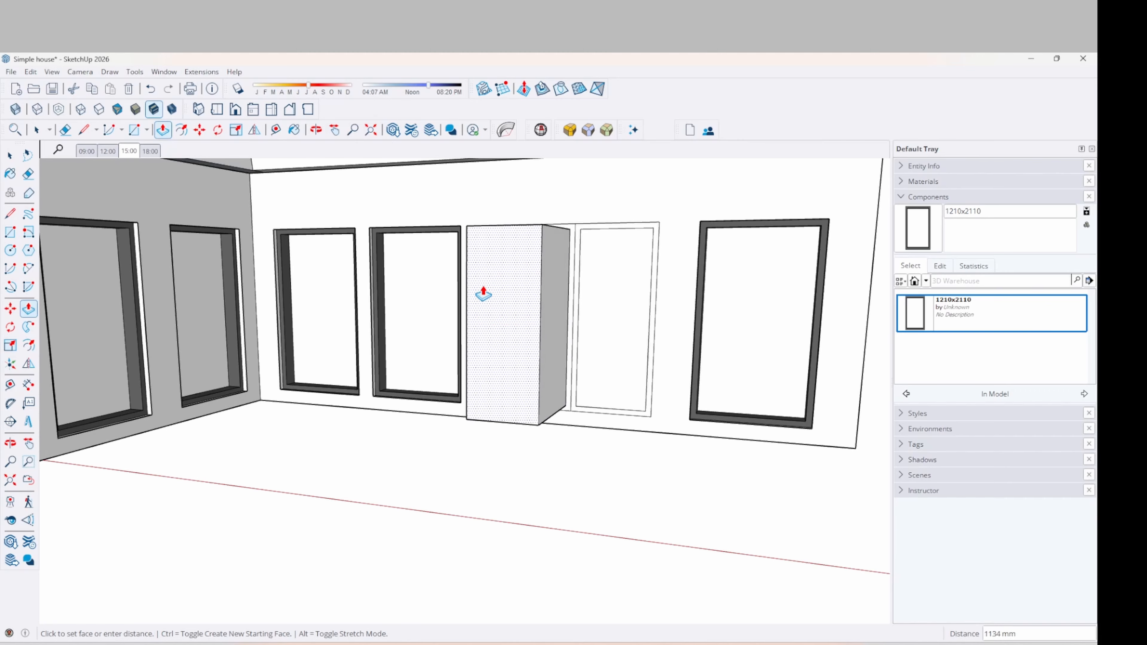
middle_drag(482, 295, 569, 326)
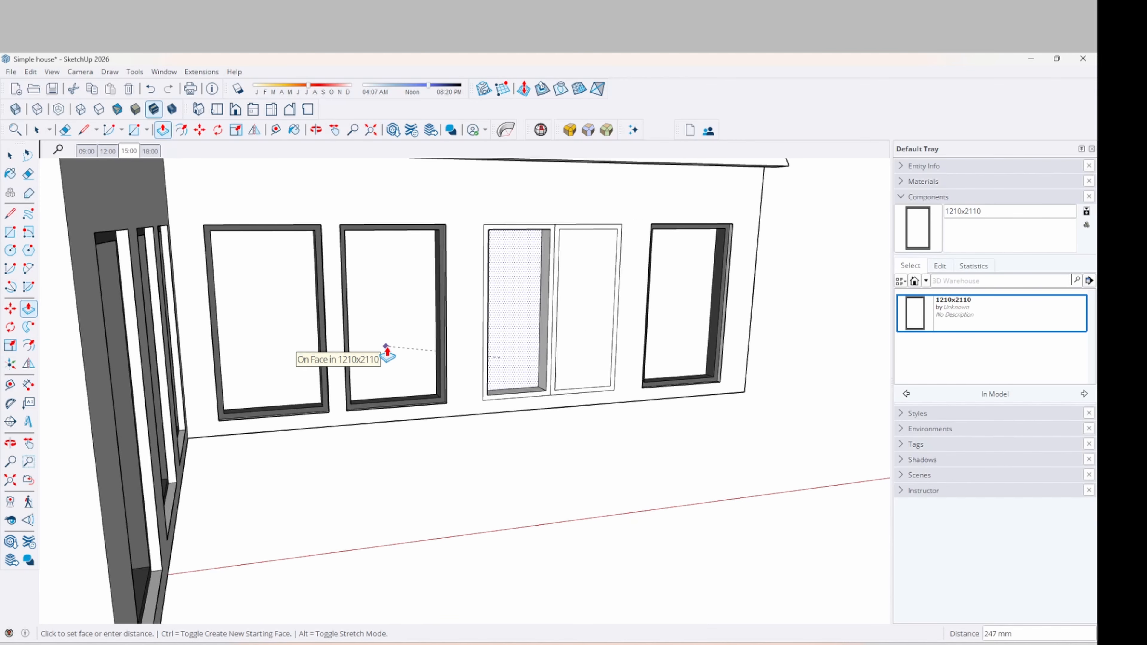
click(387, 353)
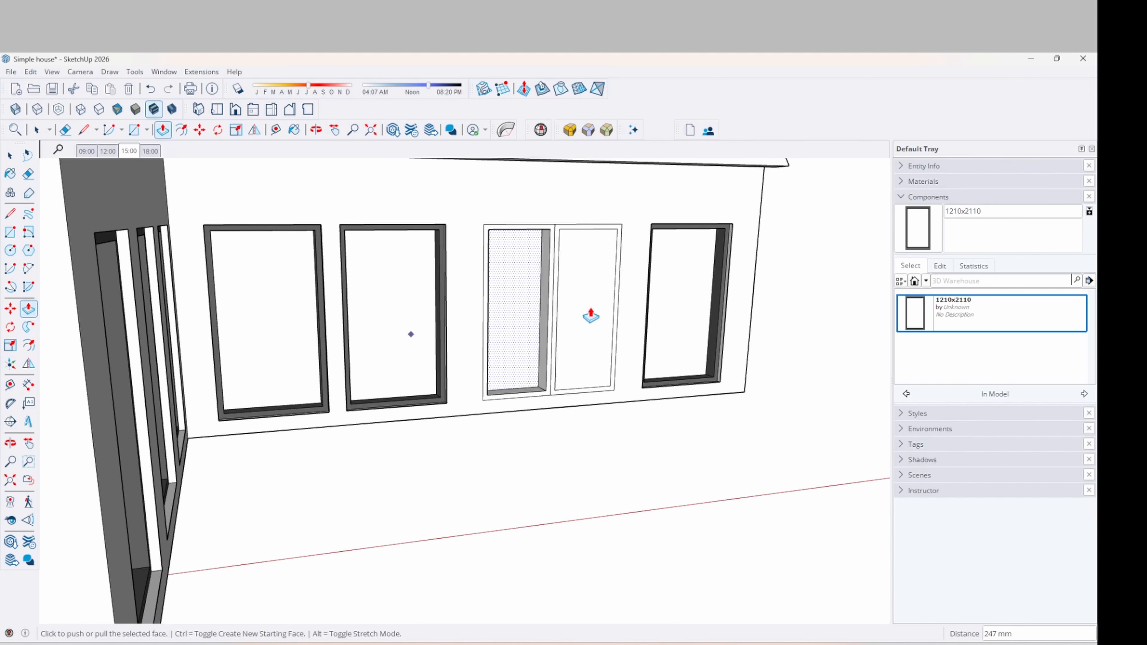
double_click(586, 343)
middle_drag(586, 353, 524, 414)
scroll(524, 413, up, 3)
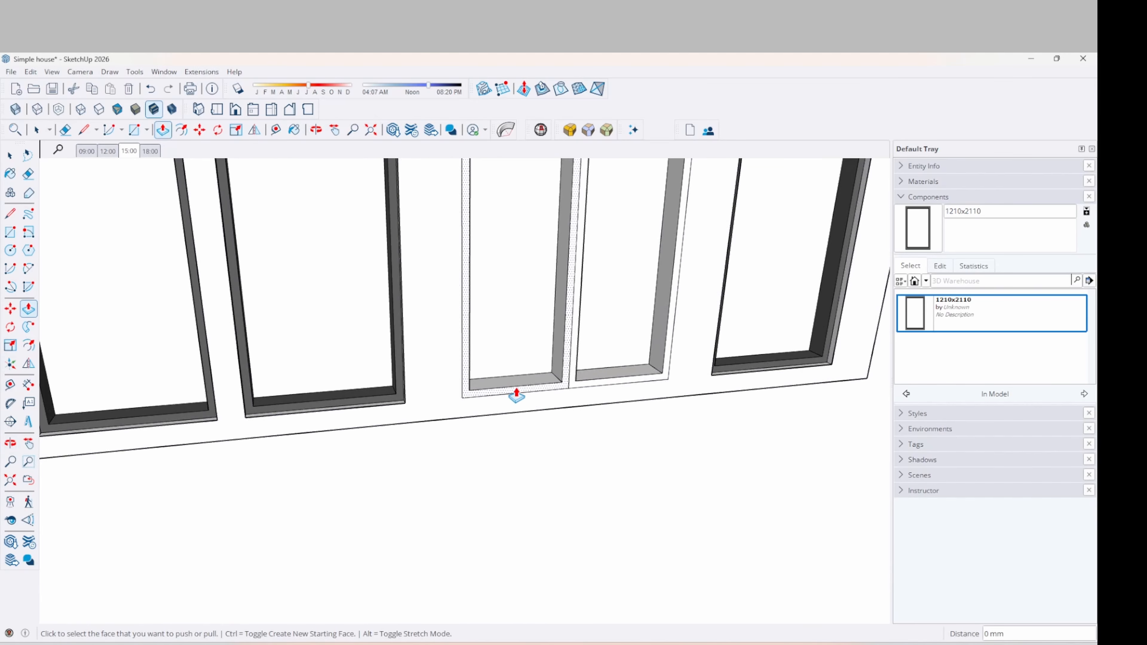
Pull the door's bottom frame out 64 mm to match the windows
click(507, 398)
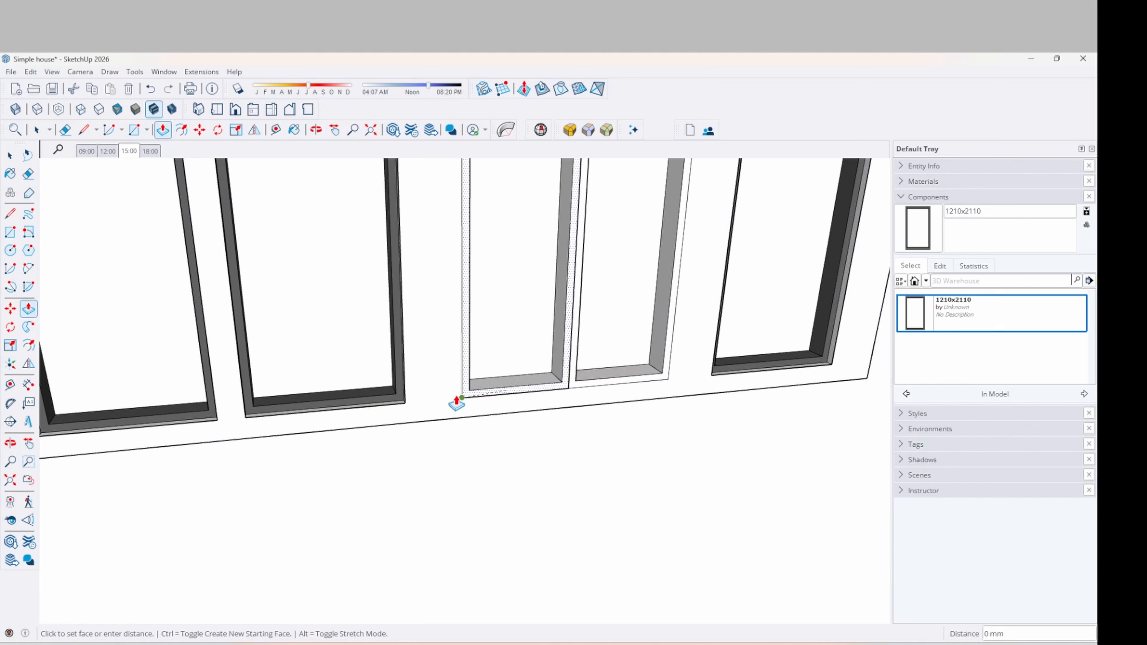
click(392, 397)
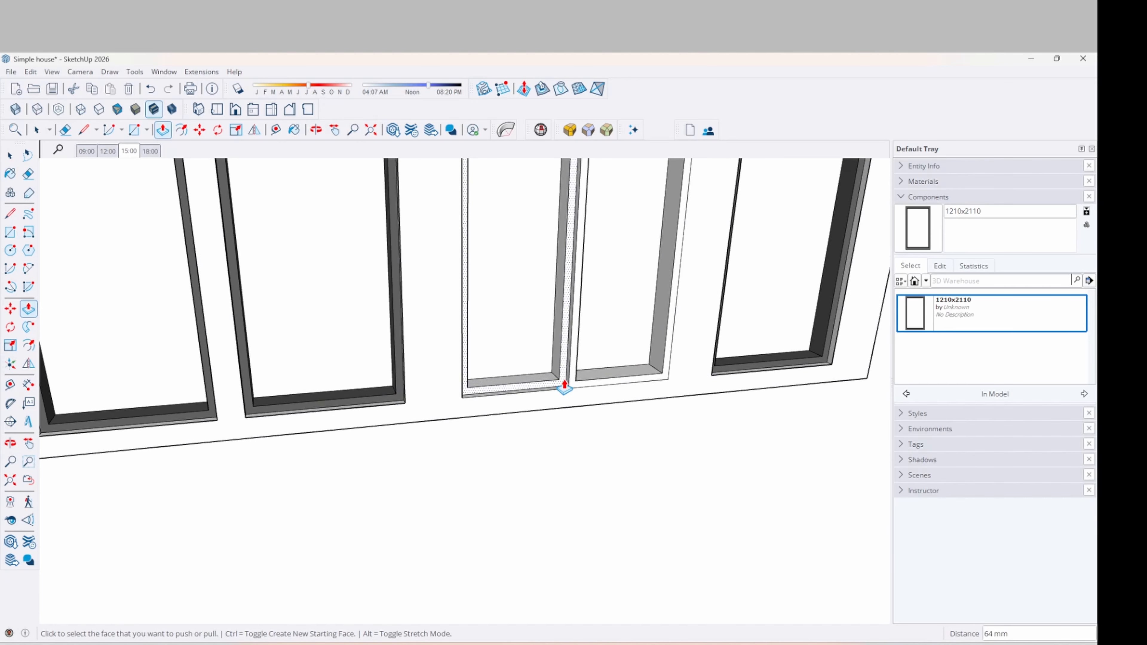
scroll(520, 398, down, 5)
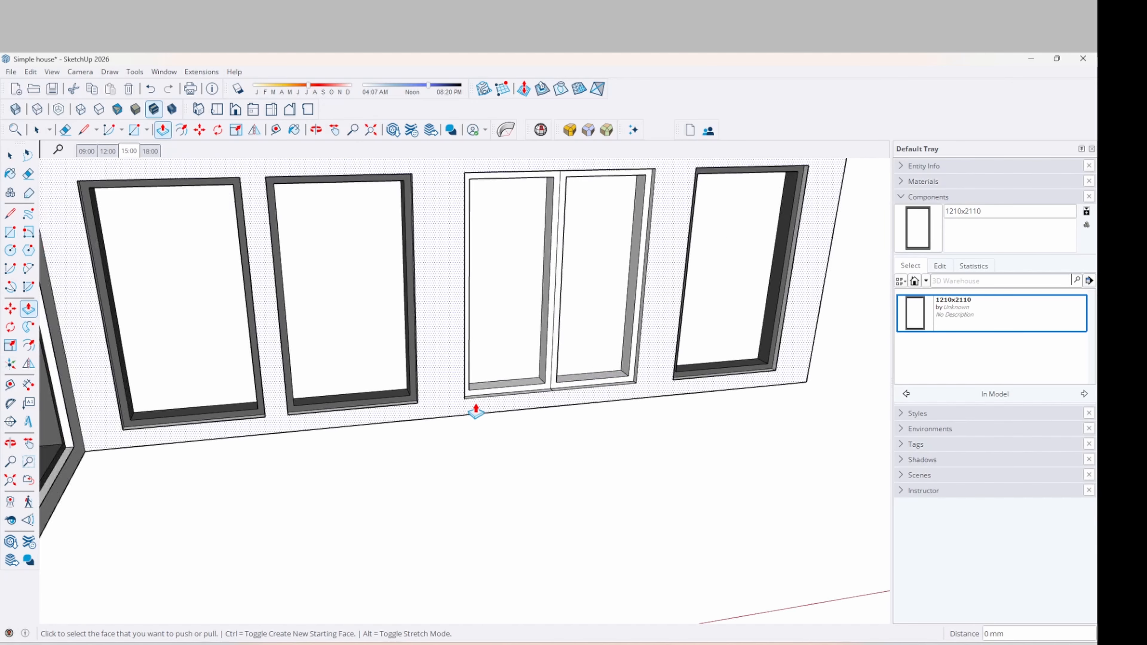
middle_drag(474, 405, 330, 343)
key(space)
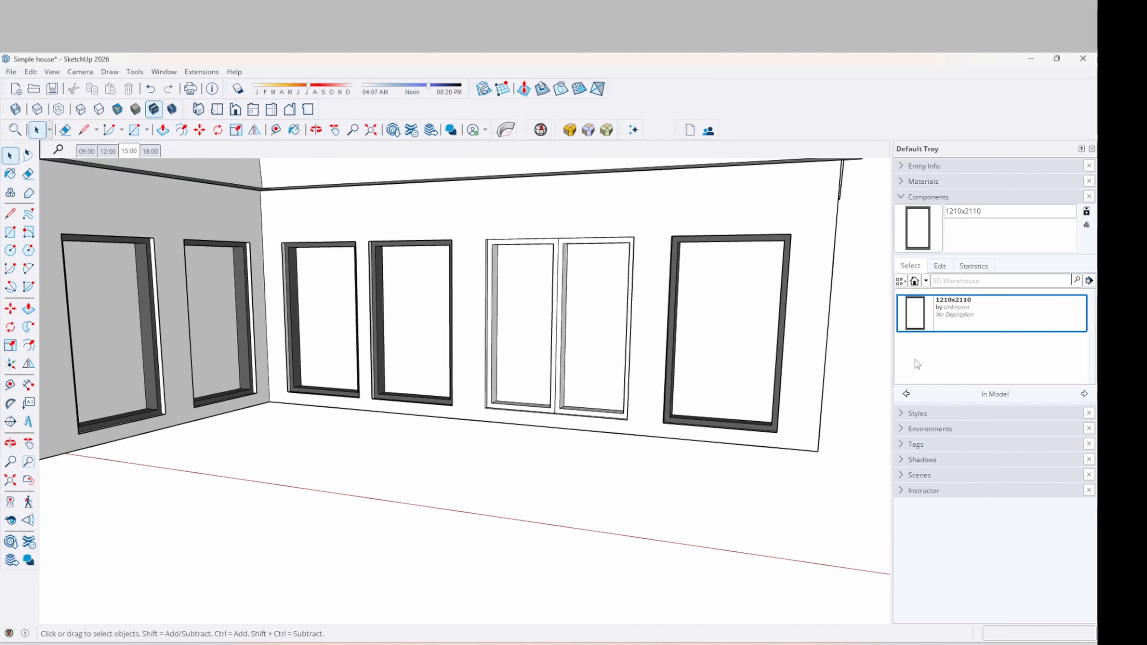
Pick M06_Steel_Smoke and sample the dark window-frame material with the Paint Bucket
click(902, 198)
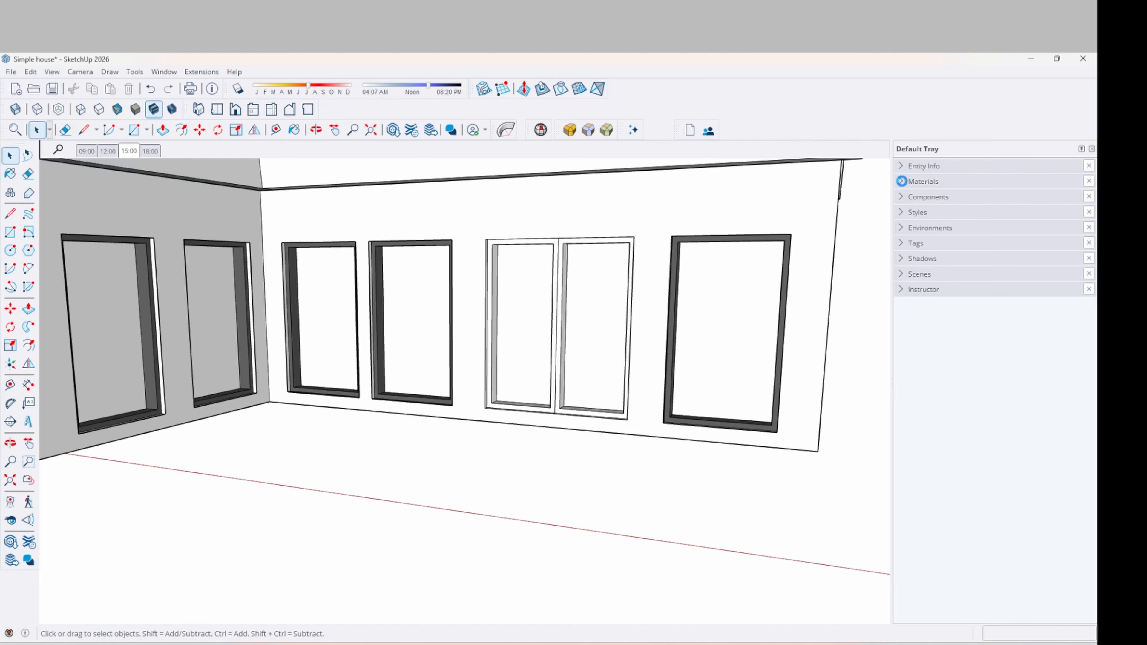
click(902, 181)
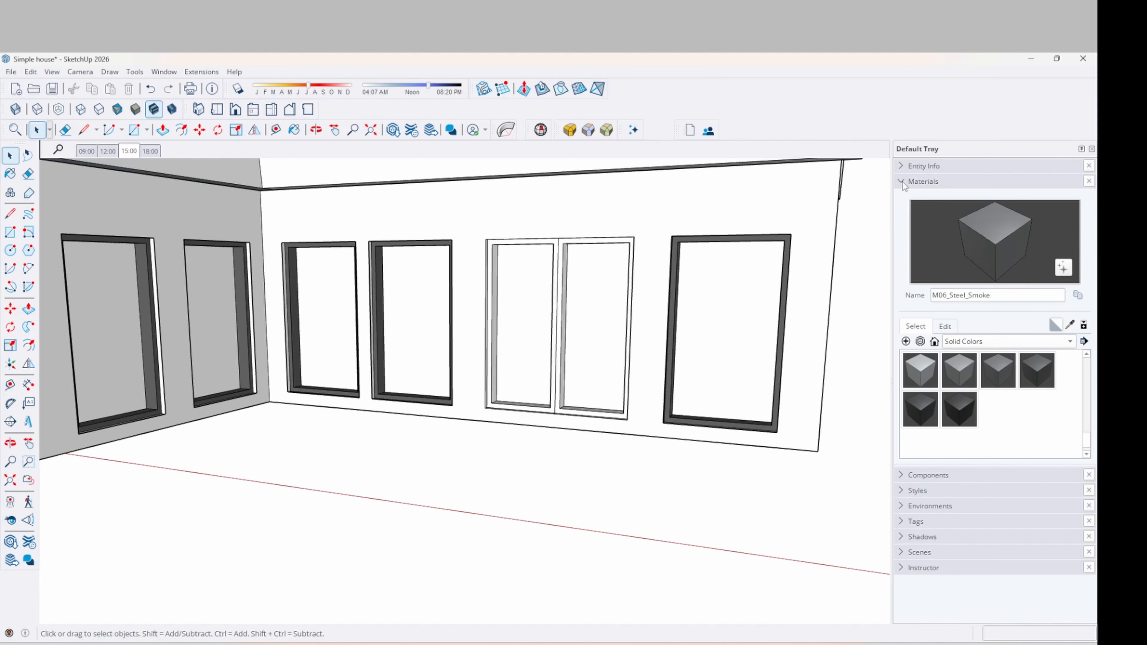
click(998, 366)
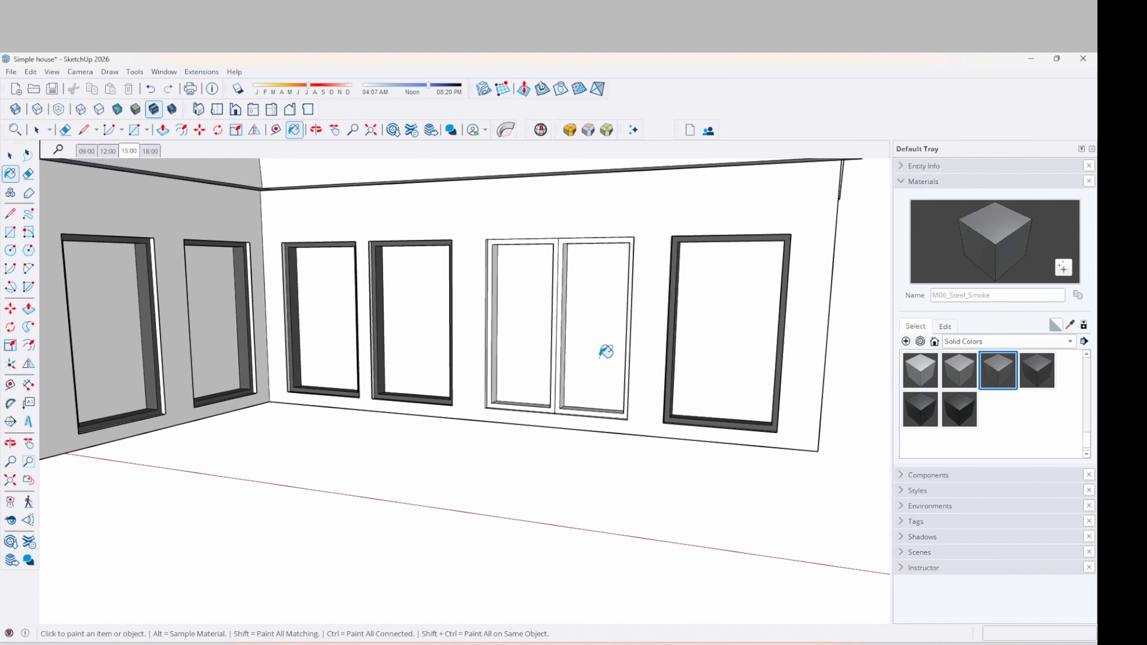
mouse_move(606, 351)
middle_down()
mouse_move(582, 438)
mouse_move(514, 514)
middle_up()
key(space)
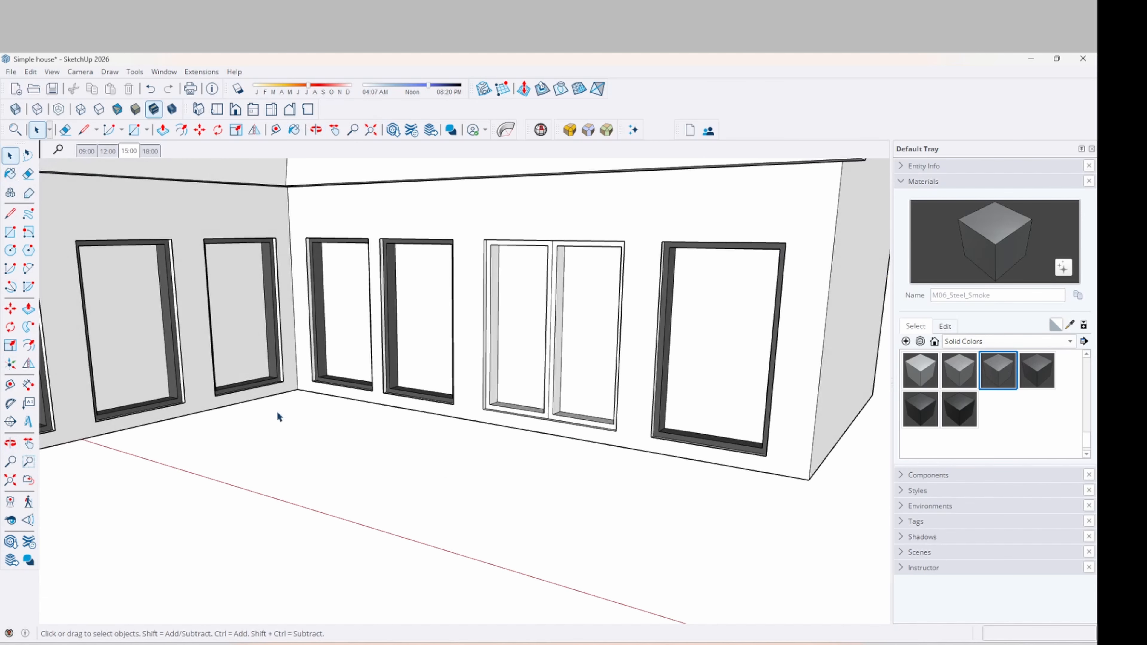
key(b)
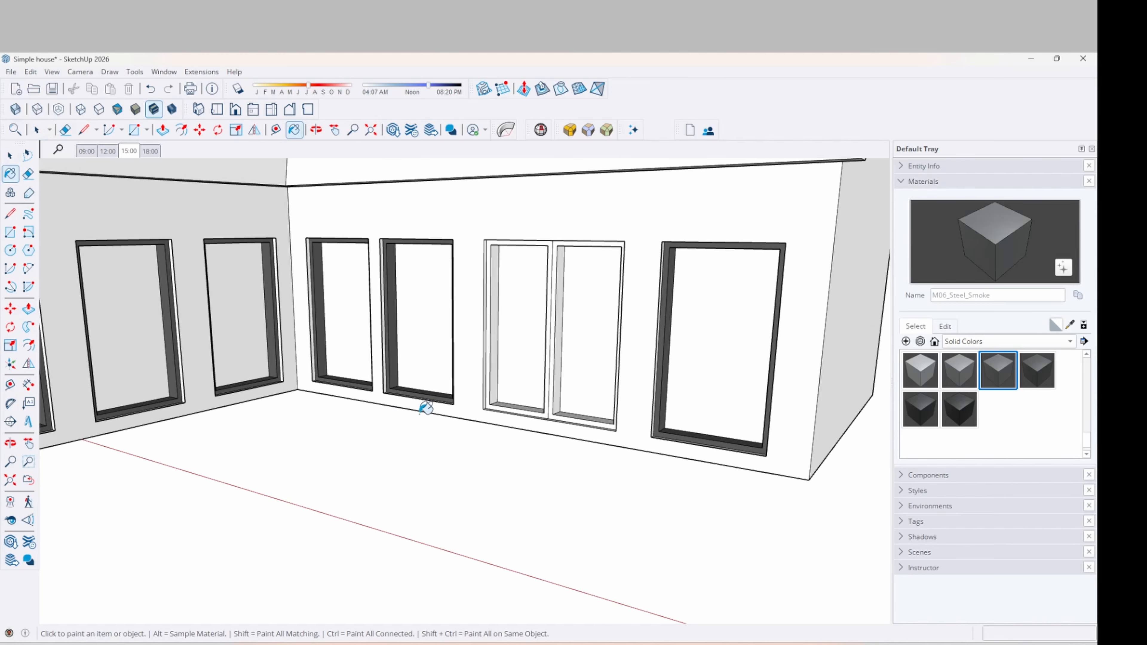
scroll(449, 400, up, 3)
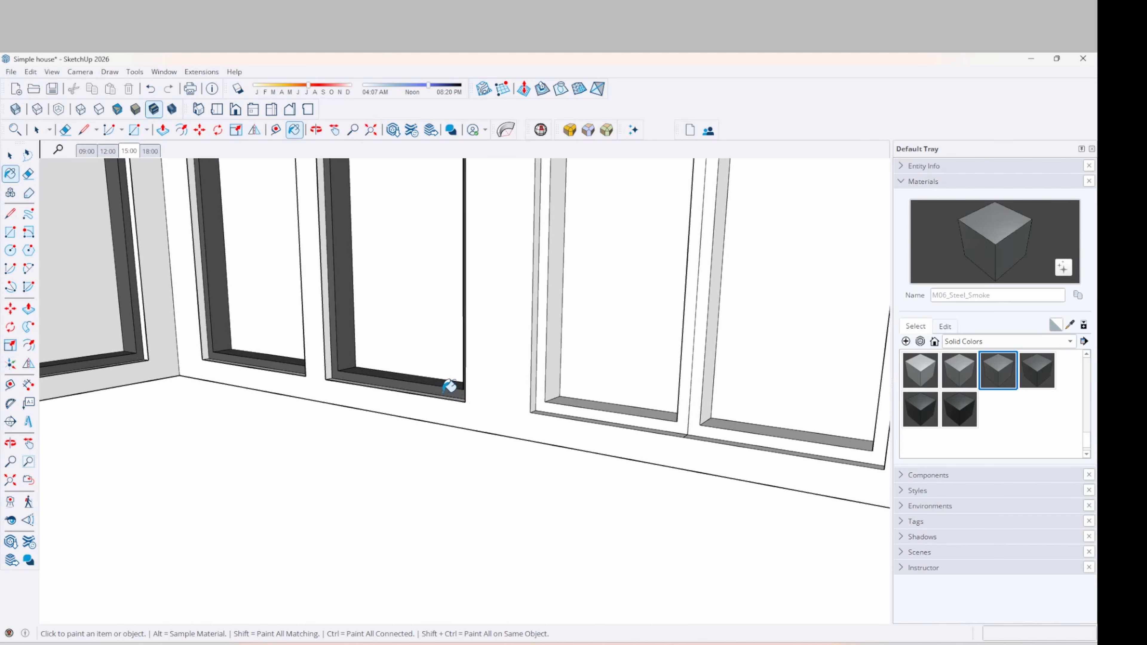
key(alt)
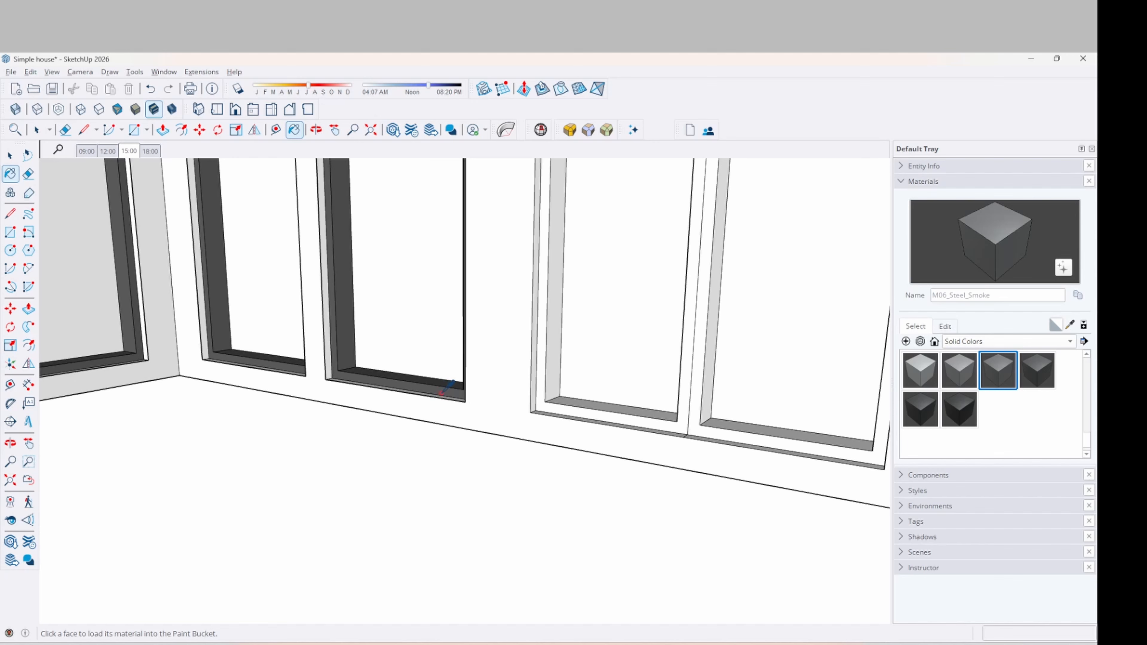
click(441, 390)
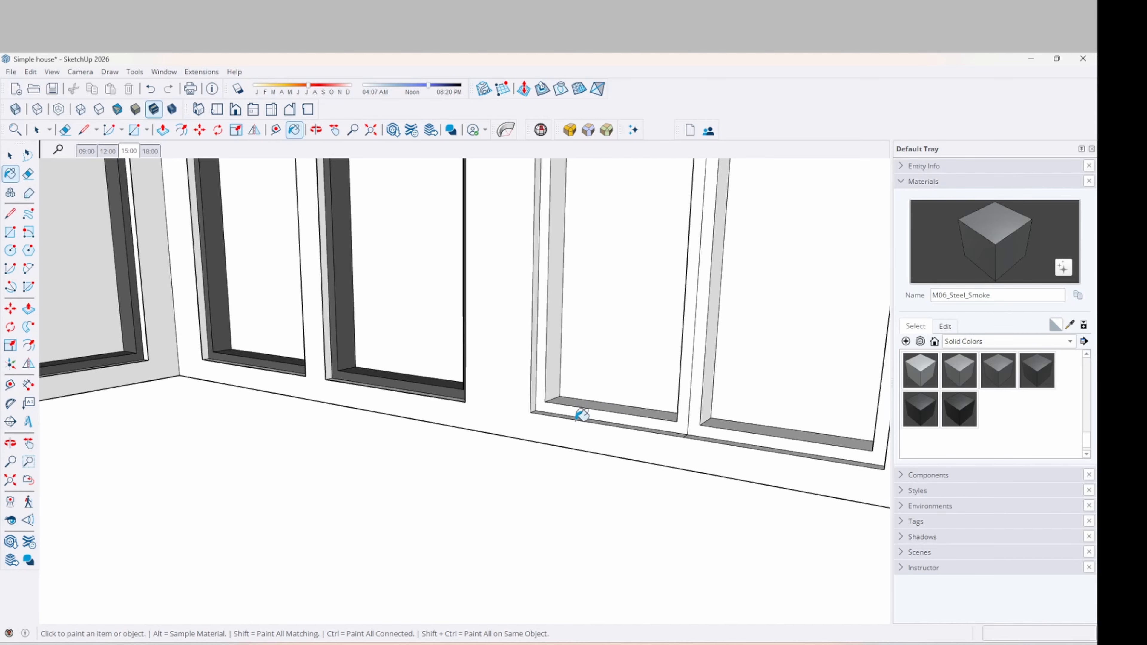
Paint both door panels' front frame faces and the right sill steel grey
click(595, 406)
click(580, 396)
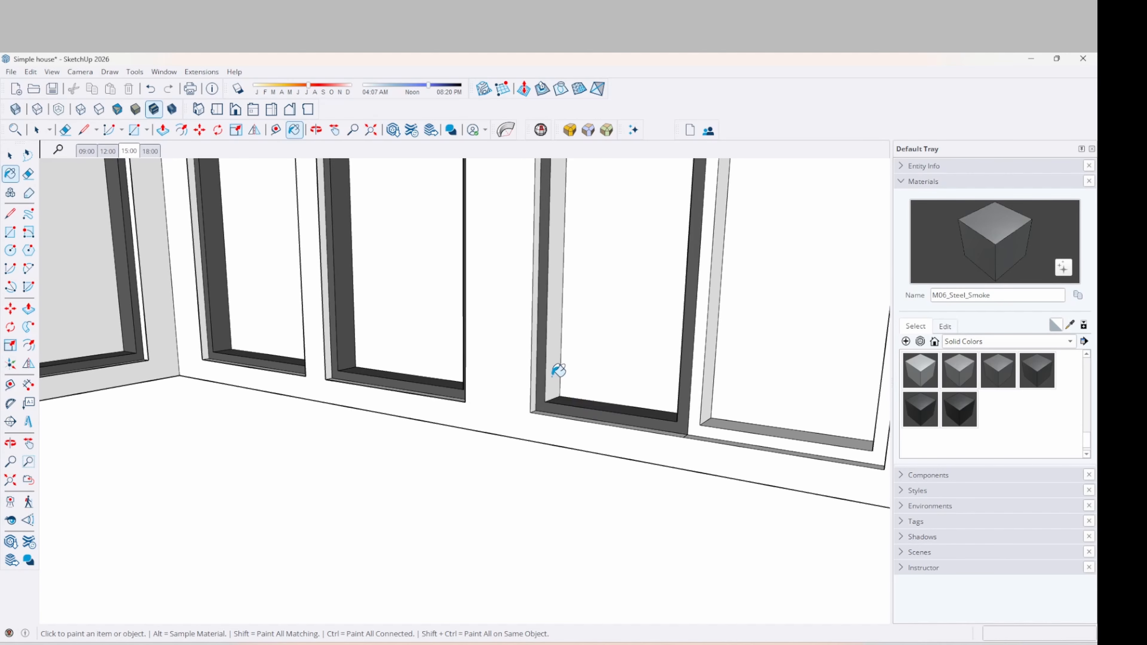
click(553, 374)
click(700, 405)
click(716, 401)
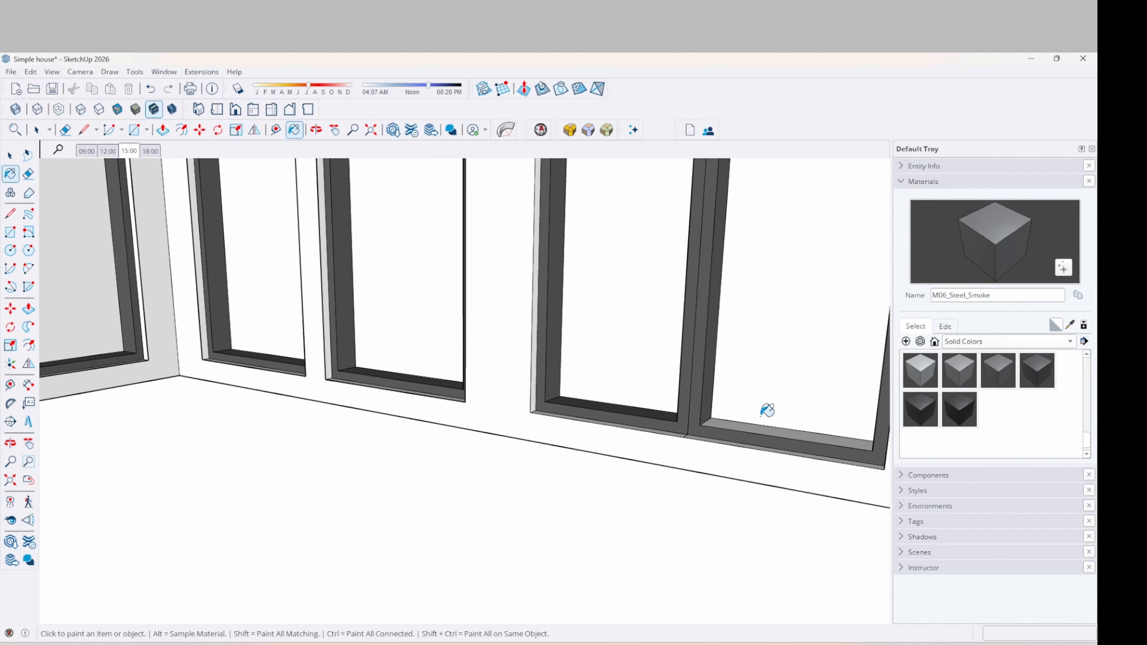
click(758, 428)
mouse_move(758, 428)
middle_down()
mouse_move(697, 418)
mouse_move(499, 460)
mouse_move(742, 400)
mouse_move(640, 415)
mouse_move(674, 305)
middle_up()
scroll(673, 325, up, 3)
Paint the remaining light door jambs and both top frames M06_Steel_Smoke
click(673, 324)
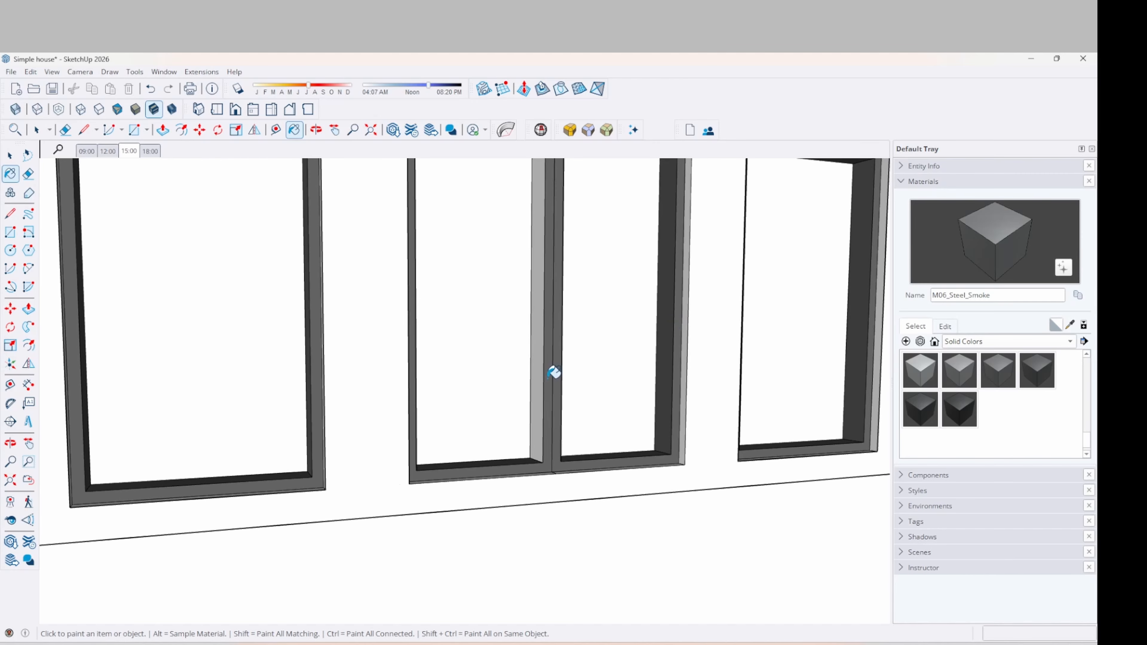
click(540, 403)
mouse_move(541, 403)
middle_down()
mouse_move(530, 531)
mouse_move(525, 223)
mouse_move(458, 291)
mouse_move(392, 451)
mouse_move(491, 456)
mouse_move(453, 451)
middle_up()
click(525, 238)
click(566, 249)
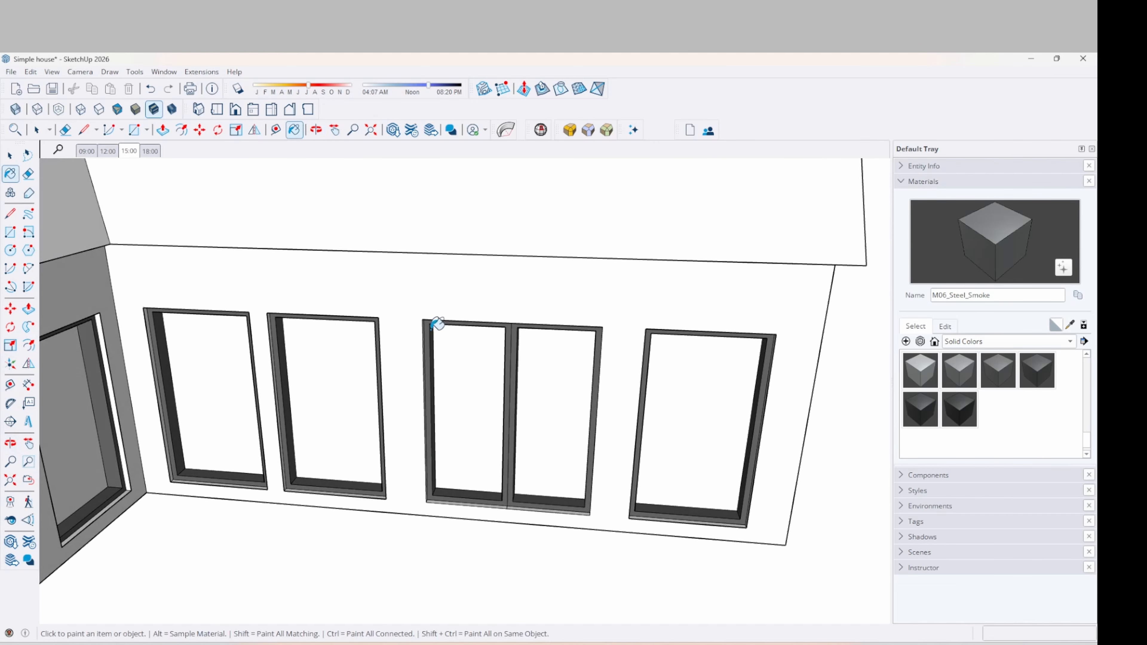
key(space)
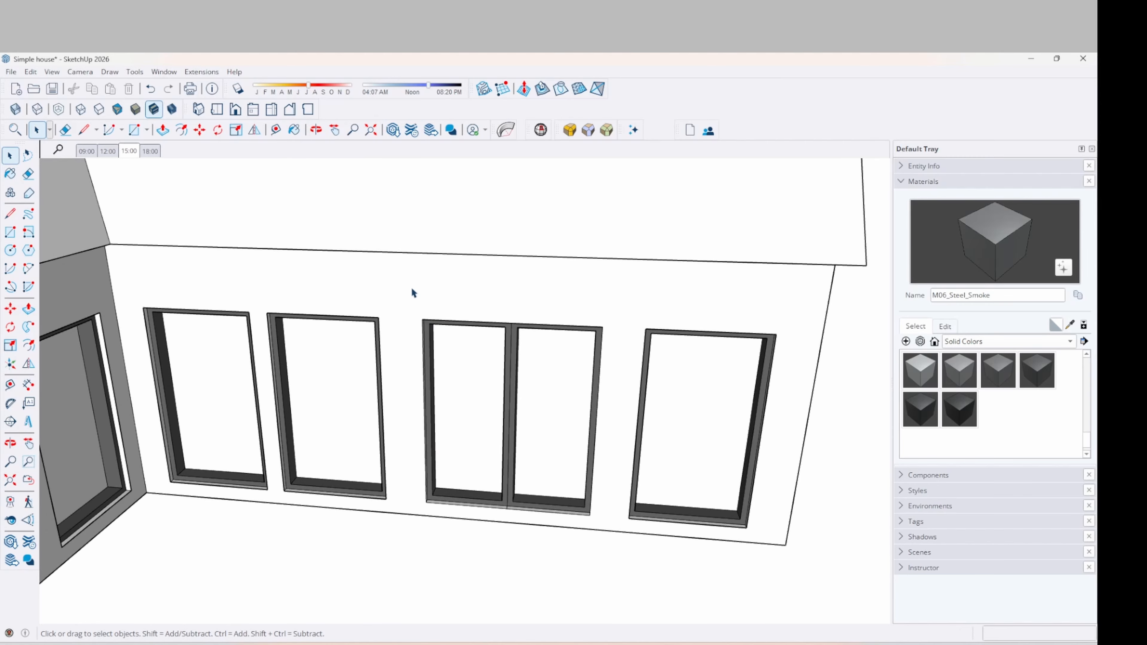
Window-select the steel-framed double door and make it a component named 2110x1810
drag(409, 287, 611, 532)
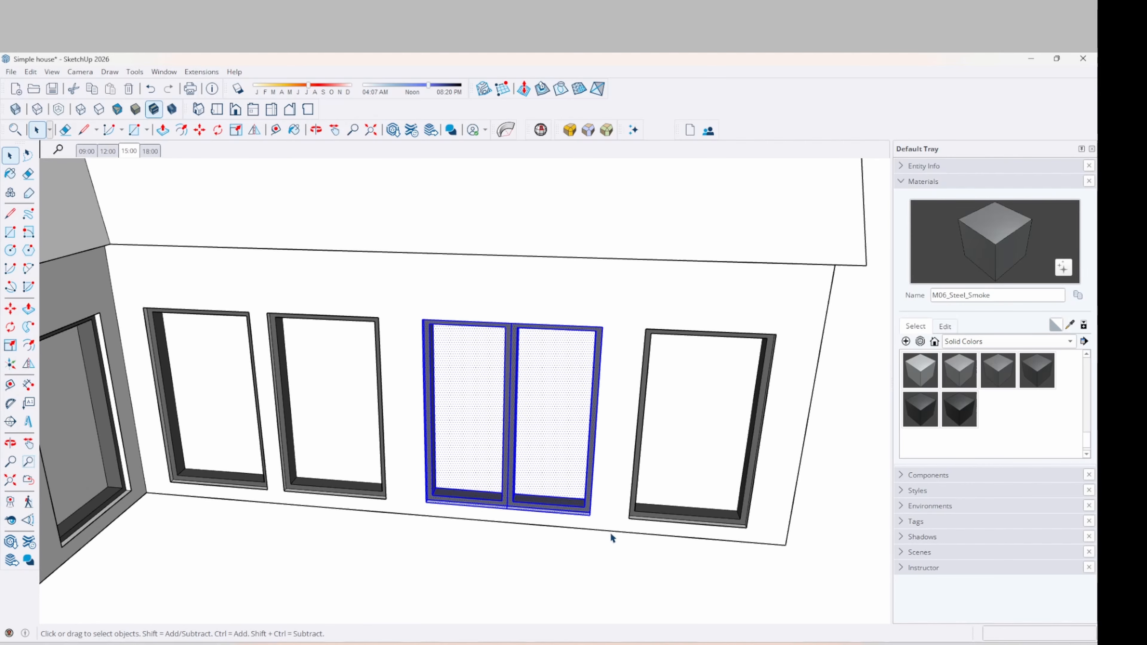
right_click(519, 433)
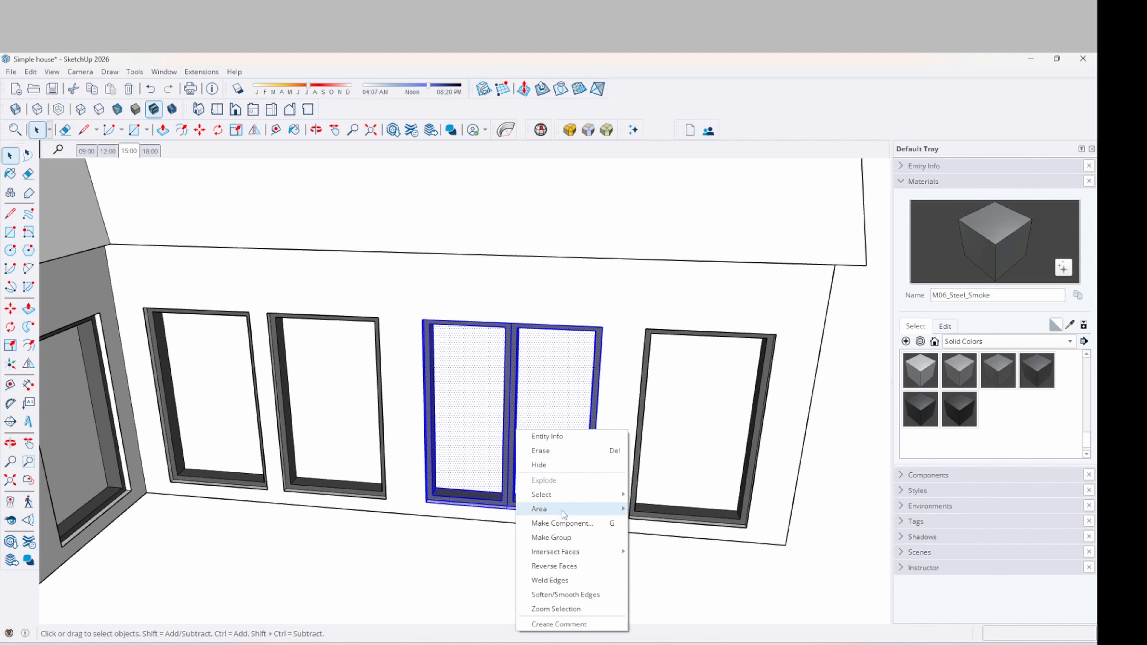
click(562, 522)
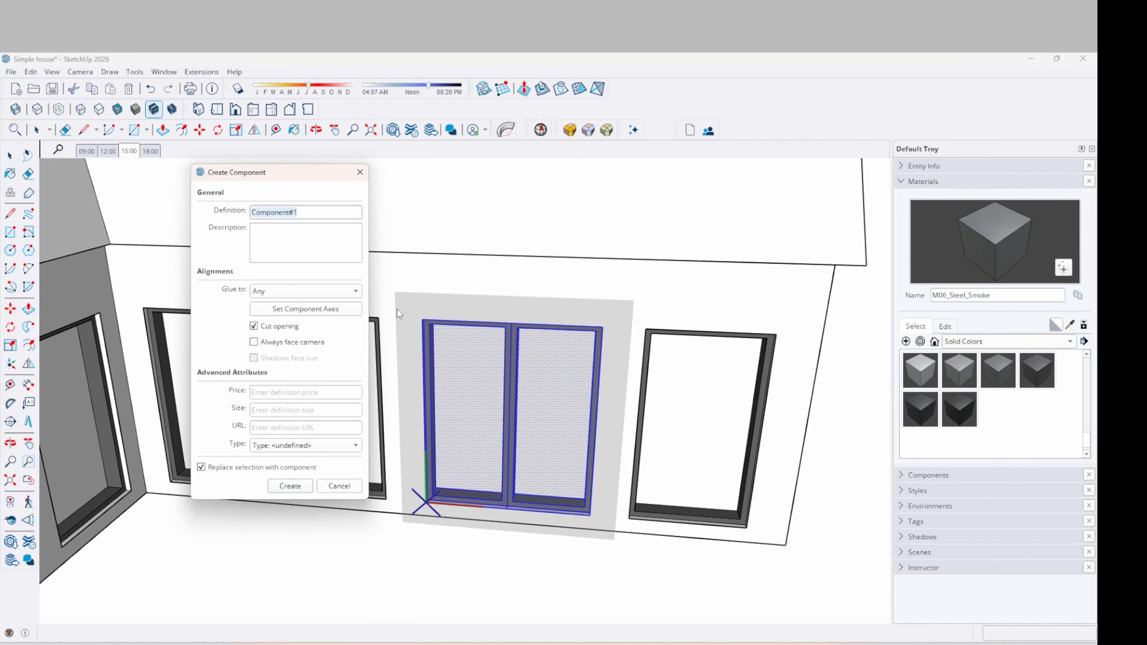
text(2110x1810)
click(290, 486)
scroll(399, 419, down, 5)
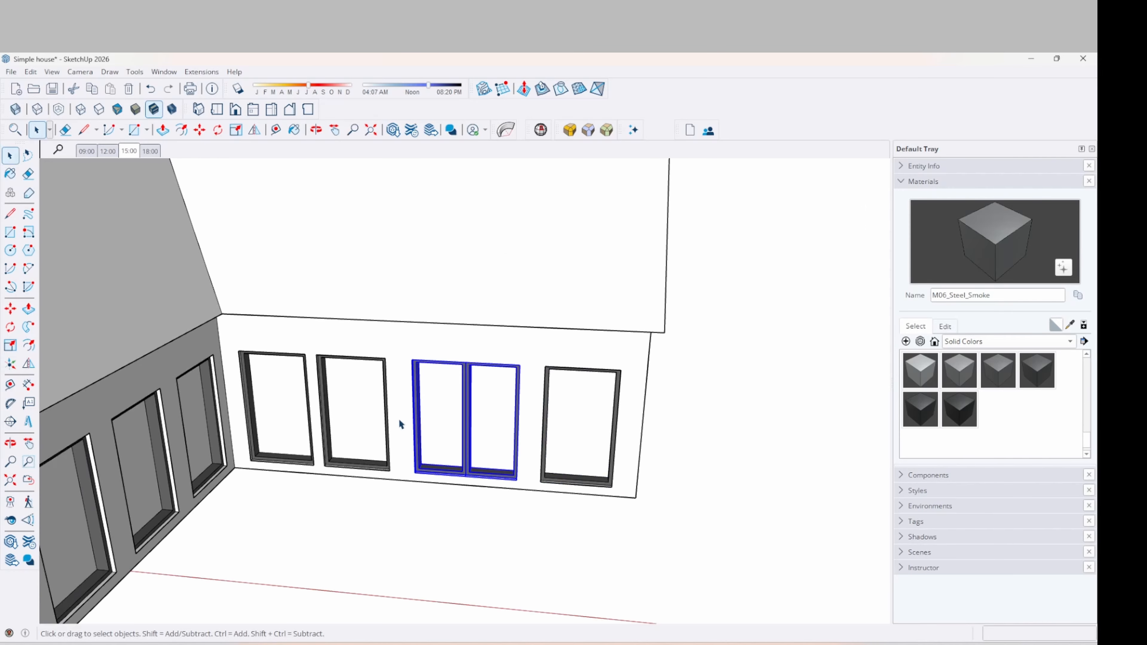
middle_drag(399, 419, 260, 387)
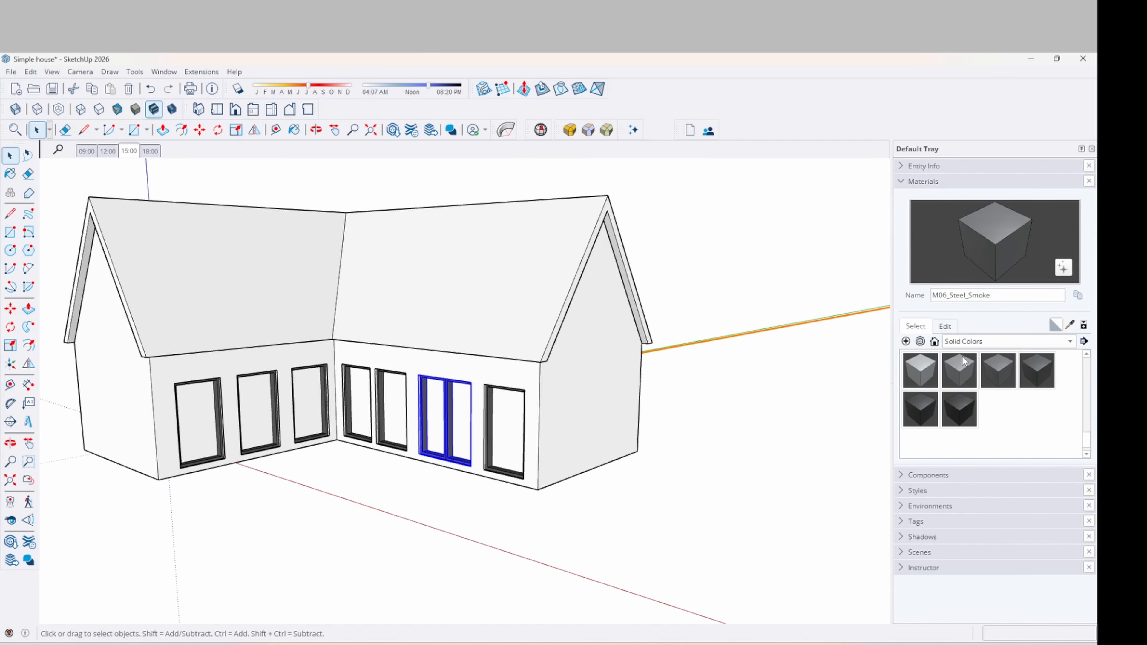
Place a copy of the 2110x1810 component on the gable-end wall
click(898, 182)
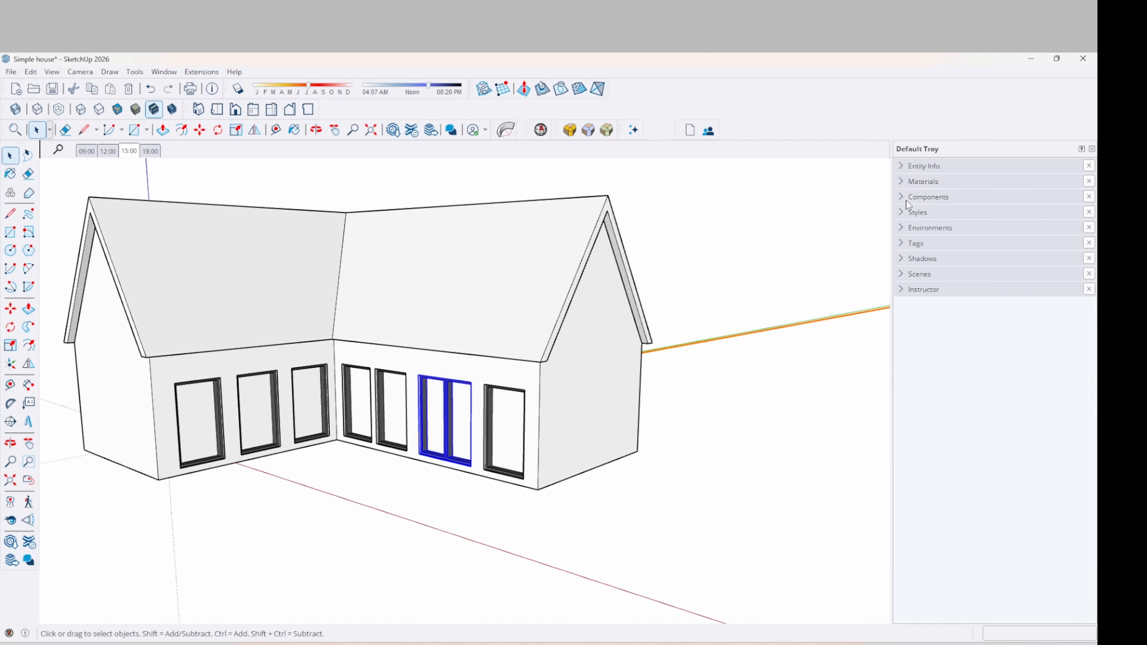
click(901, 198)
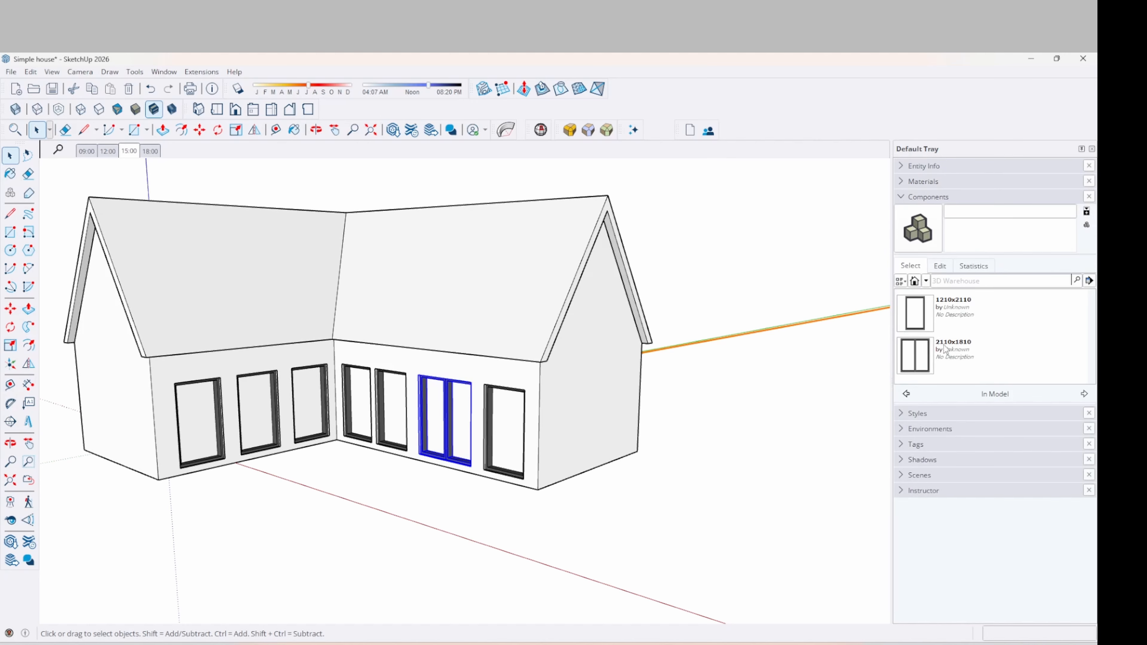
click(928, 360)
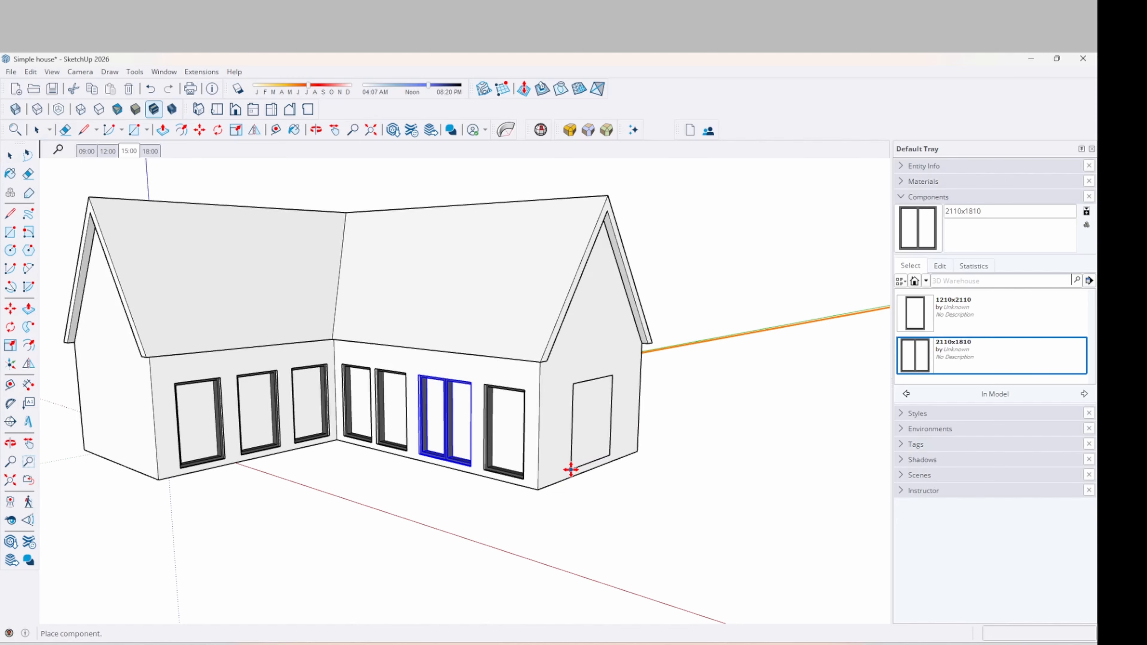
click(561, 466)
middle_drag(561, 466, 497, 445)
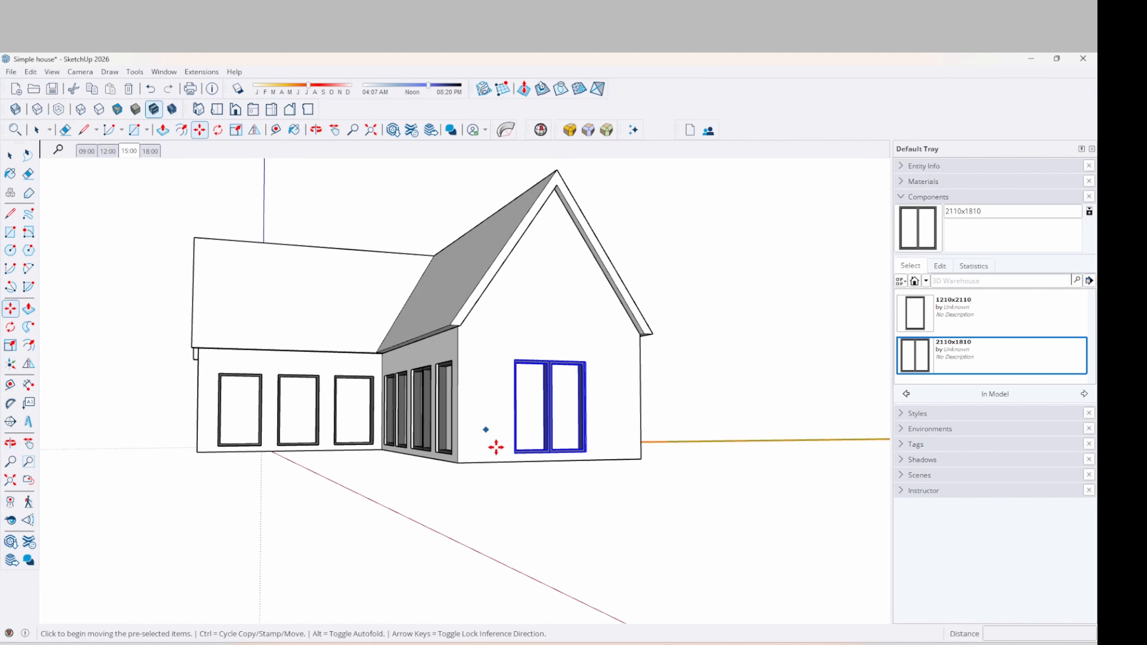
scroll(509, 443, up, 6)
scroll(537, 461, up, 3)
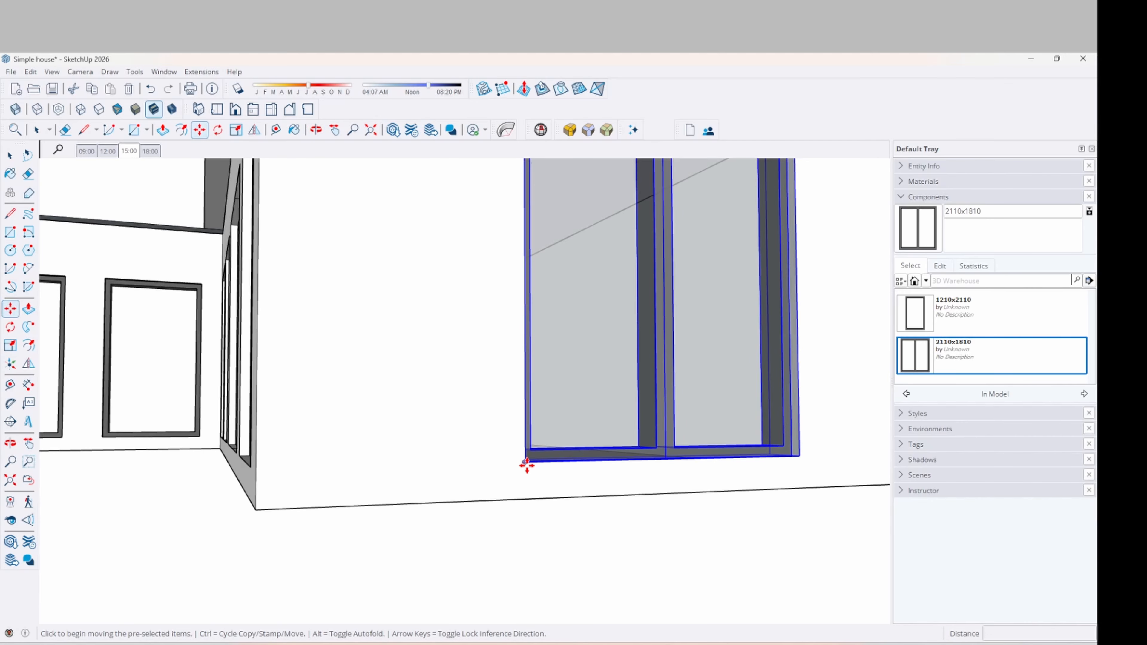
Lower the placed window so it sits level with the other windows
click(527, 462)
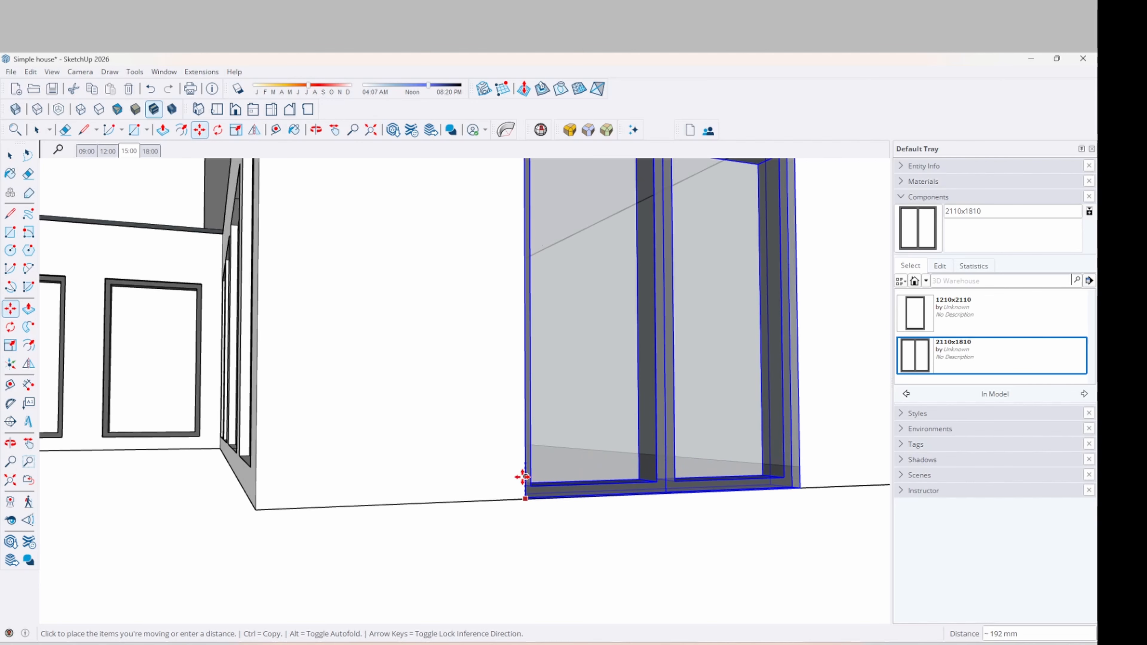
click(247, 463)
scroll(460, 422, down, 5)
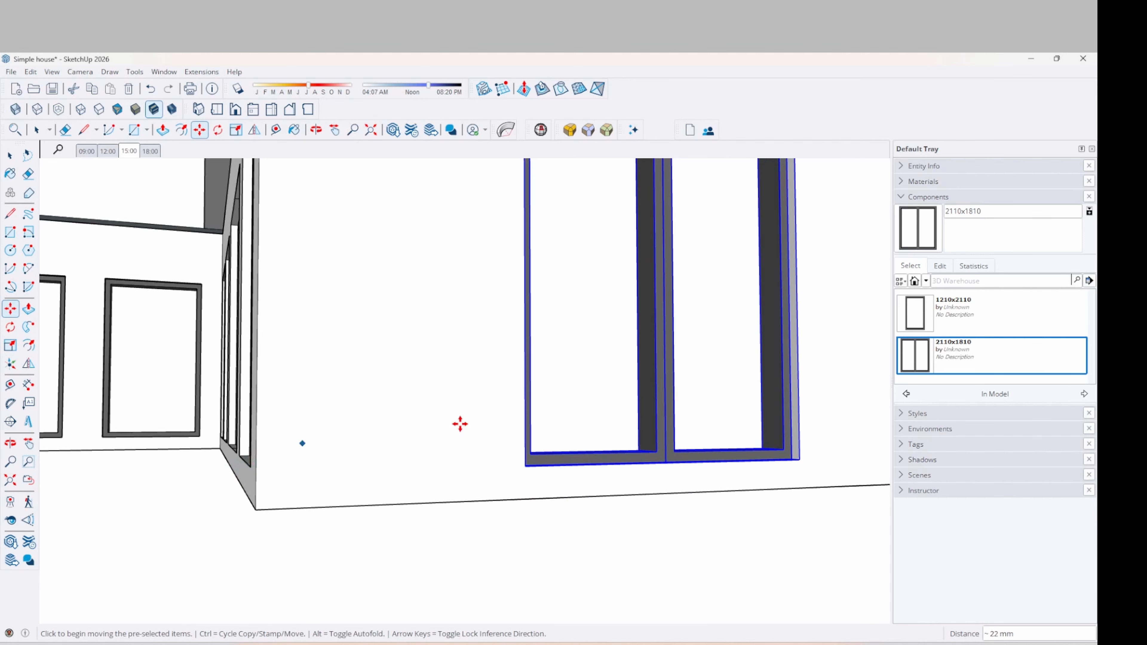
middle_drag(448, 422, 725, 351)
scroll(490, 482, down, 3)
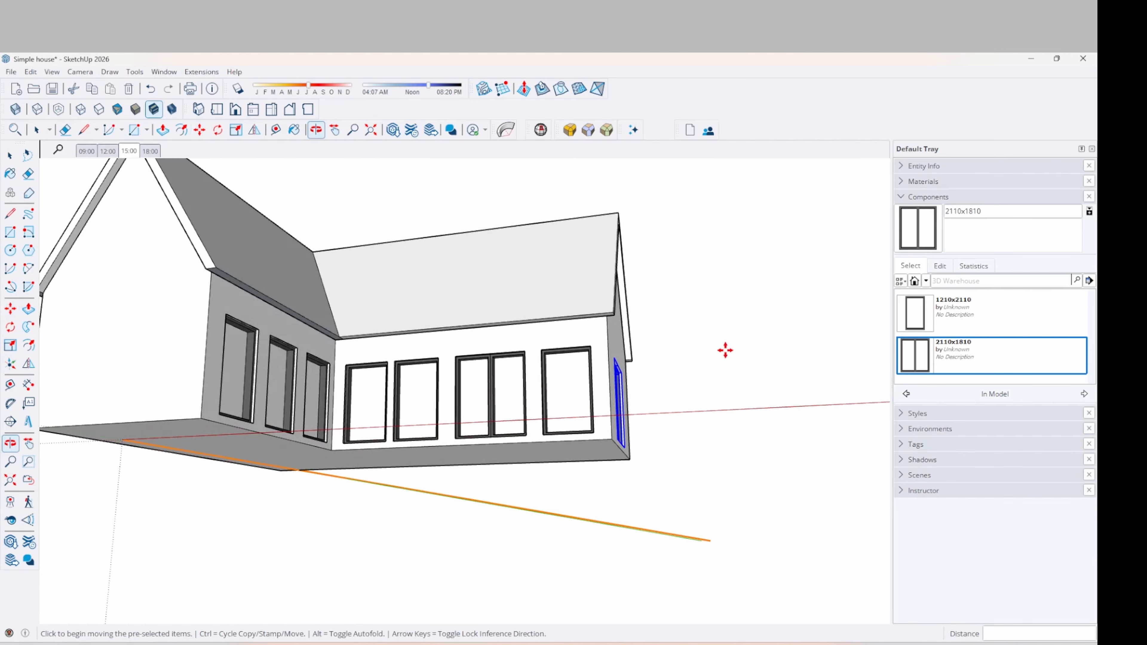
middle_drag(606, 419, 372, 523)
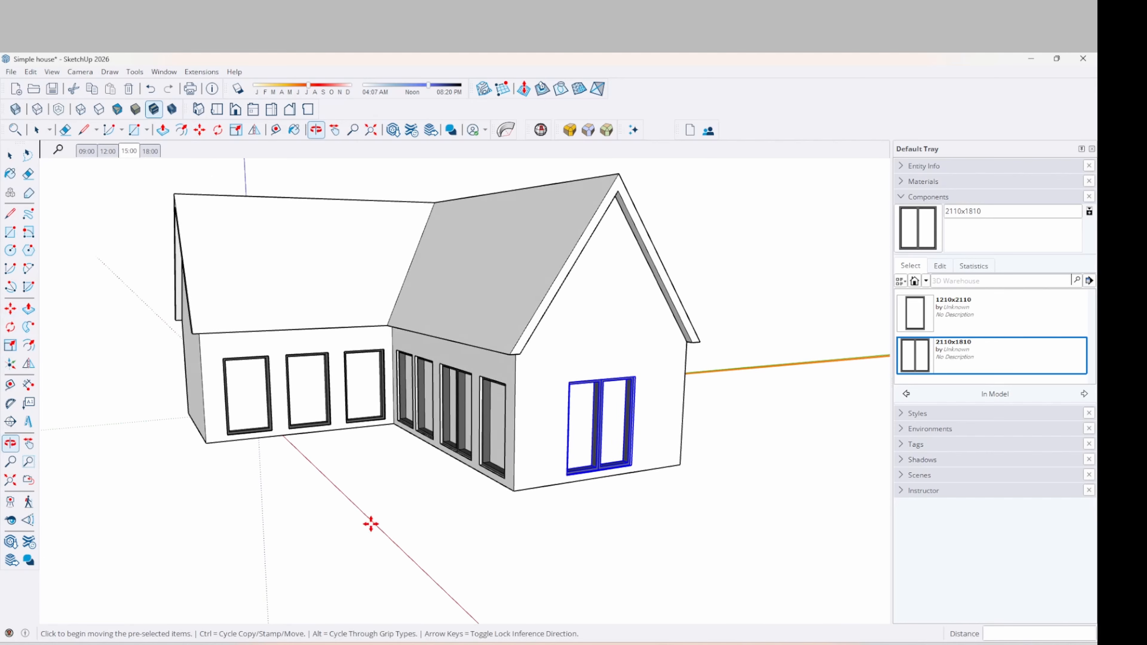
middle_drag(486, 402, 579, 395)
key(m)
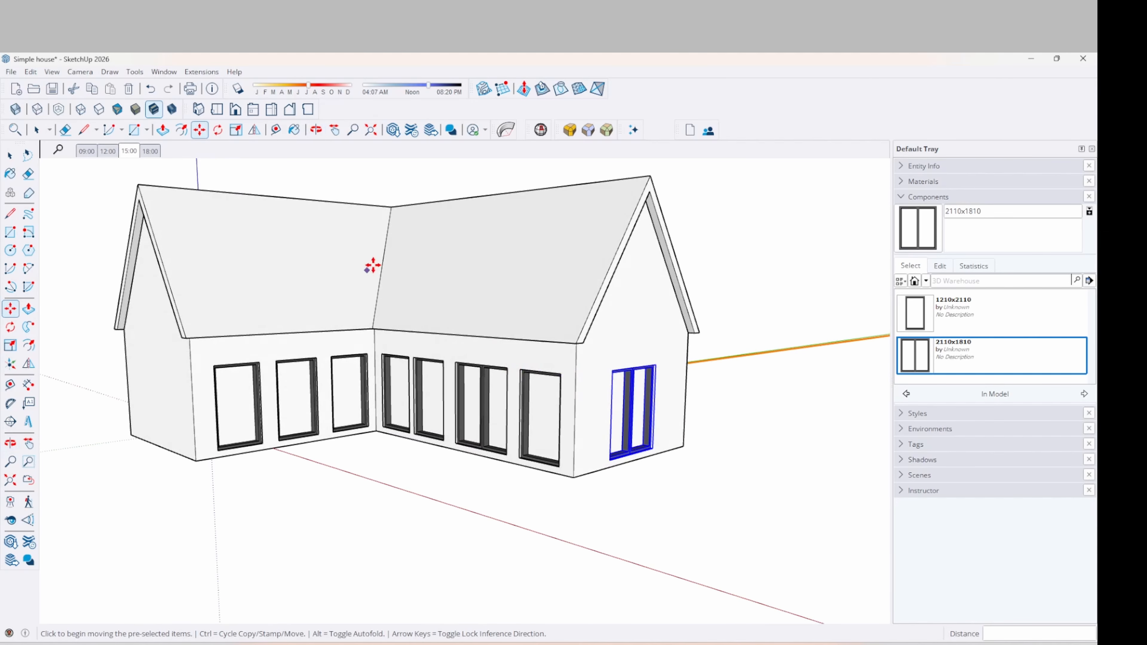
key(space)
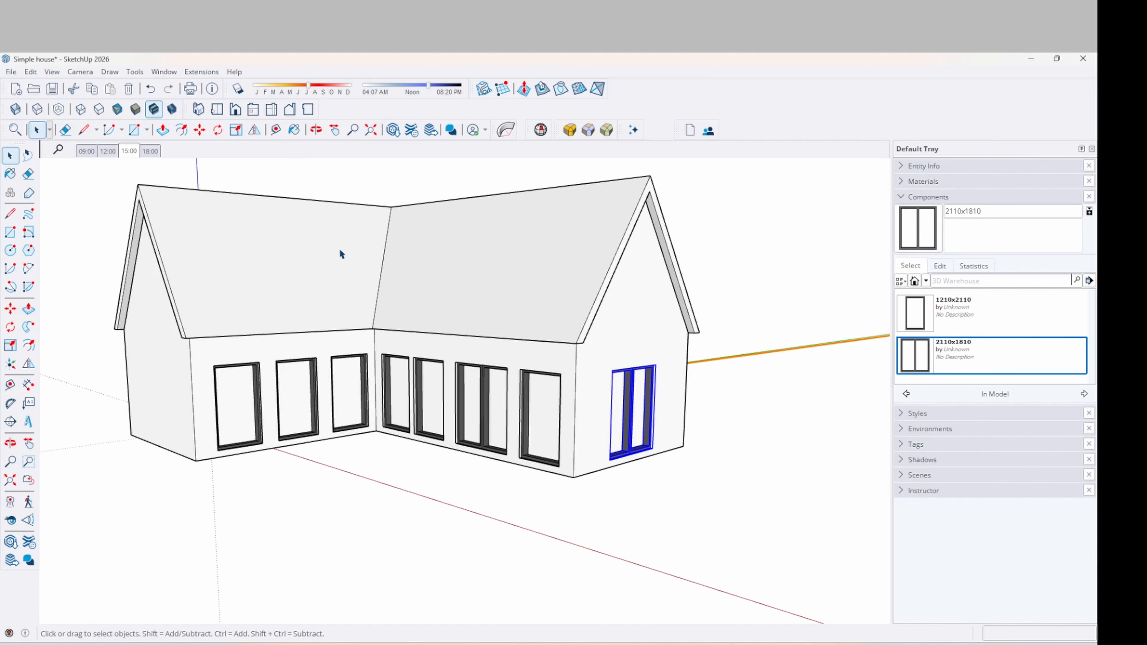
From below, Push/Pull the house's bottom face down 187 mm to form the plinth
click(316, 252)
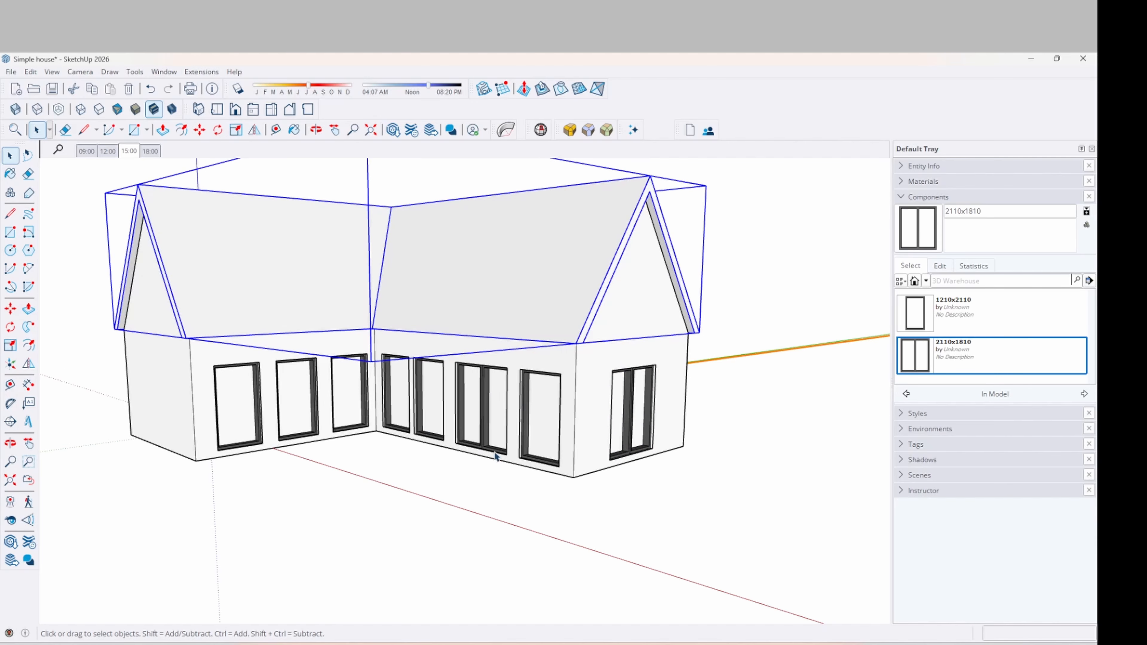
middle_drag(495, 456, 461, 441)
key(o)
drag(371, 472, 472, 441)
key(space)
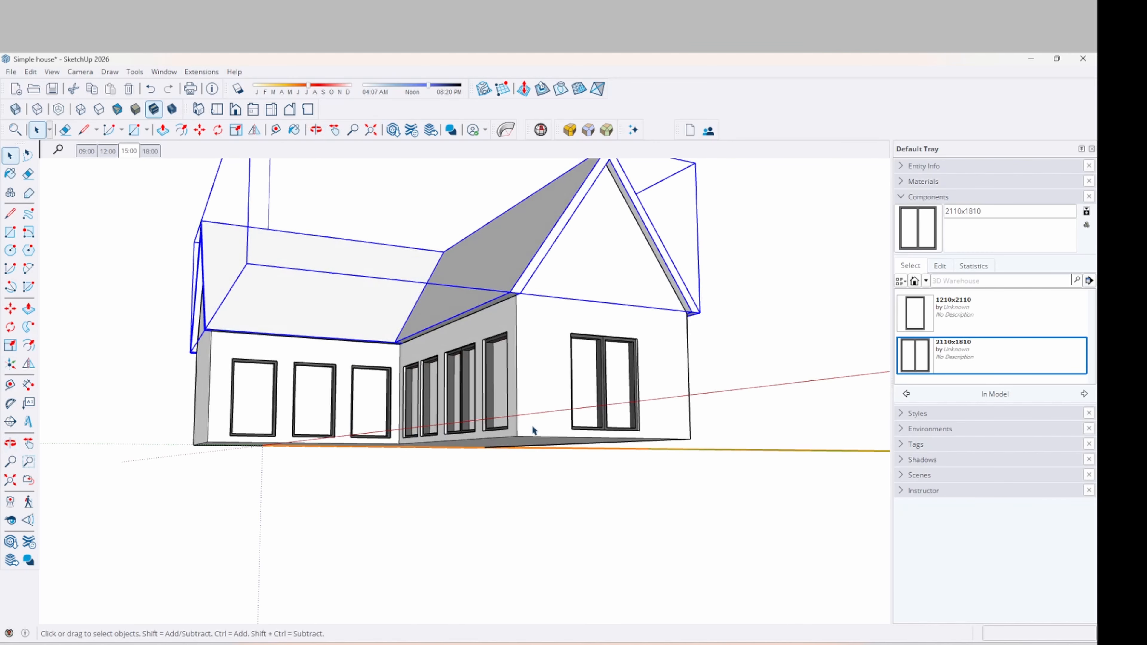
mouse_move(524, 450)
middle_down()
mouse_move(505, 367)
mouse_move(511, 434)
middle_up()
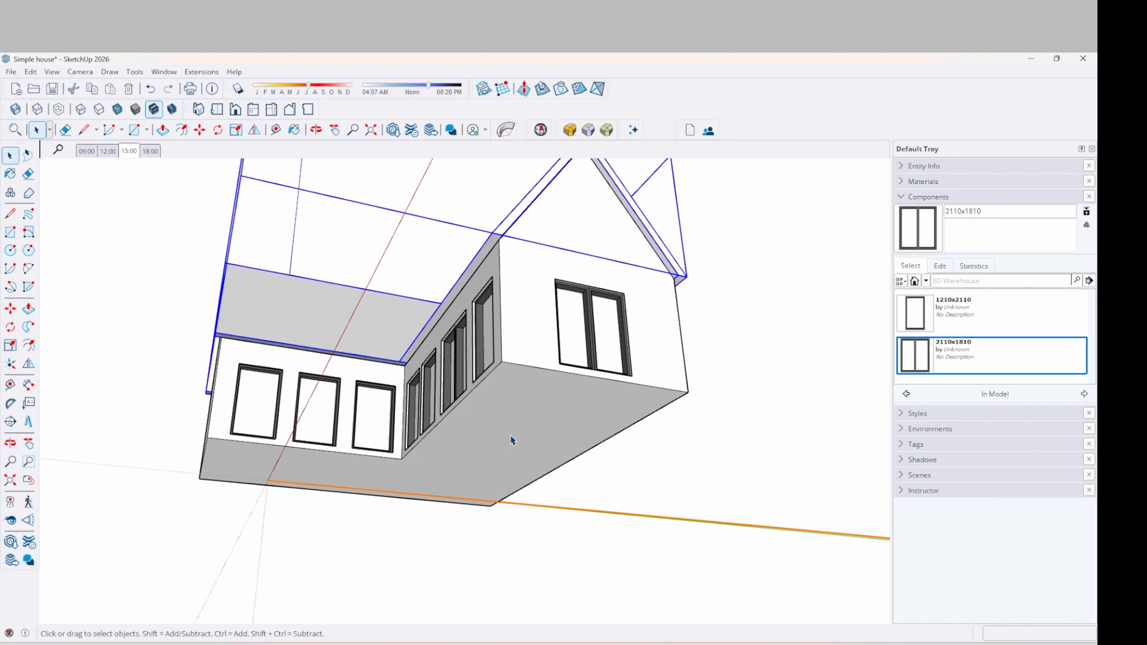
click(514, 429)
key(p)
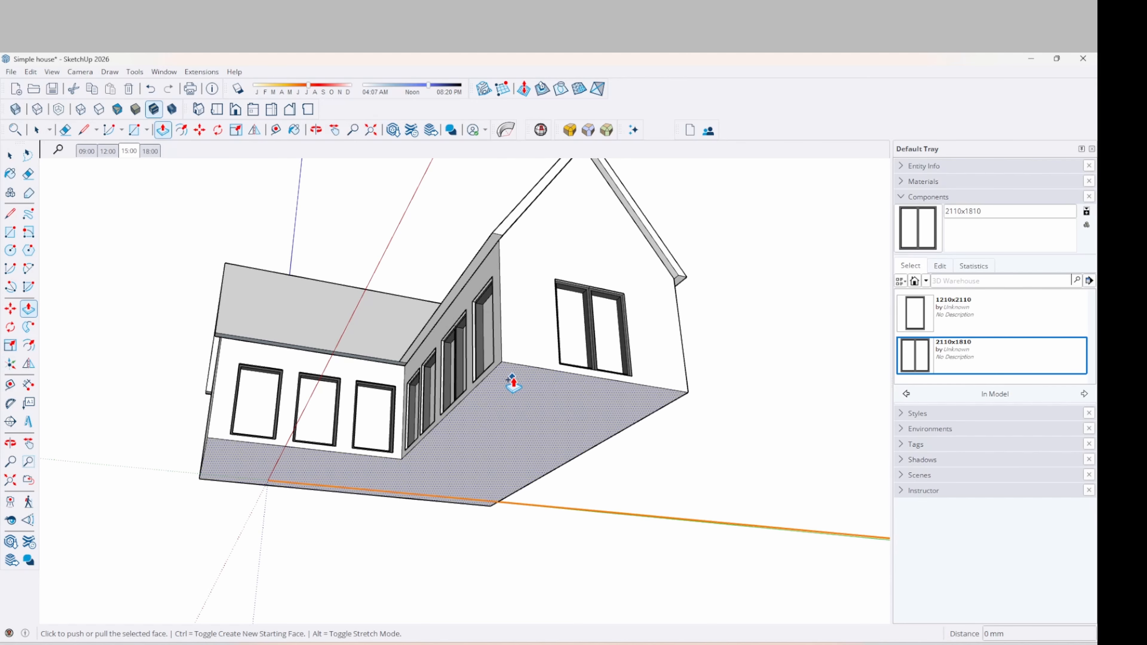
click(513, 384)
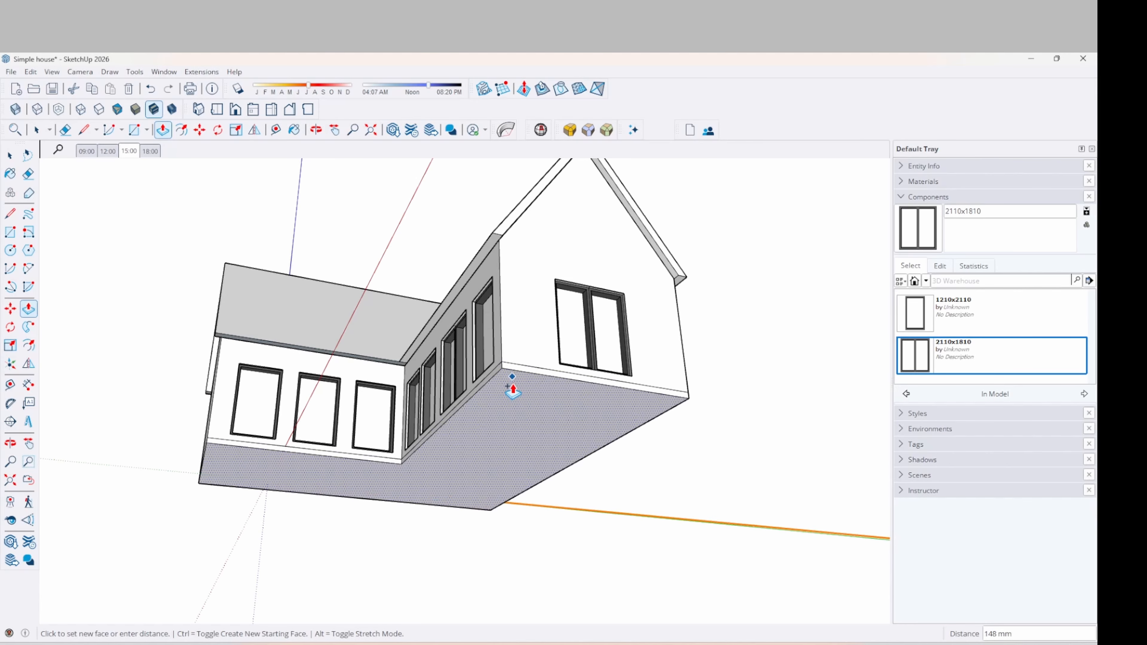
click(517, 385)
middle_drag(520, 384, 582, 469)
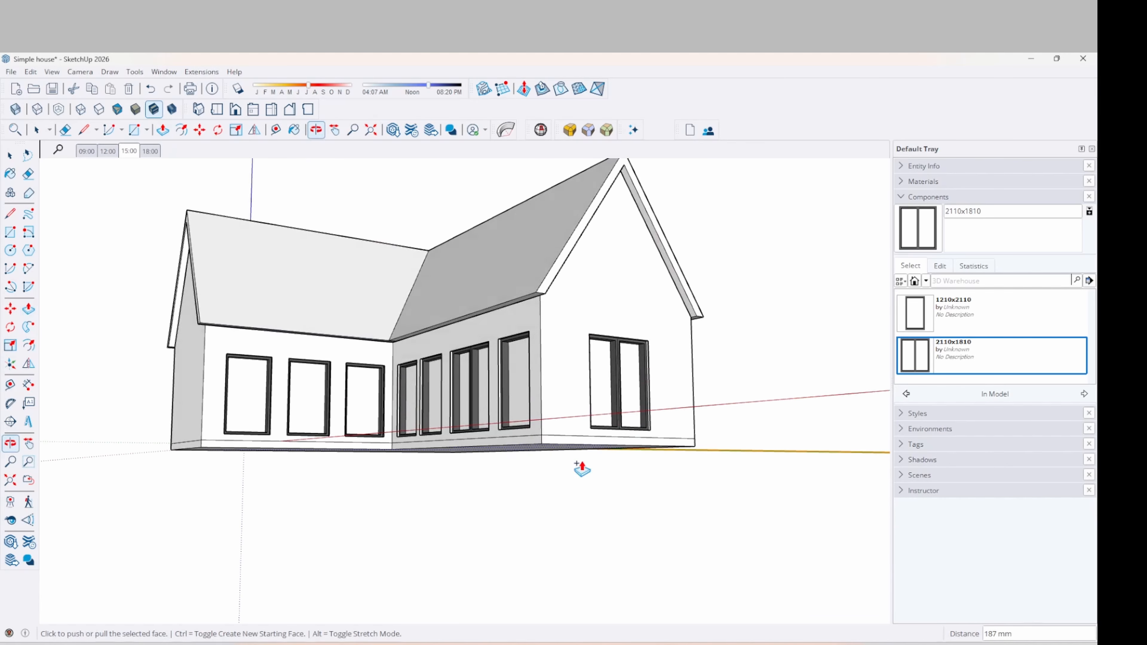
middle_drag(405, 467, 269, 505)
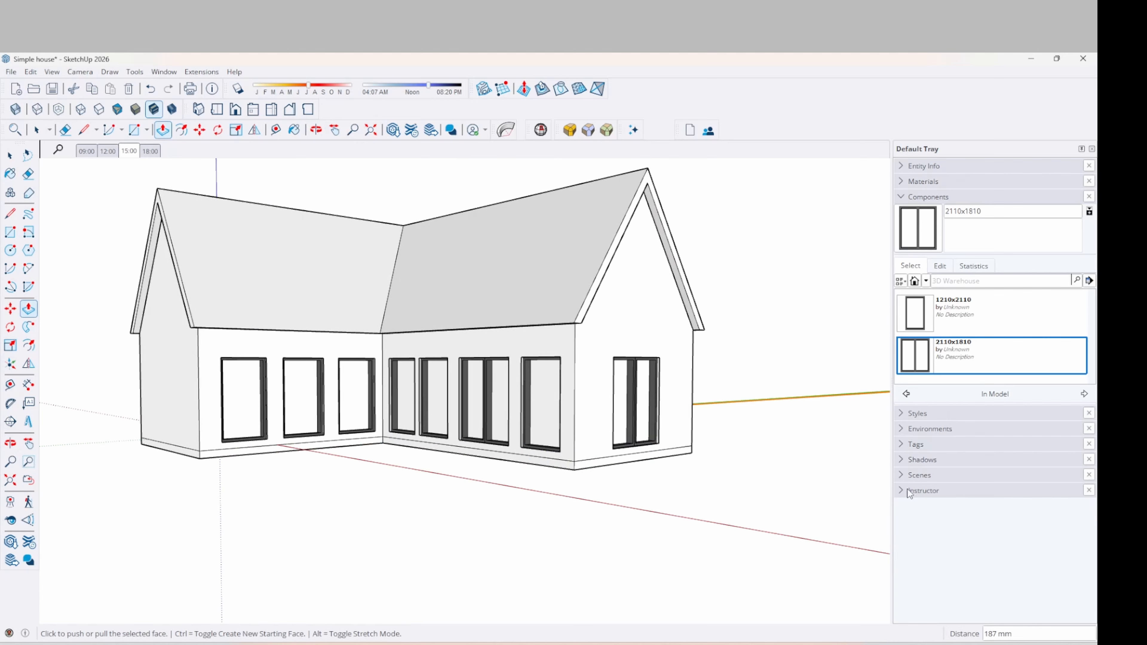
Pick M05_Graphite_Haze and paint the right, front, front-left and left-end plinth strips
click(904, 198)
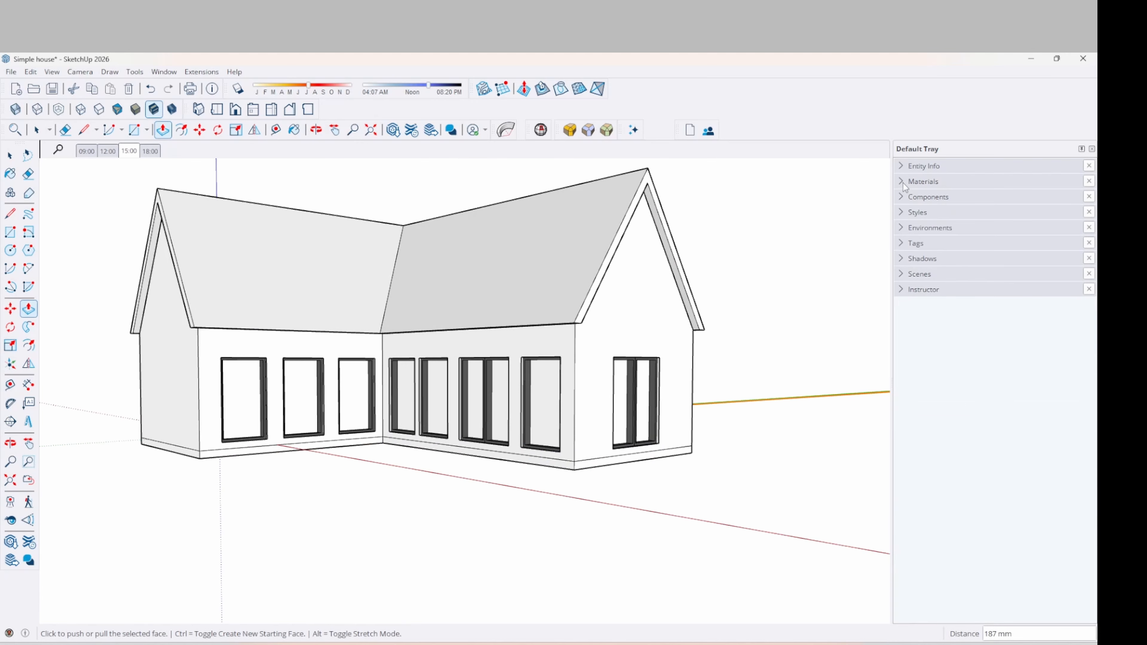
click(917, 182)
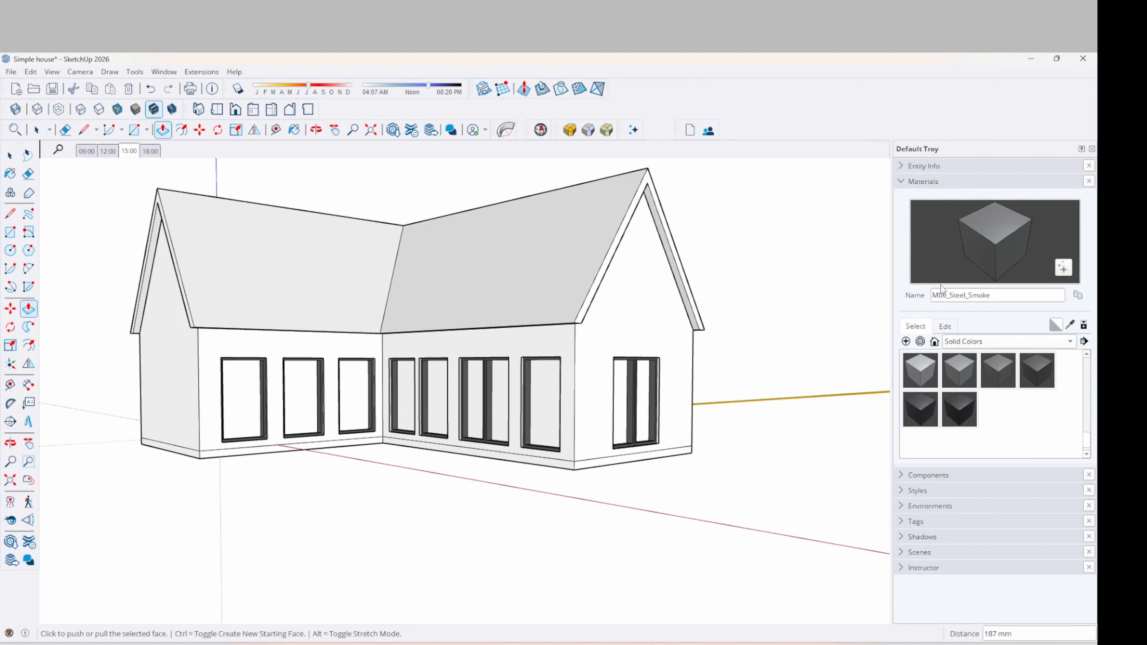
click(959, 370)
scroll(622, 457, up, 4)
click(603, 460)
click(419, 436)
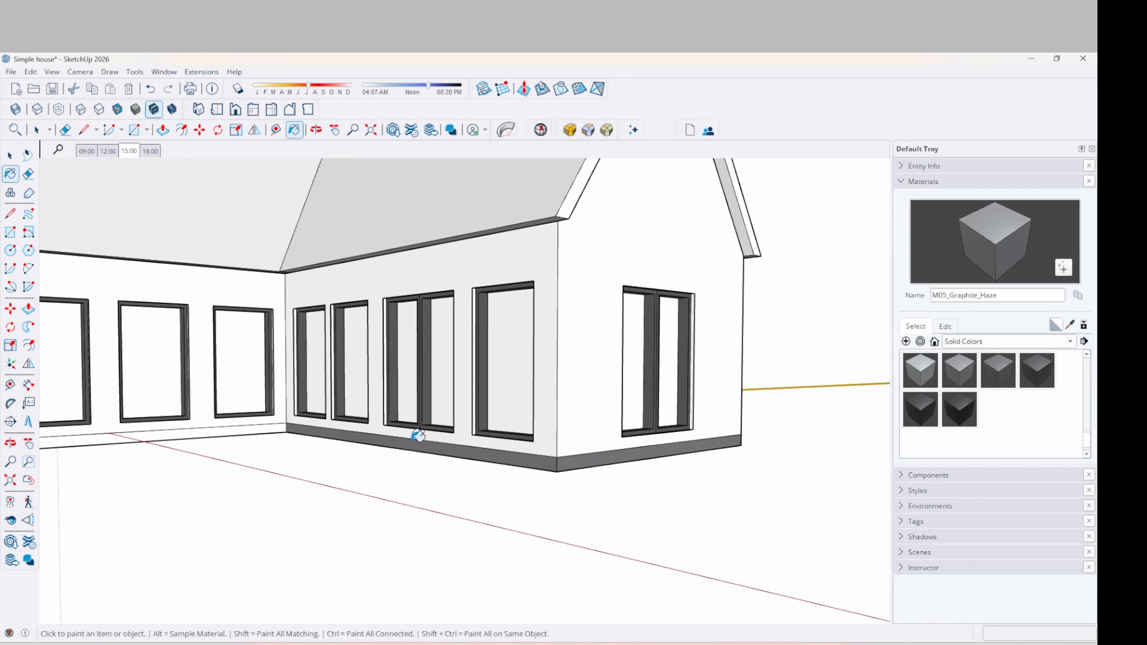
click(255, 429)
scroll(490, 380, down, 3)
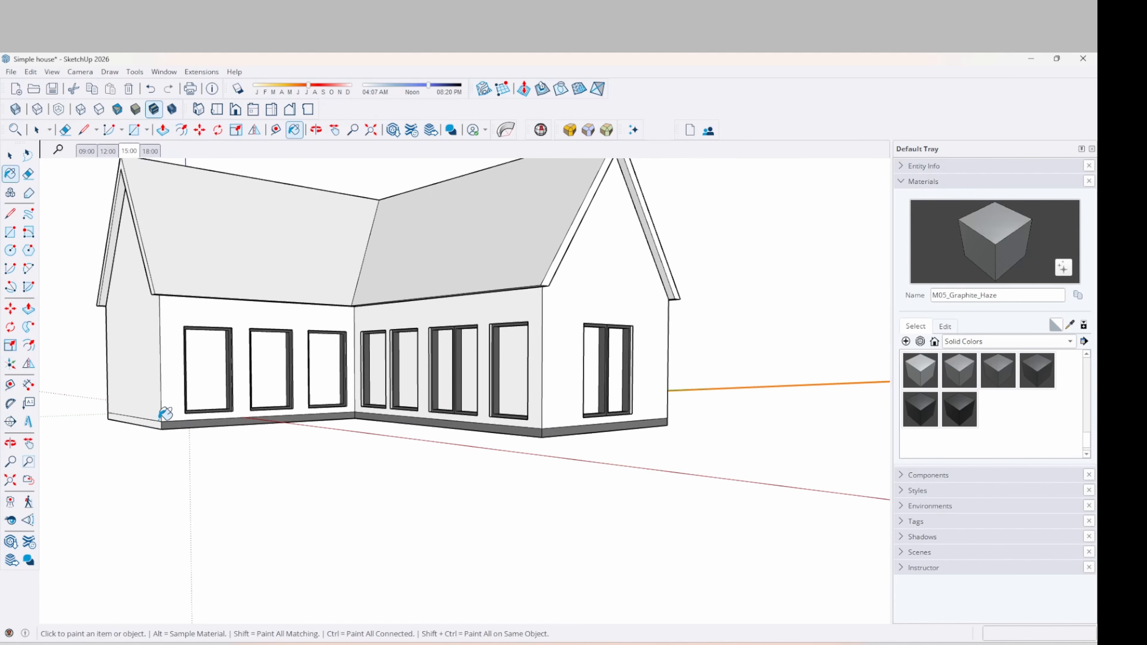
scroll(159, 419, up, 3)
click(148, 428)
scroll(125, 406, down, 3)
Paint the plinth on both long sides and its underside with M05_Graphite_Haze
mouse_move(606, 387)
middle_down()
mouse_move(333, 408)
mouse_move(525, 445)
middle_up()
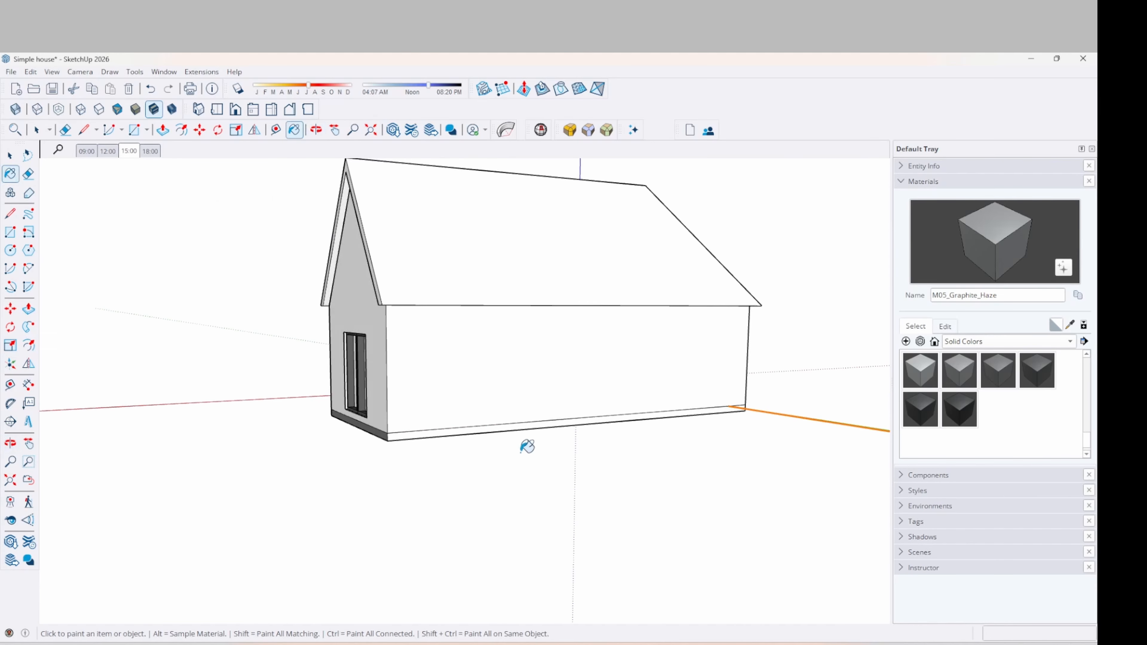
click(548, 423)
mouse_move(716, 378)
middle_down()
mouse_move(243, 392)
mouse_move(550, 452)
mouse_move(430, 405)
mouse_move(203, 388)
middle_up()
click(553, 446)
middle_drag(515, 467, 499, 358)
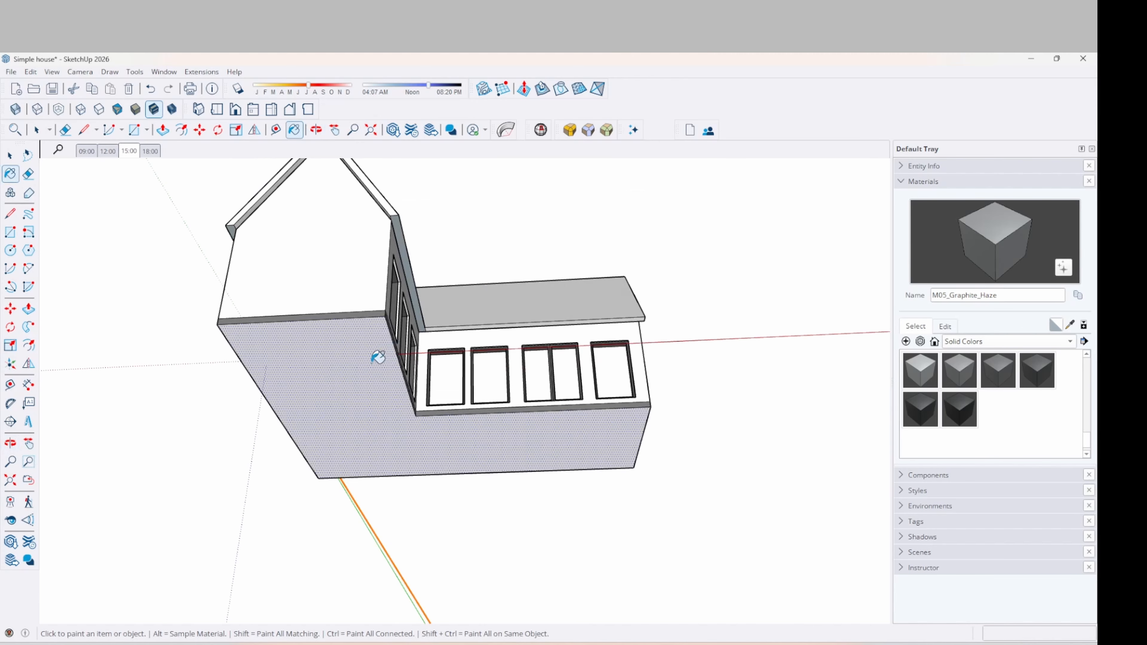
click(361, 359)
middle_drag(425, 466, 461, 584)
key(space)
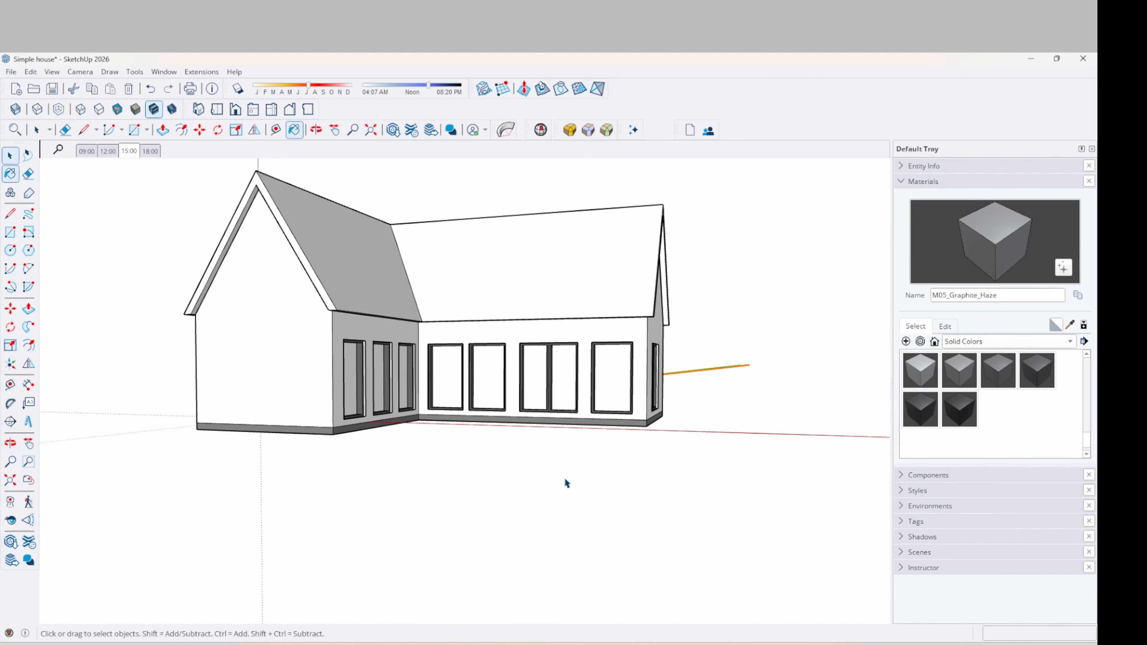
mouse_move(566, 482)
middle_down()
mouse_move(582, 479)
mouse_move(474, 500)
middle_up()
scroll(803, 410, up, 1)
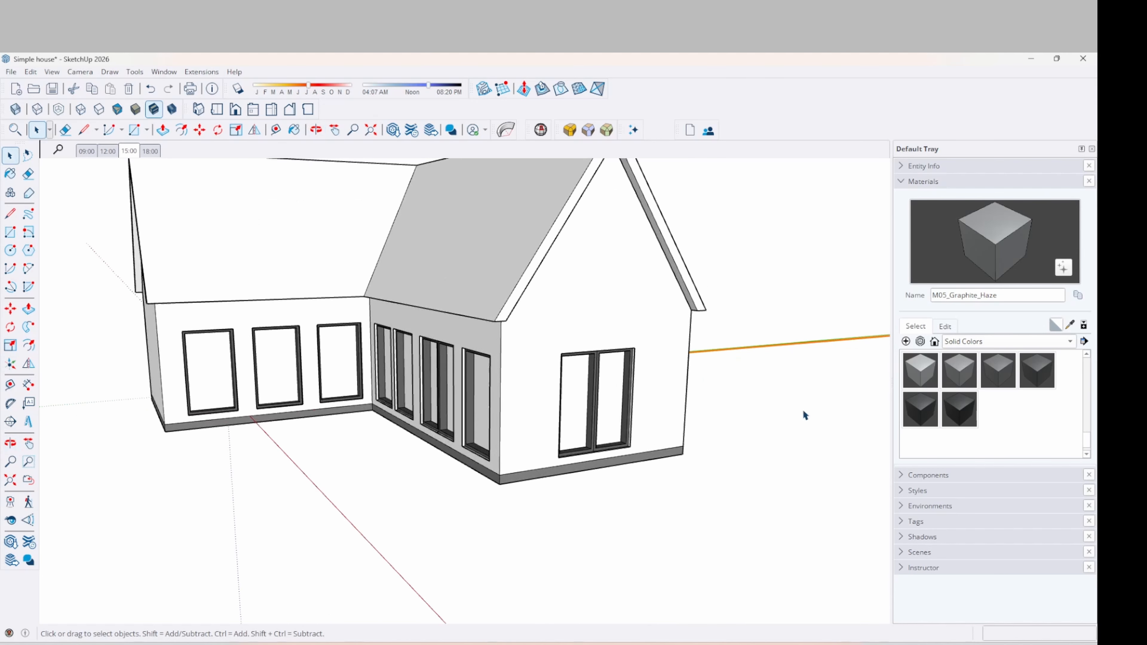
scroll(661, 447, down, 1)
middle_drag(376, 210, 468, 325)
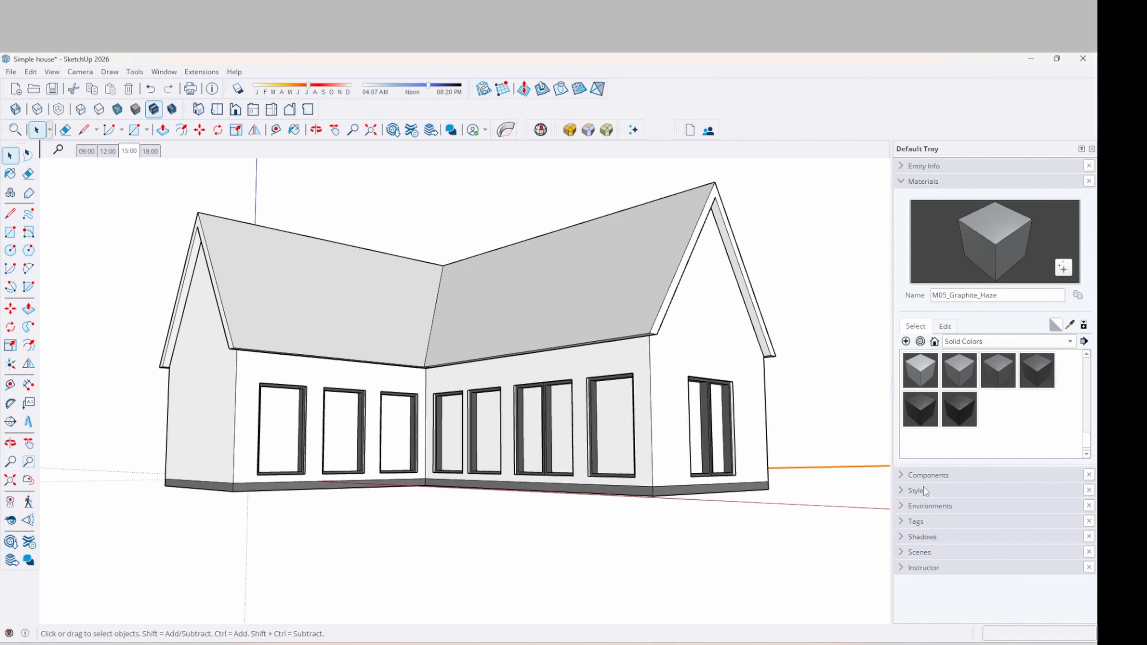
Open Save As in the Video 10 Simple house folder with file name Simple house.skp
click(903, 475)
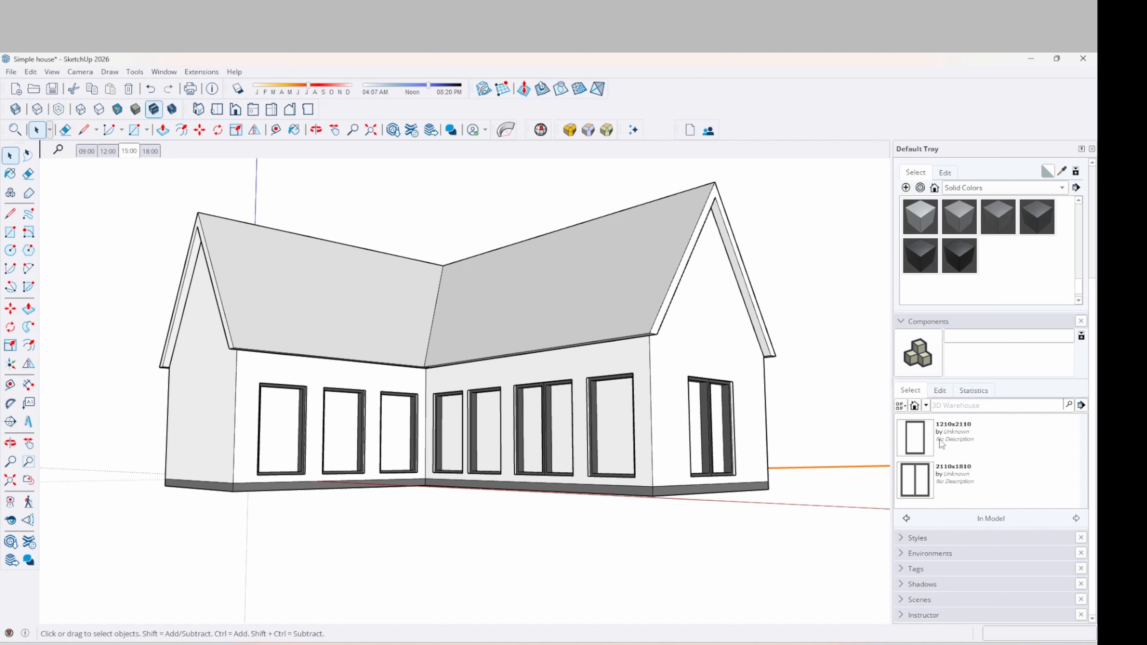
middle_drag(538, 394, 574, 437)
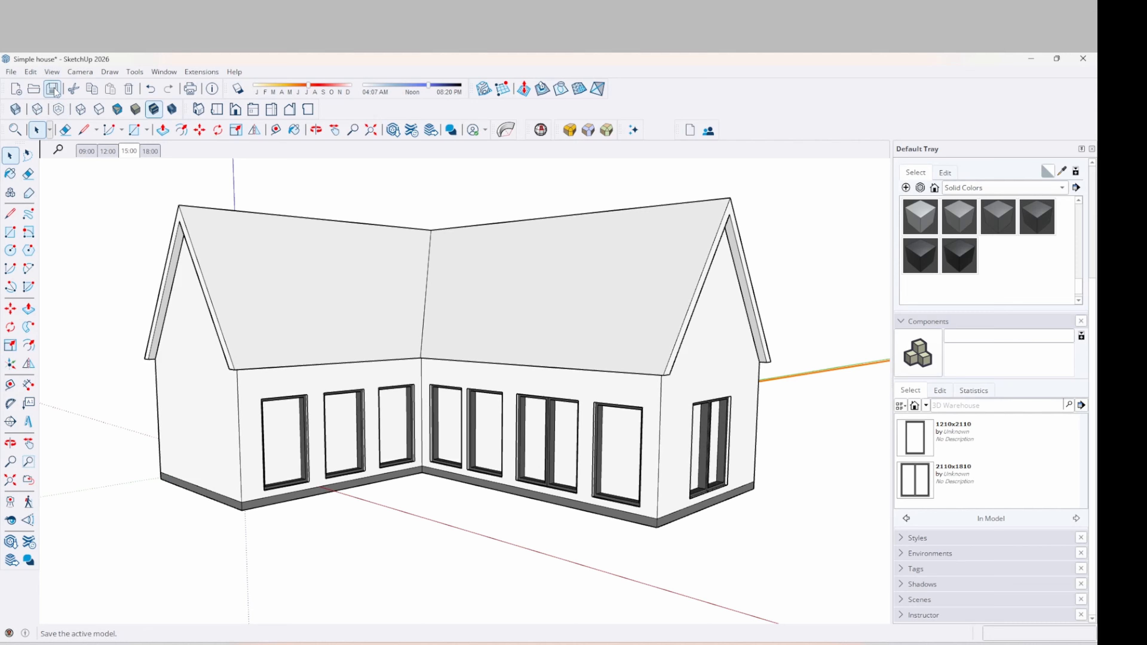
click(11, 72)
click(34, 150)
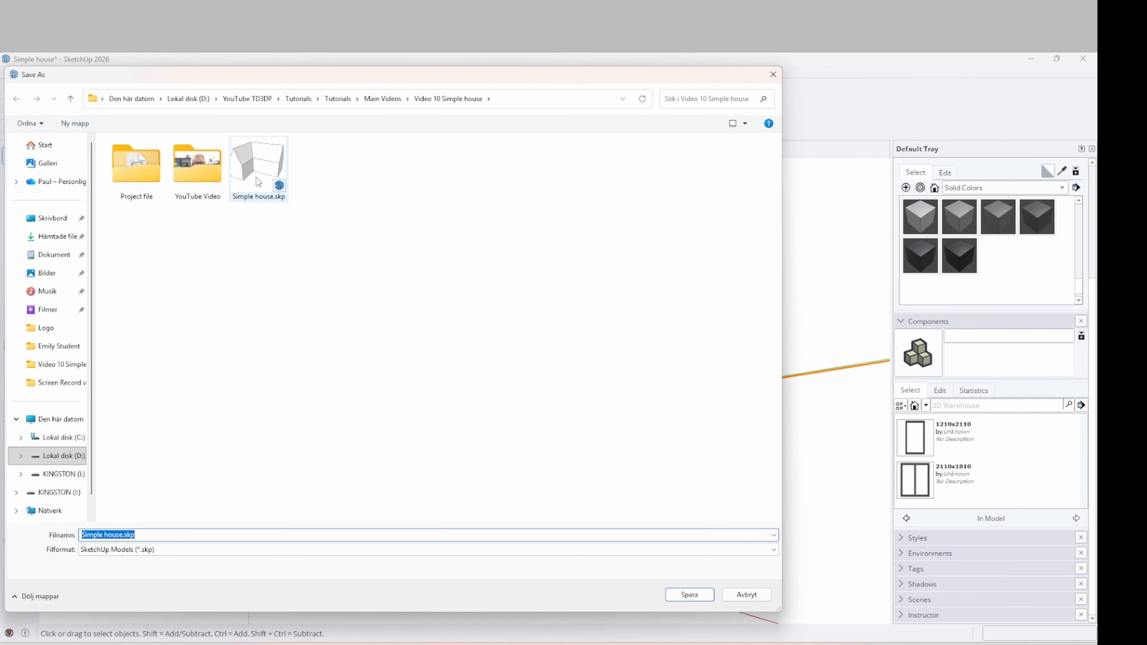
click(122, 536)
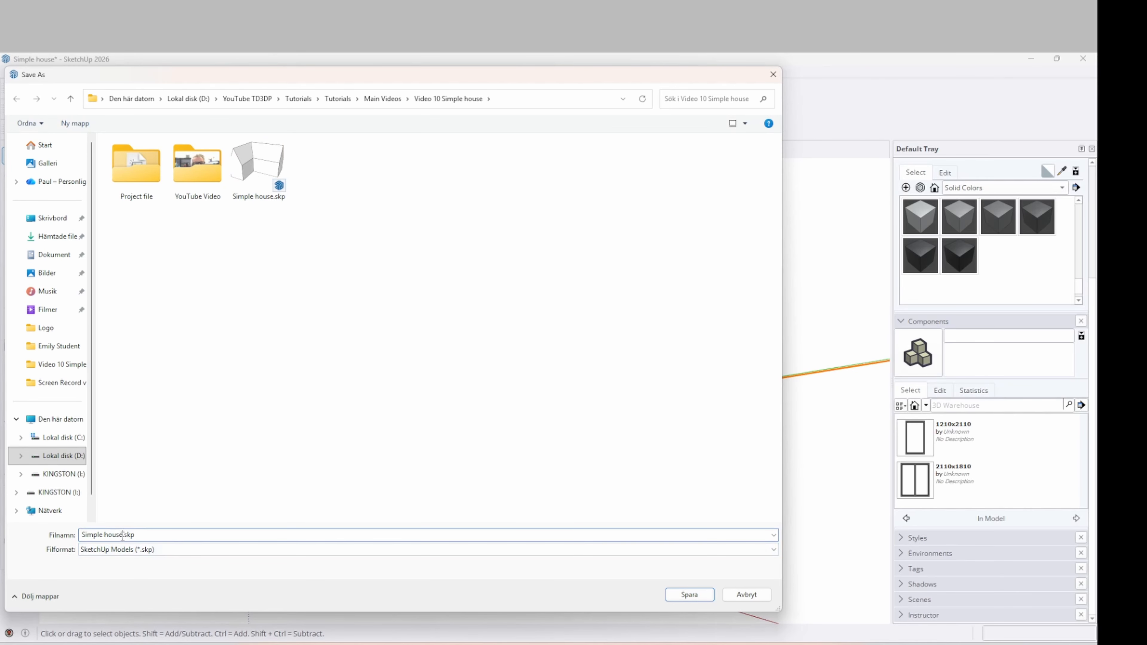